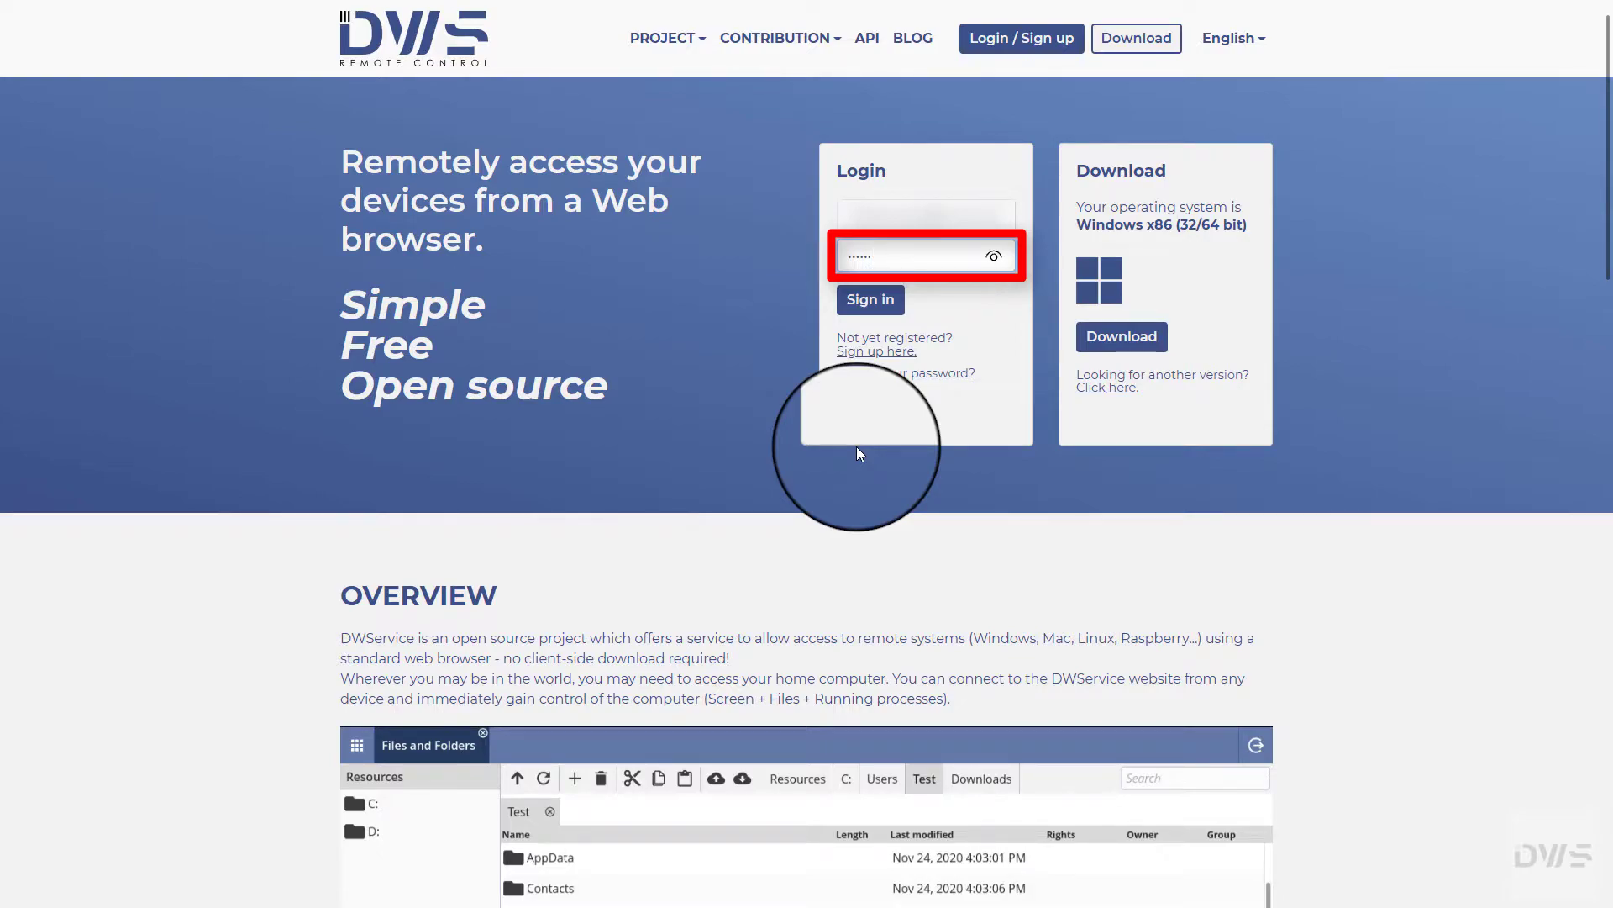
# Step: Sign in to DWService with the account password
pyautogui.write('*')
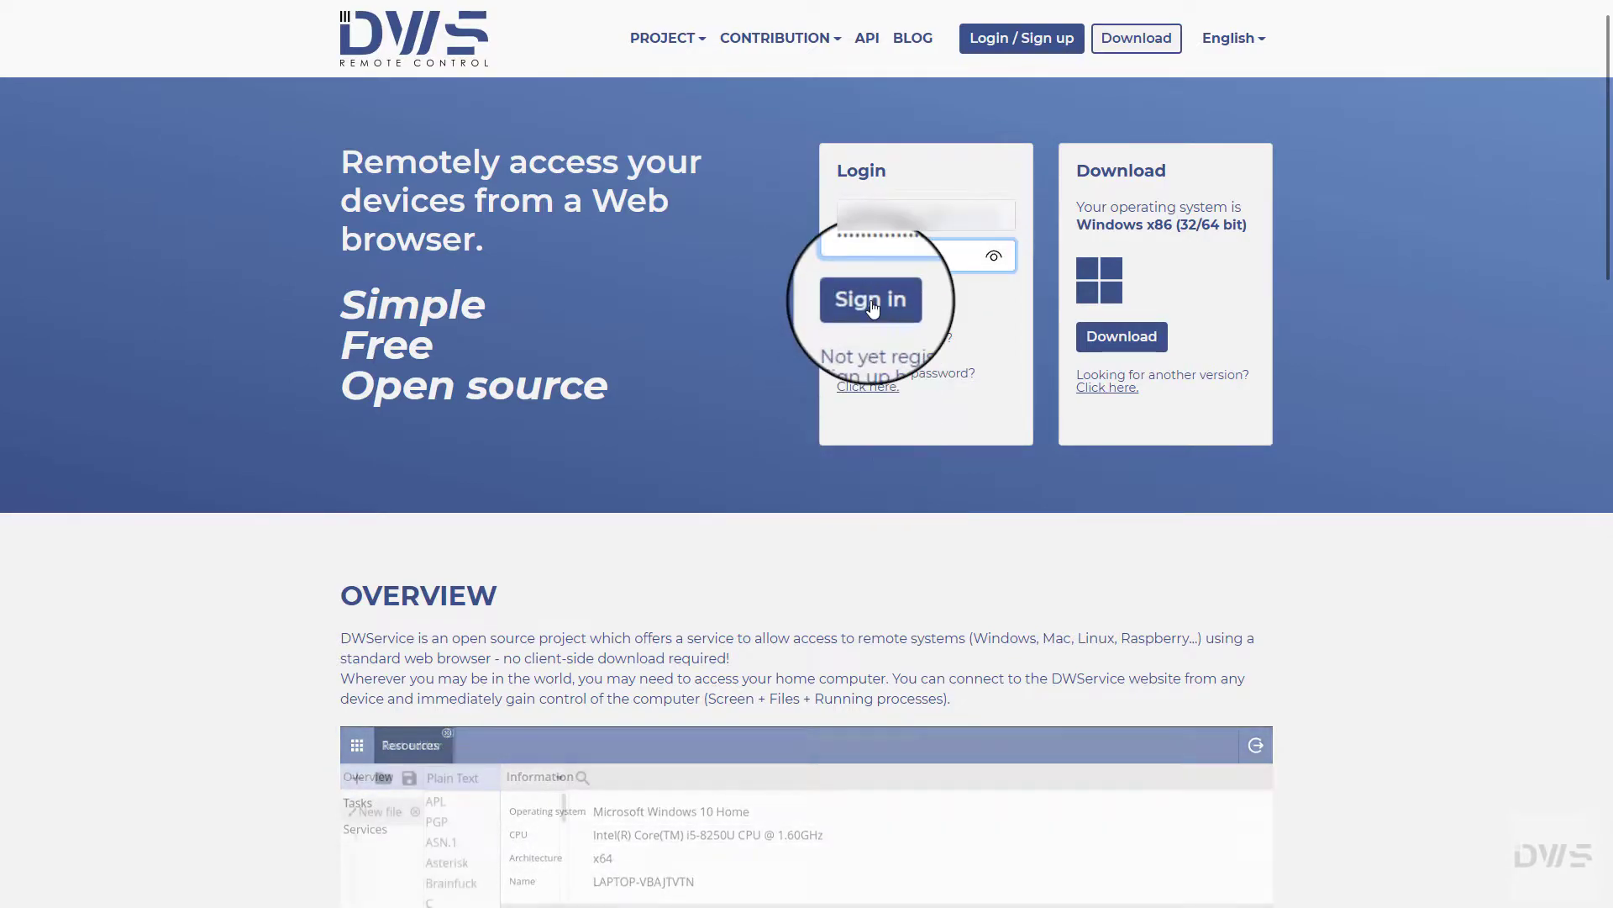
pyautogui.click(870, 301)
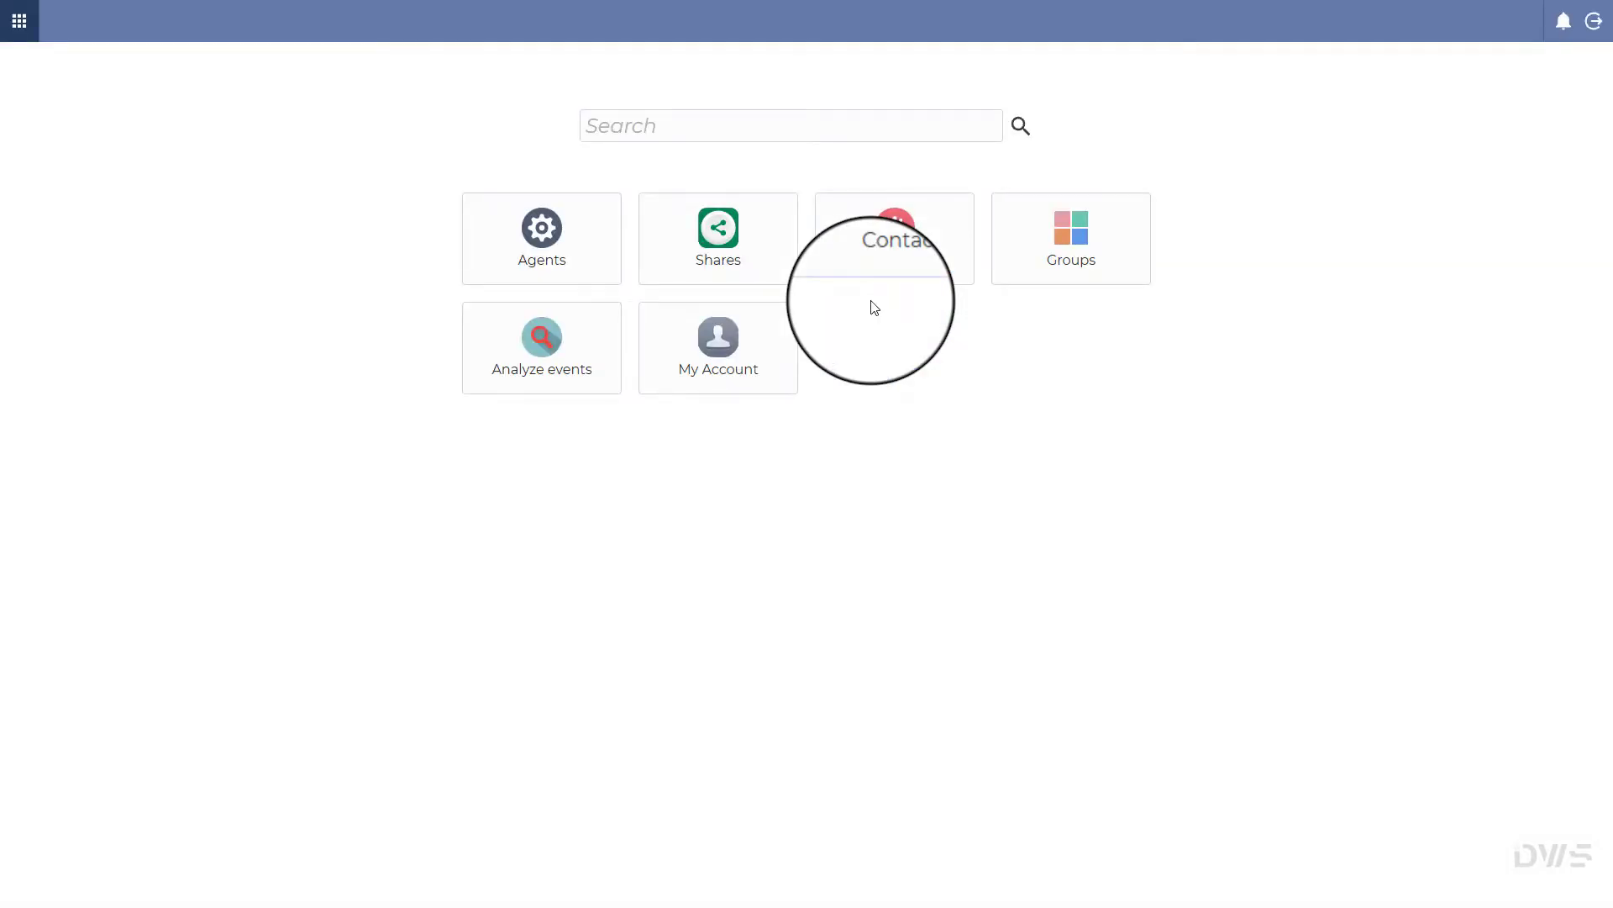
# Step: From the Shares section, list all outgoing shares and start a new one
pyautogui.click(735, 249)
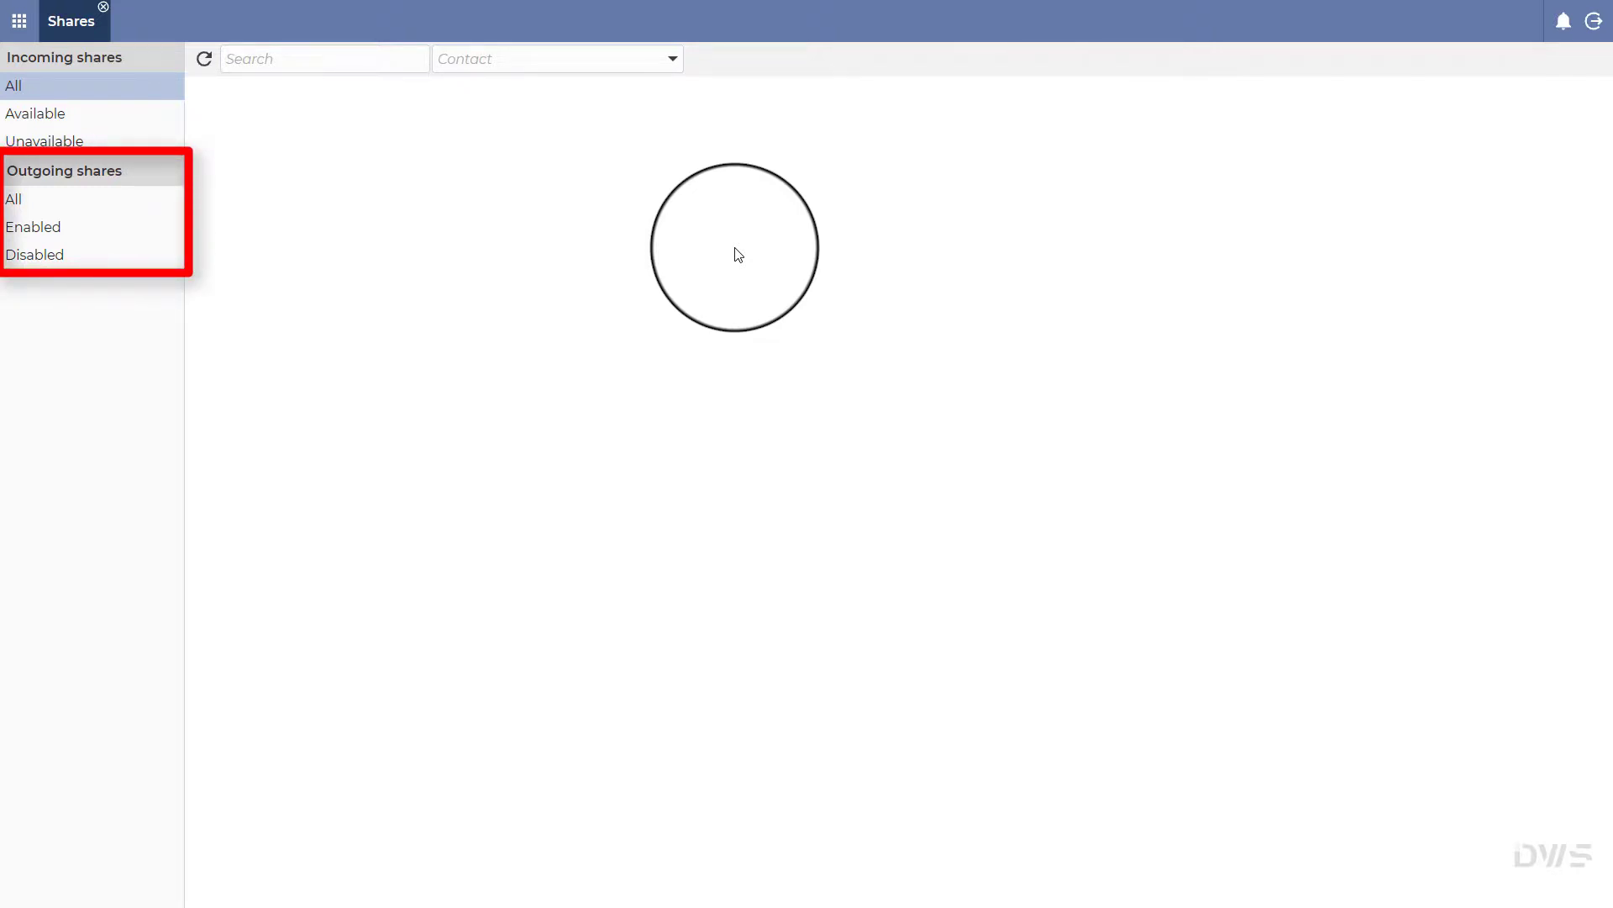
pyautogui.click(55, 204)
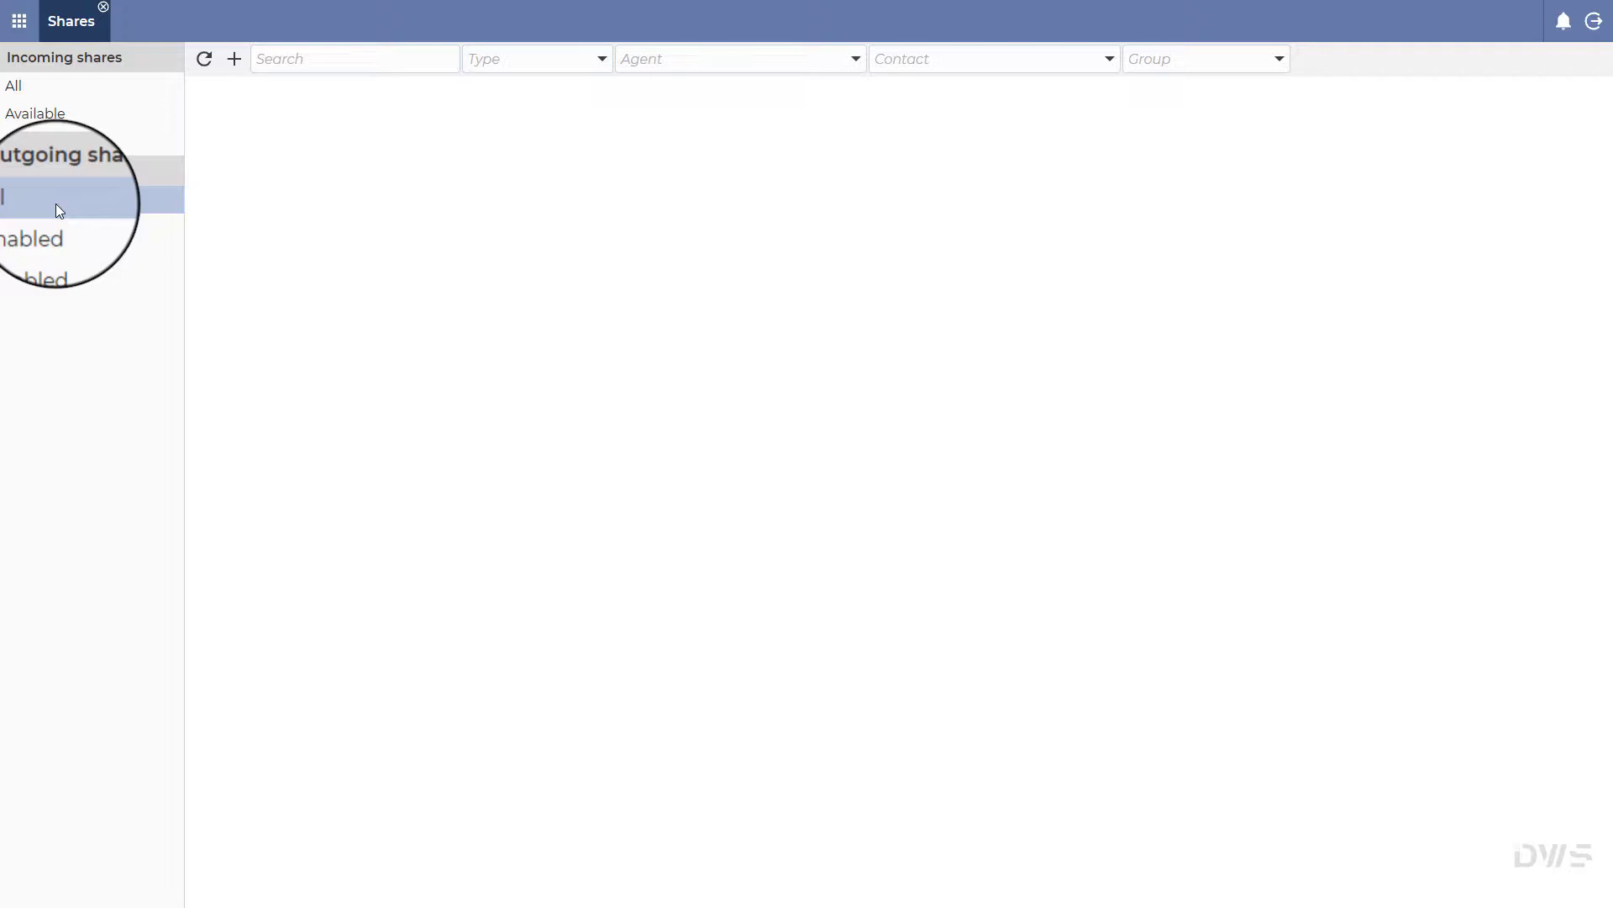
pyautogui.click(233, 59)
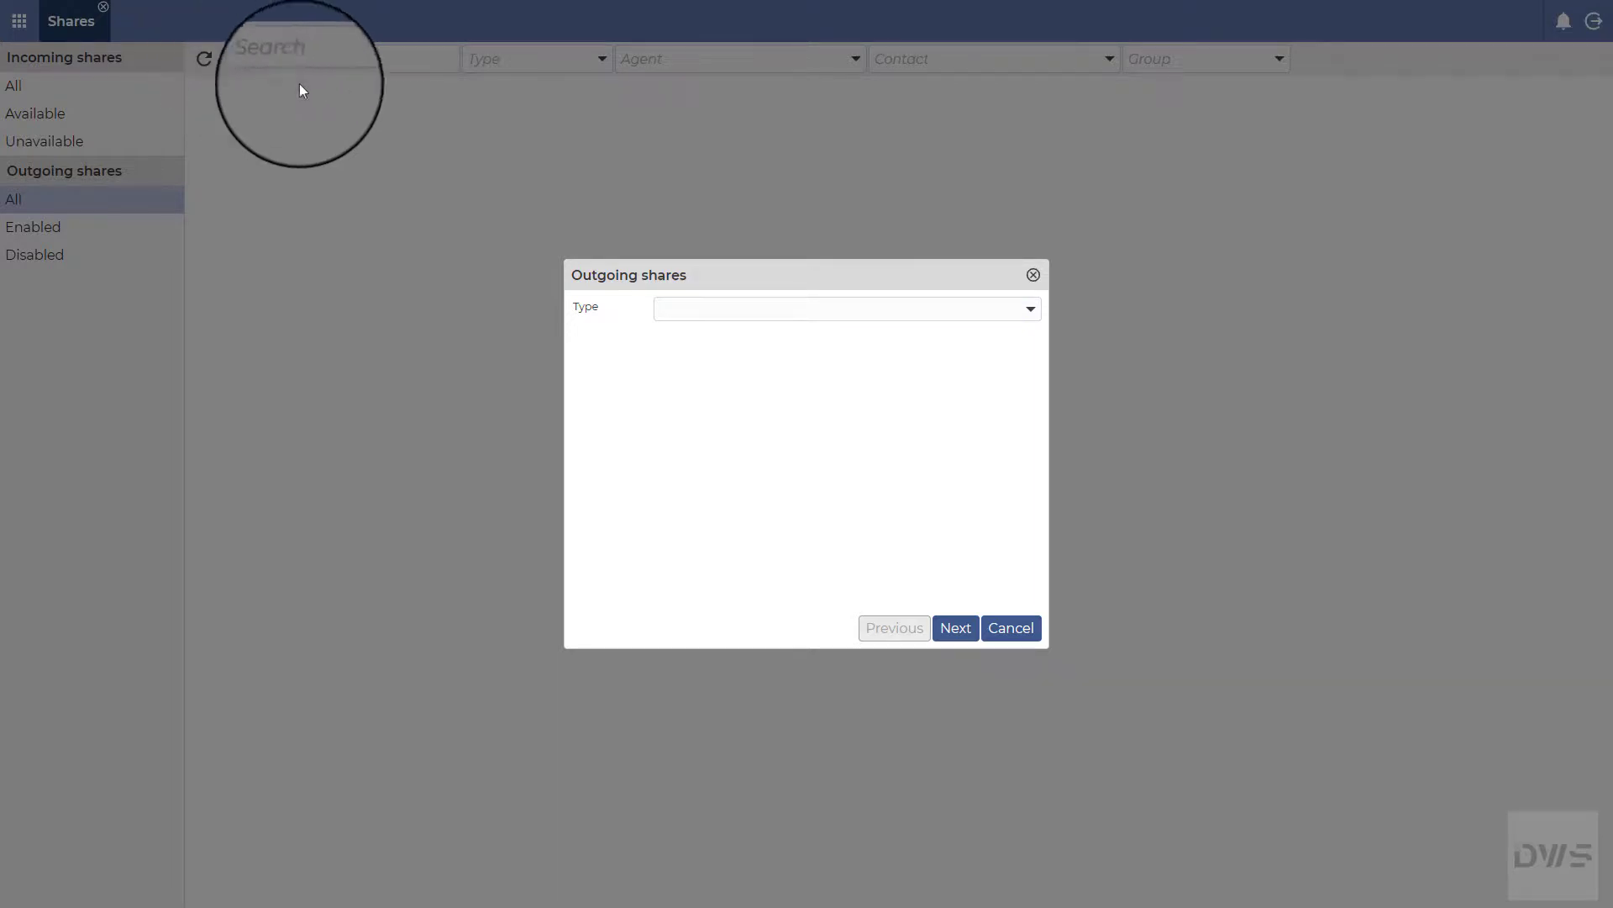
# Step: Set the share type to Agent and select the My devices - TestPC agent
pyautogui.click(1030, 311)
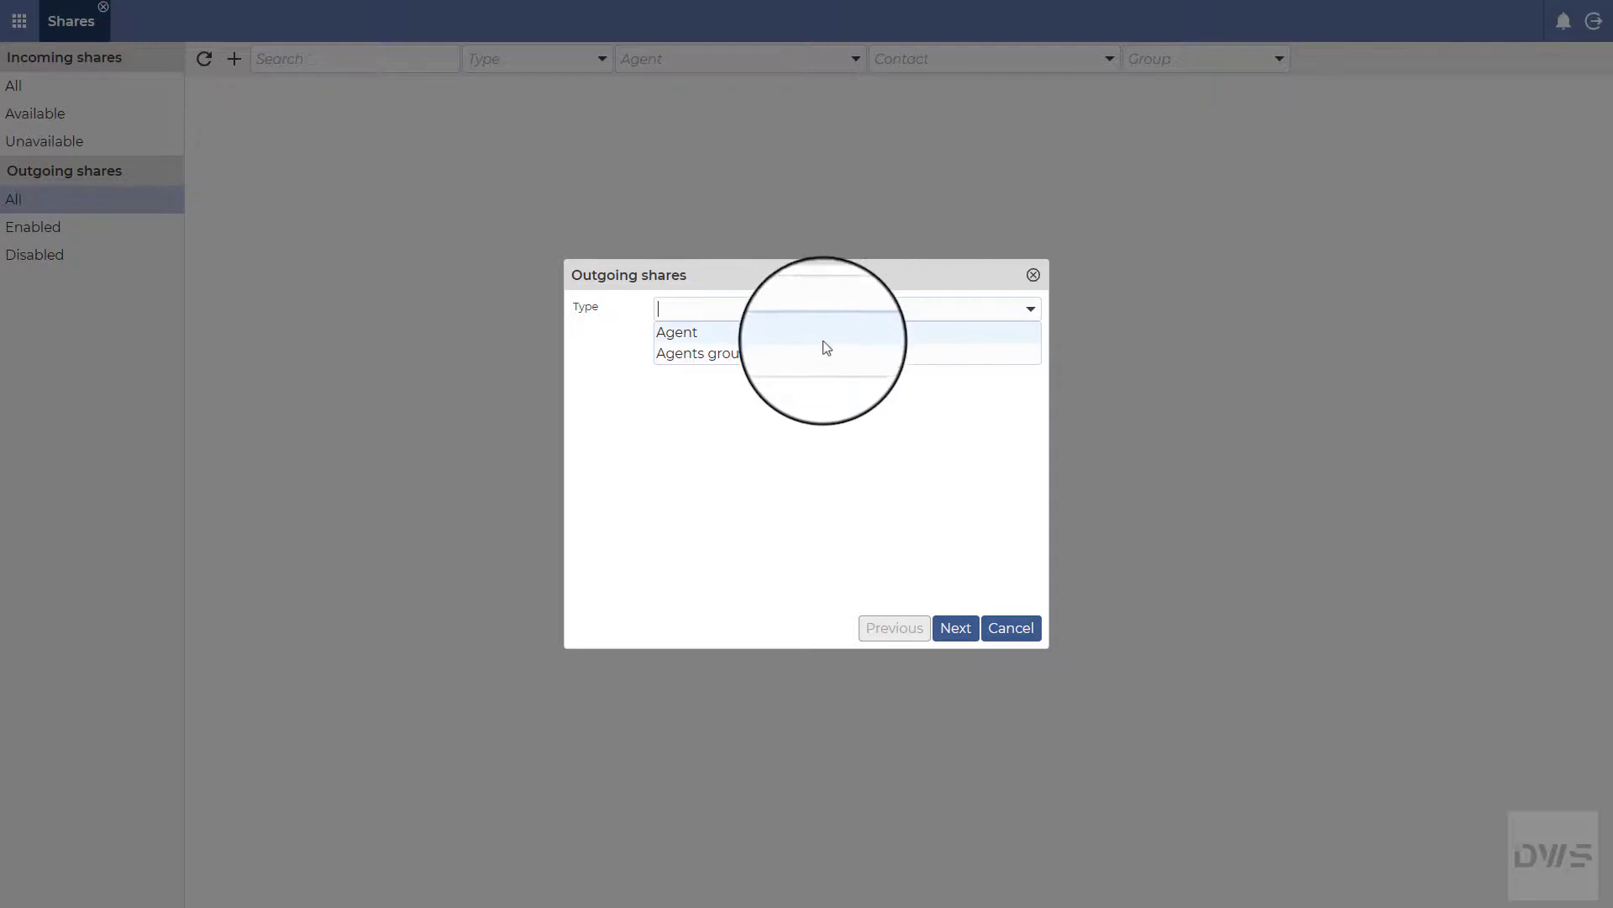
pyautogui.click(765, 353)
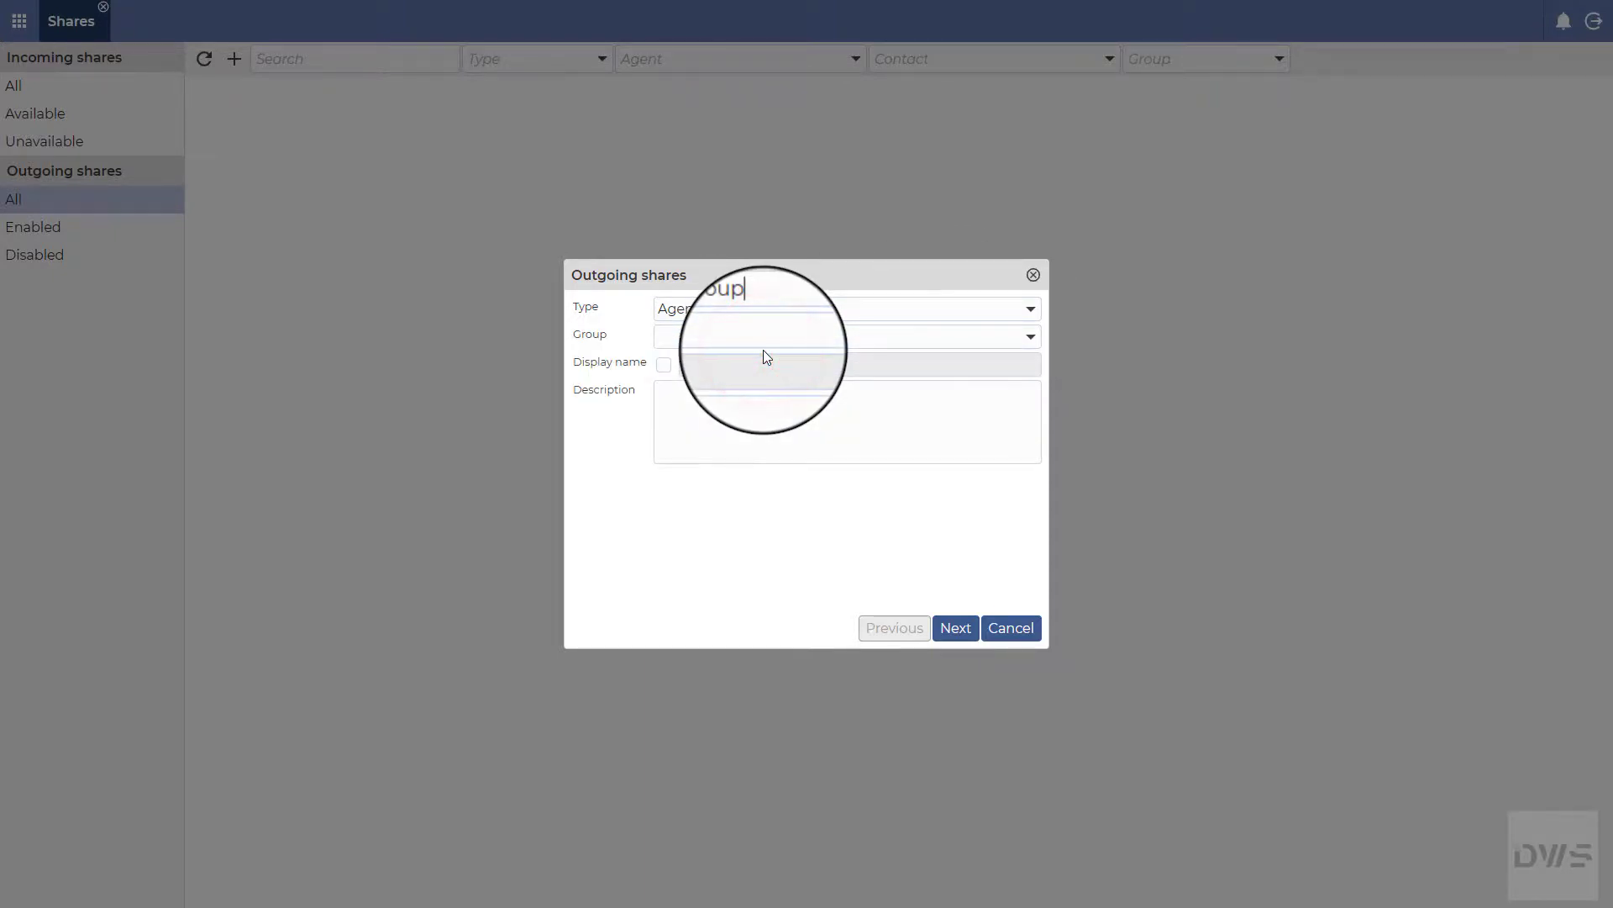
pyautogui.click(1031, 338)
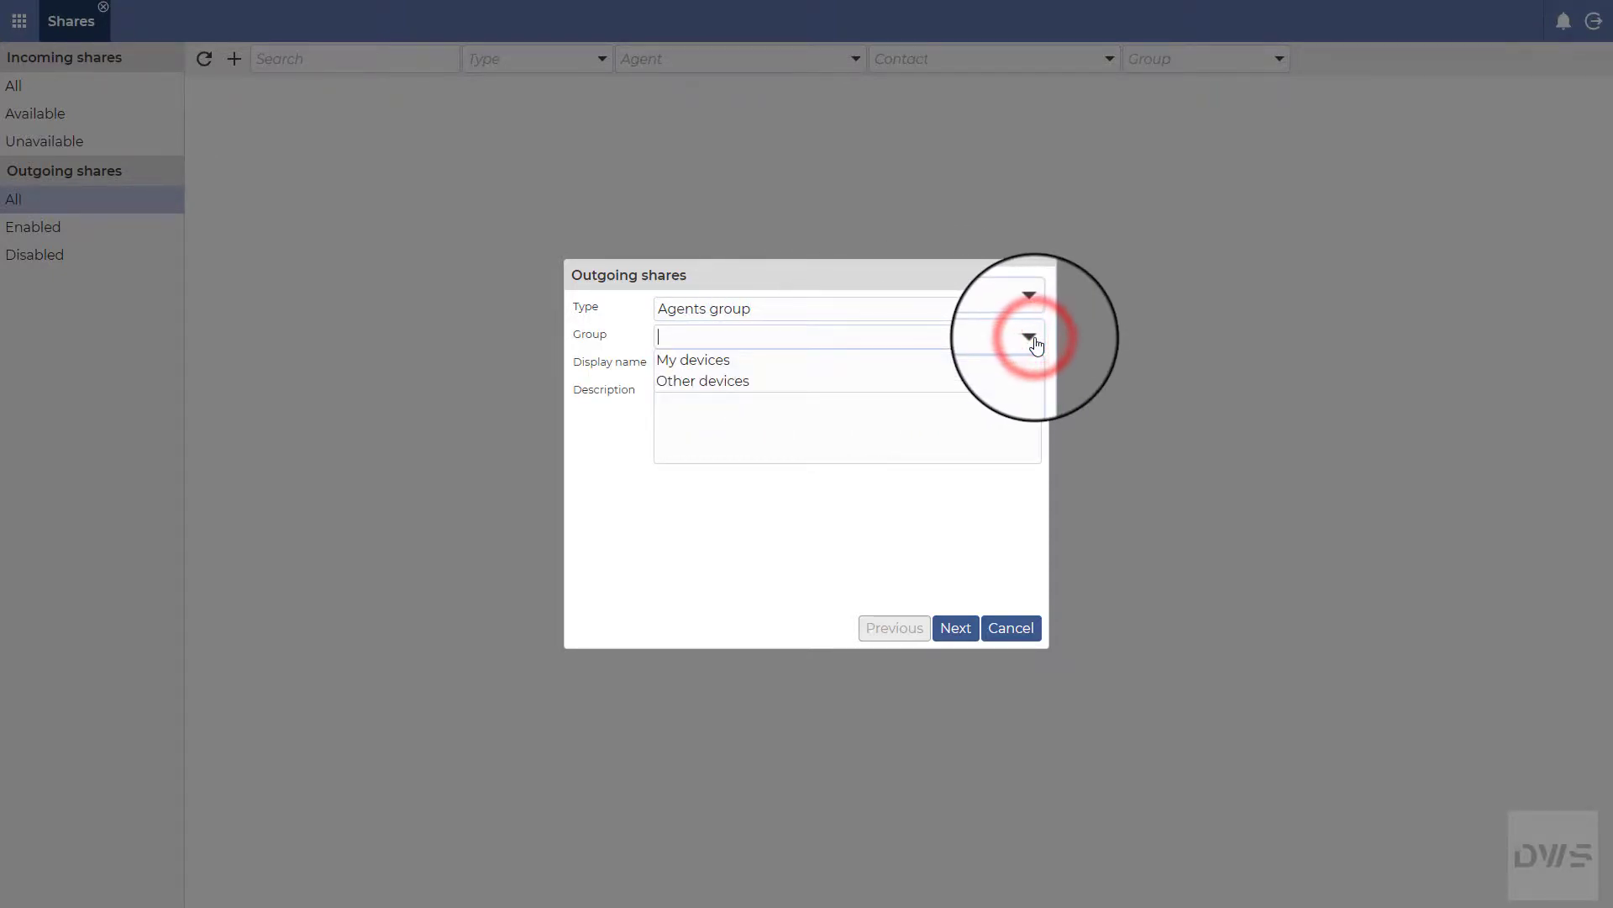
pyautogui.click(768, 362)
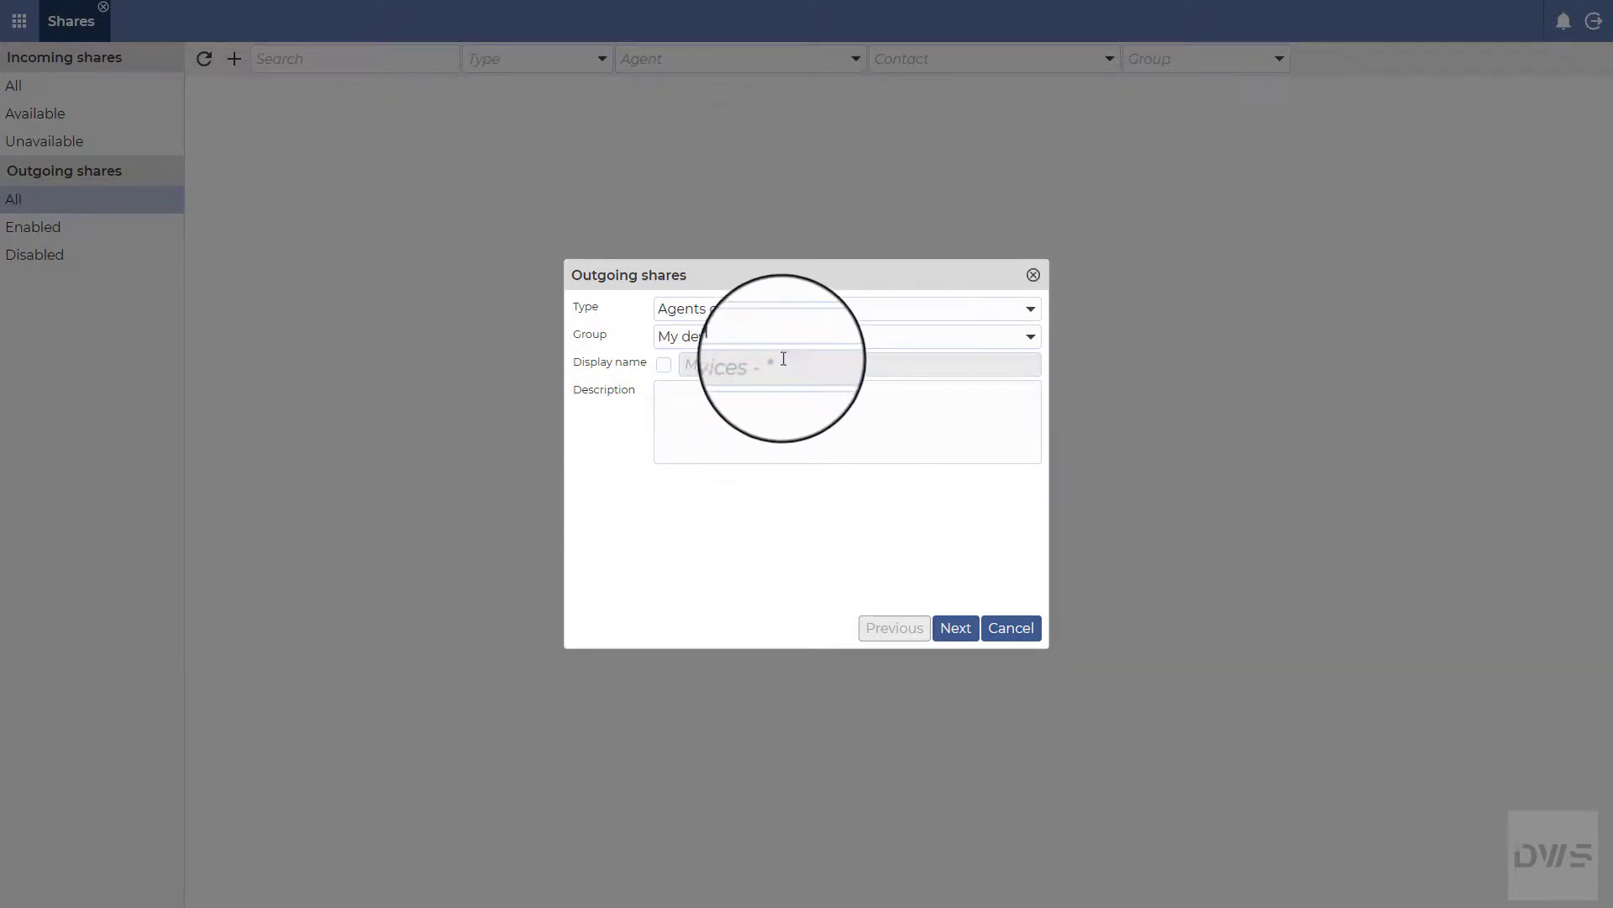
pyautogui.click(1028, 310)
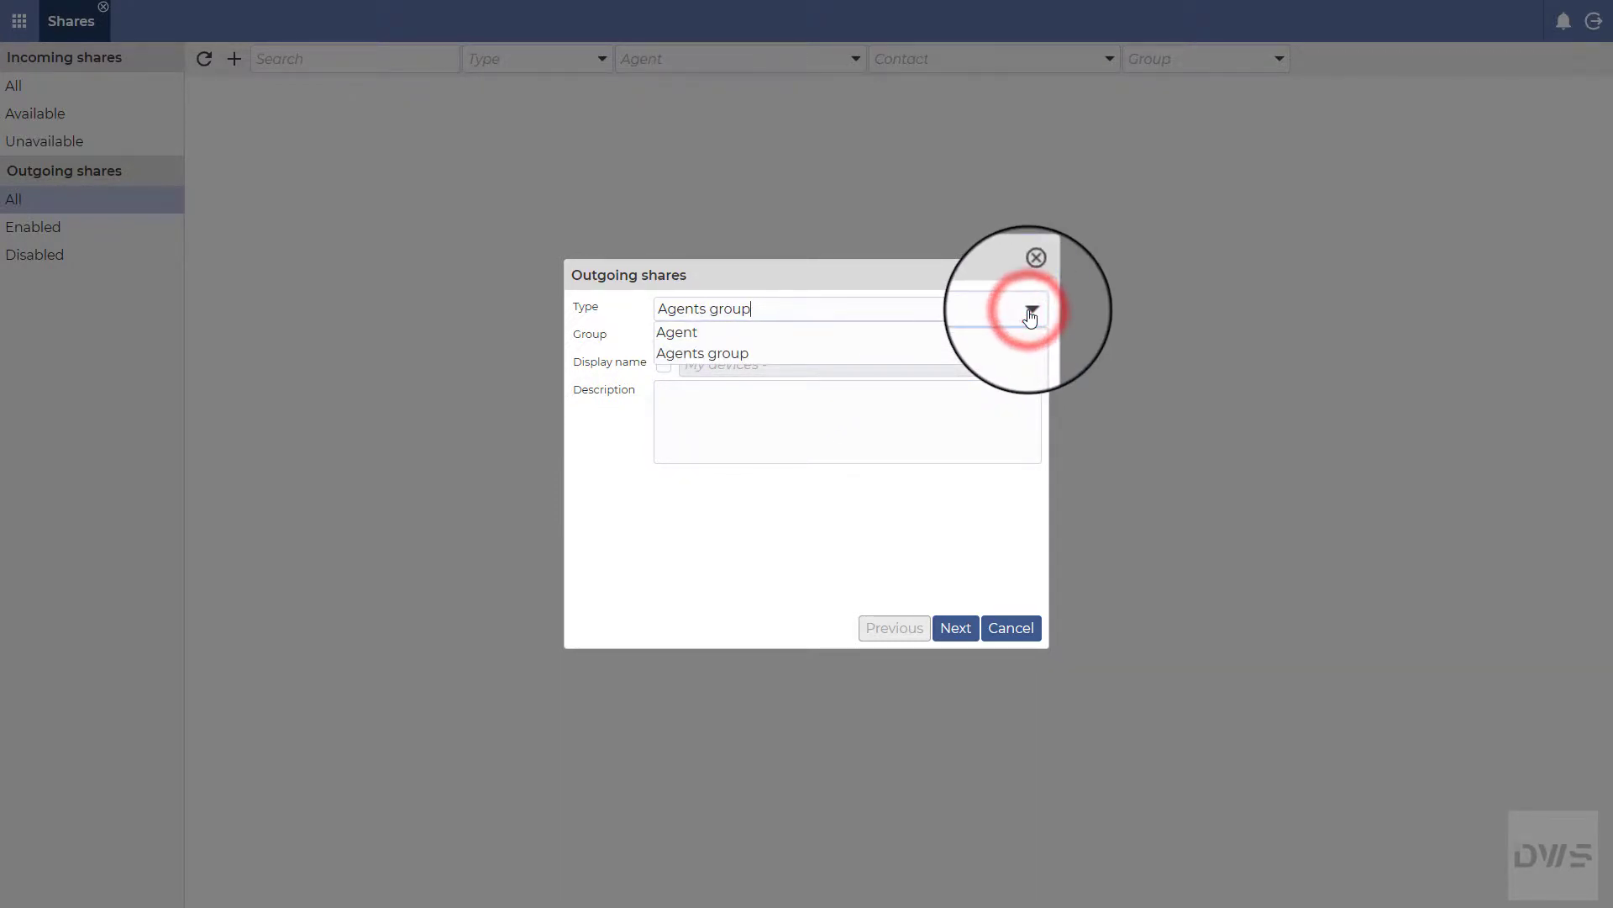
pyautogui.click(702, 335)
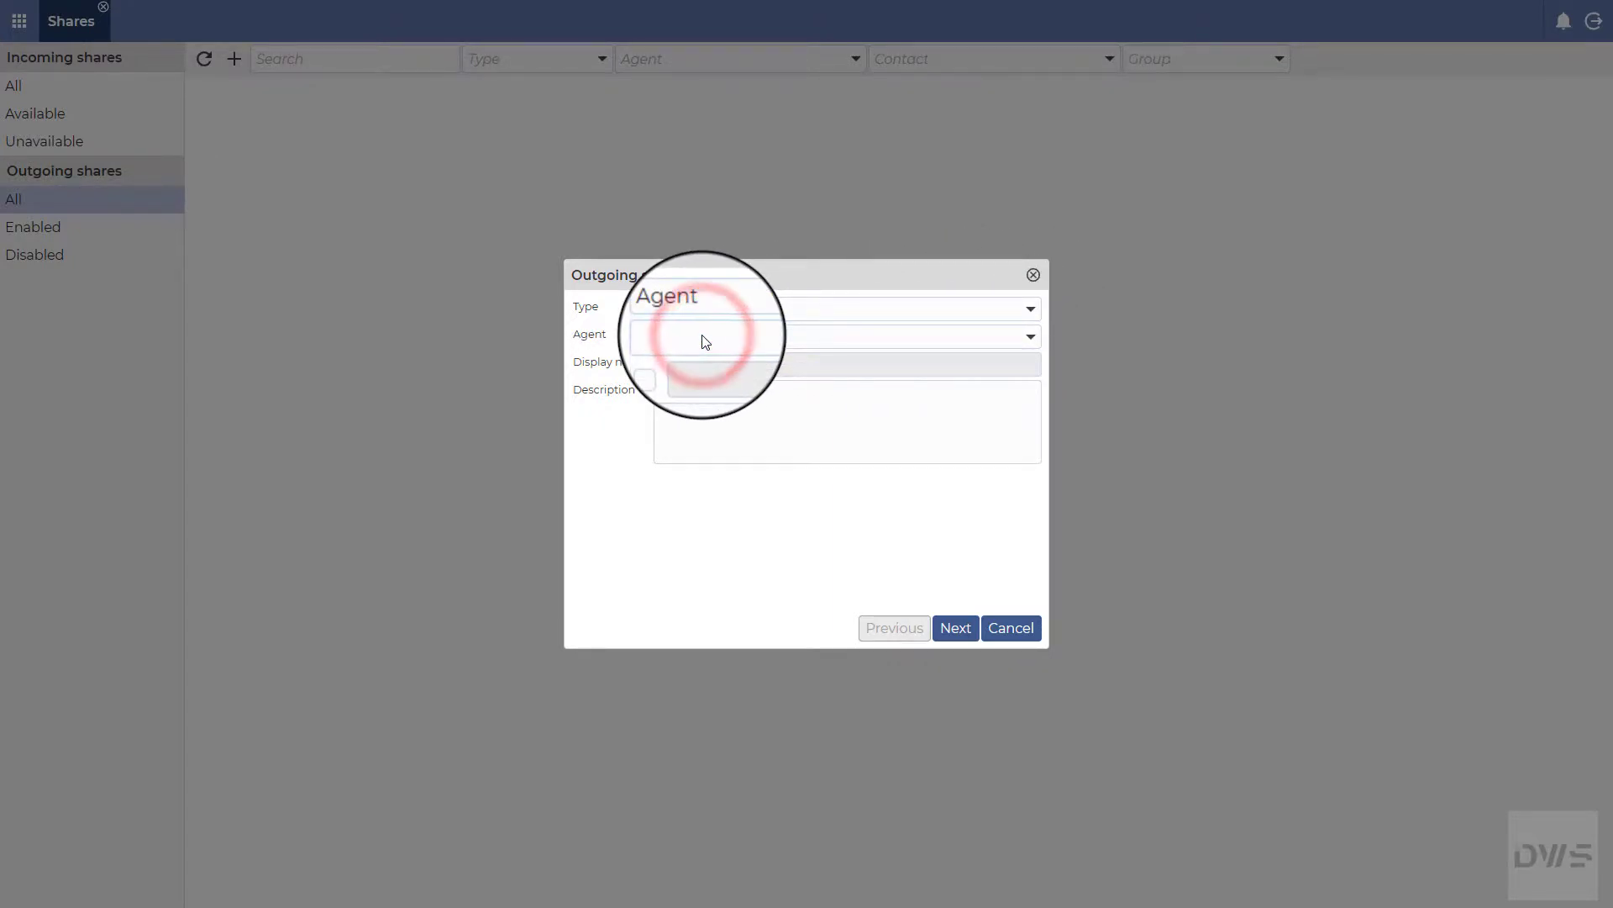
pyautogui.click(1029, 339)
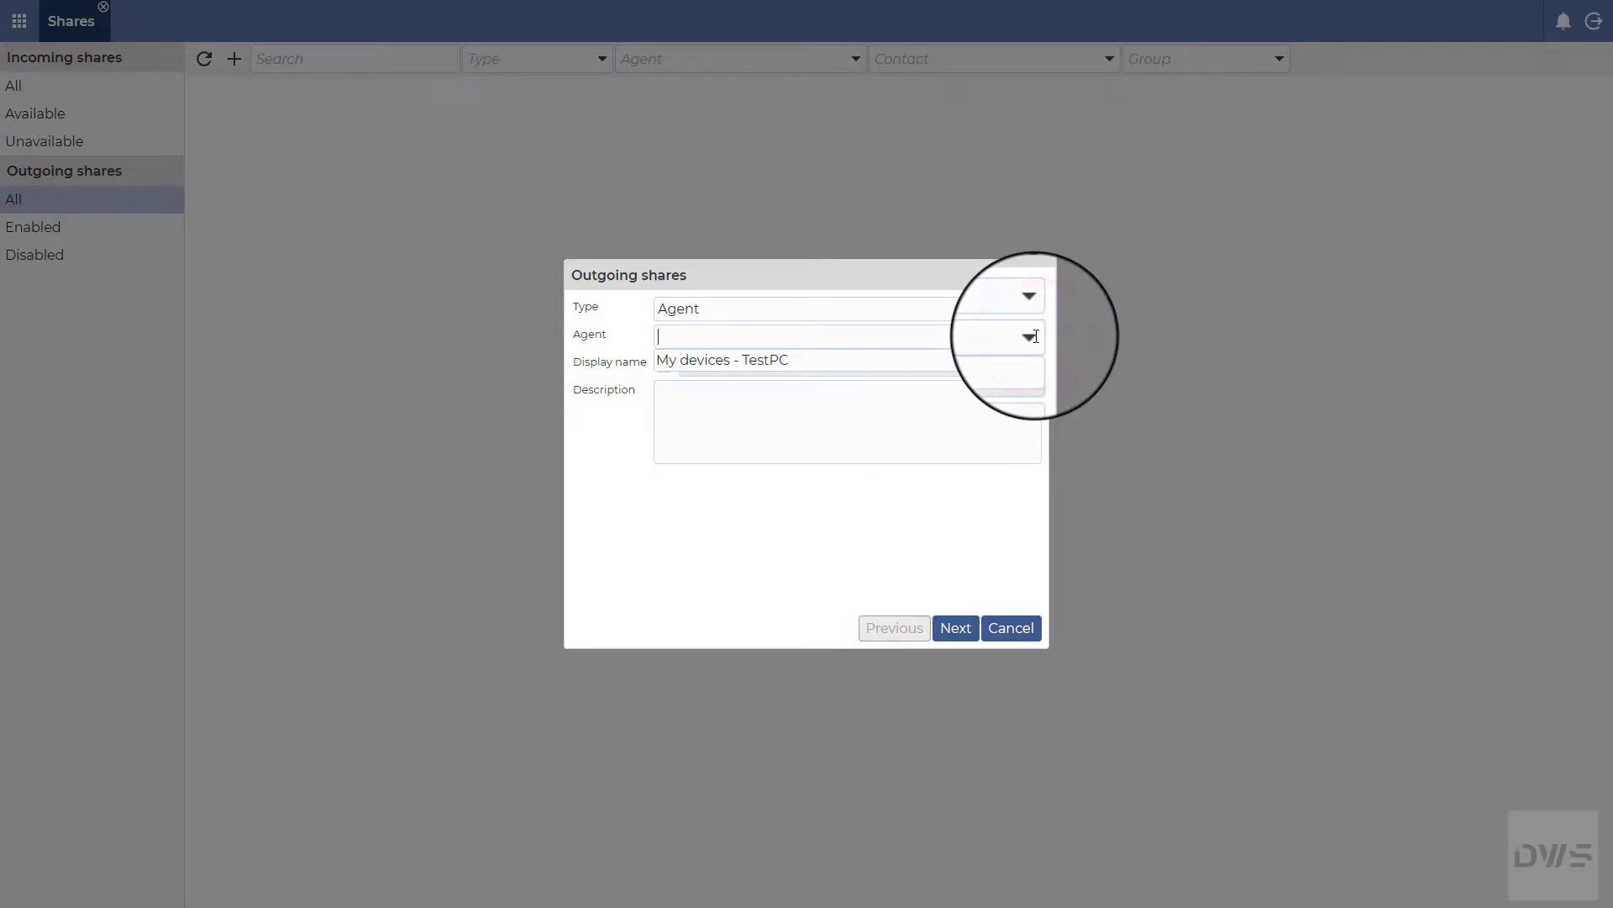
pyautogui.click(713, 360)
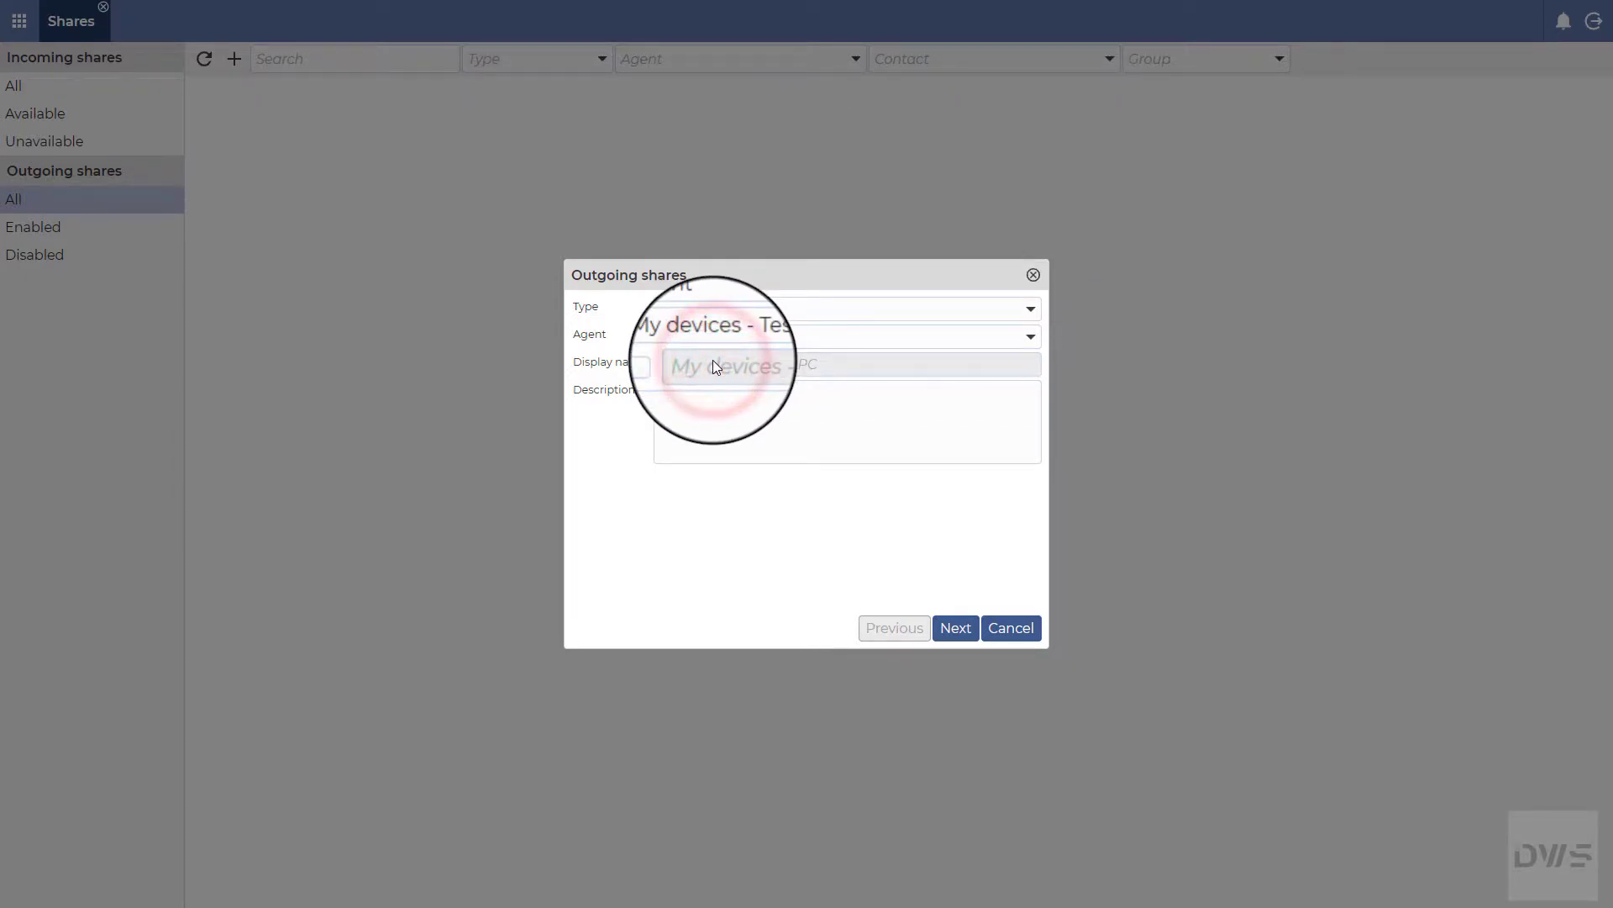
# Step: Describe the share as 'Sharing my PC' and continue to permissions
pyautogui.click(696, 396)
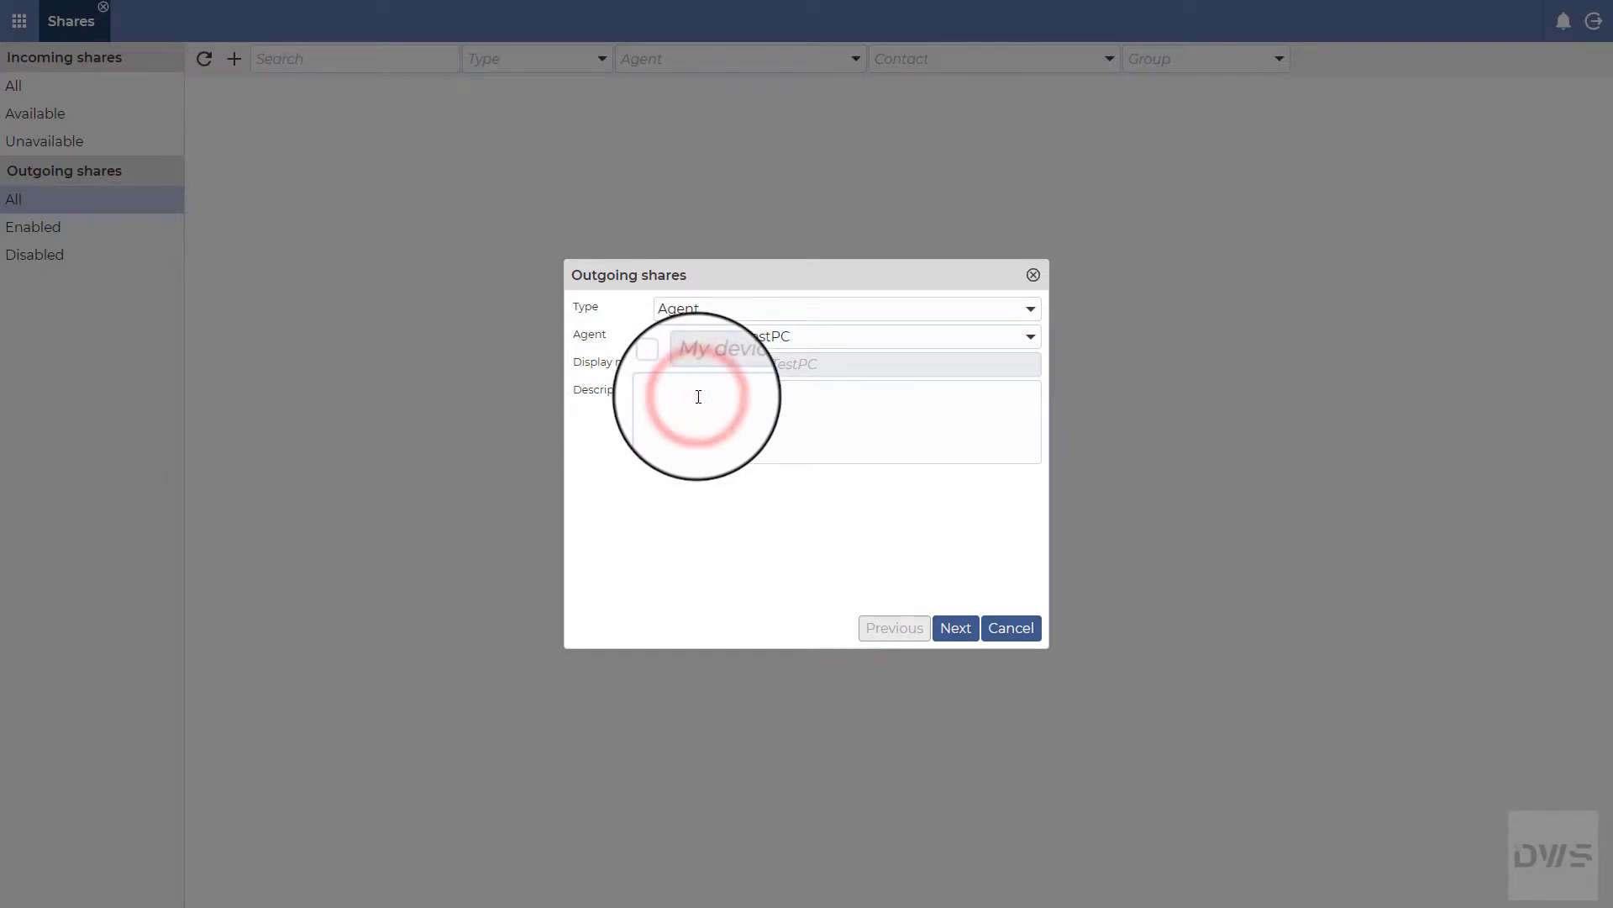
pyautogui.write('Sharin')
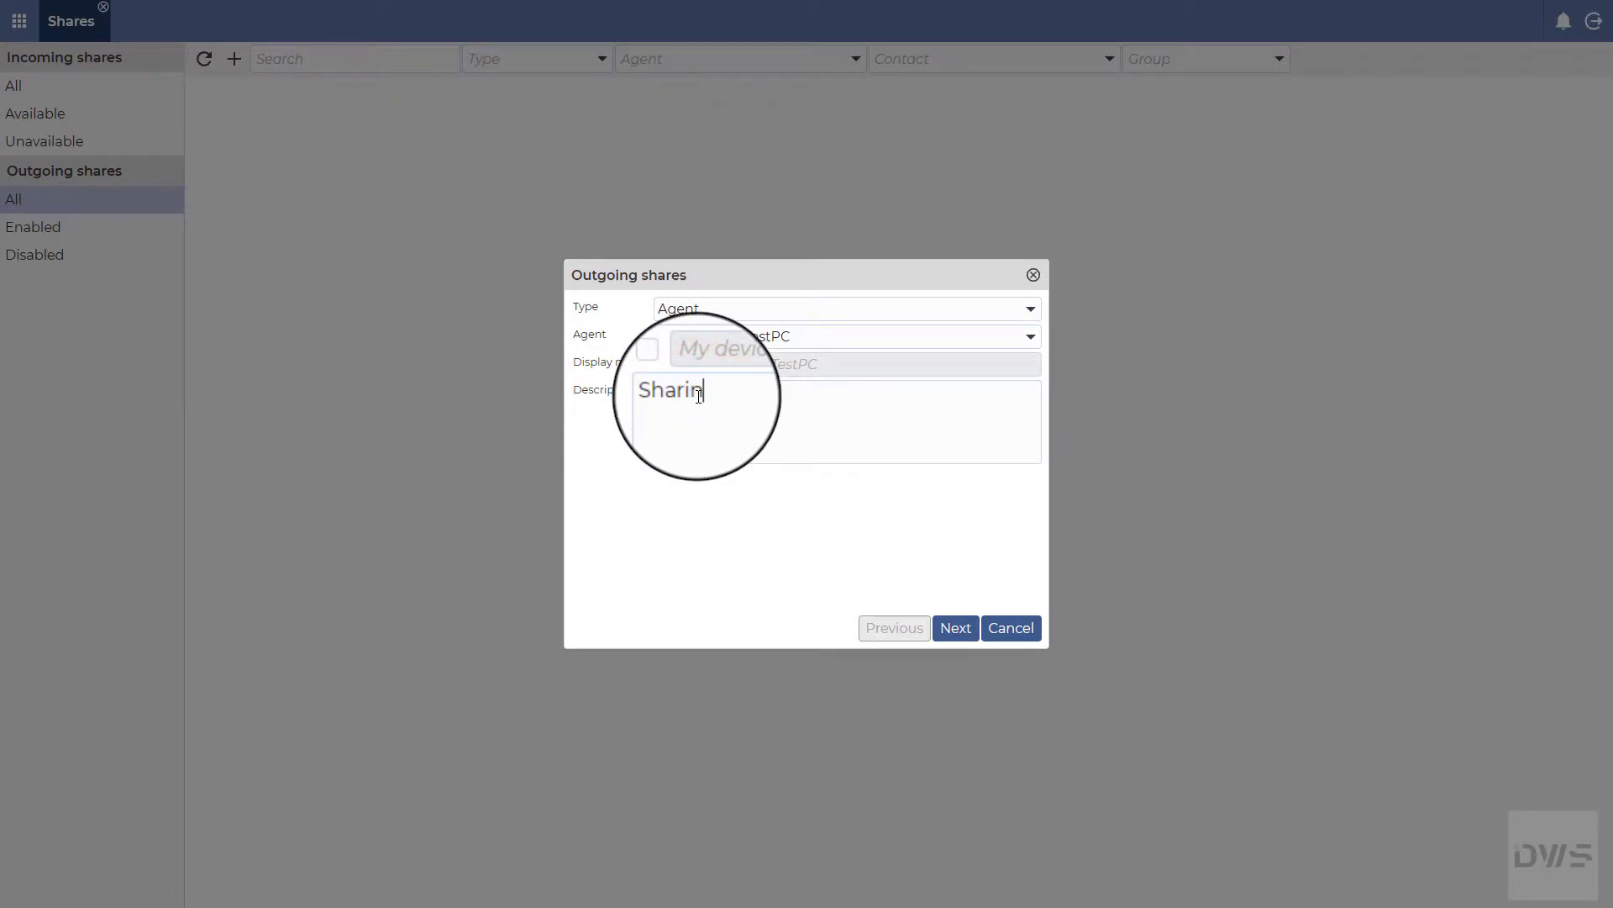
pyautogui.write('g my PC.')
pyautogui.click(961, 641)
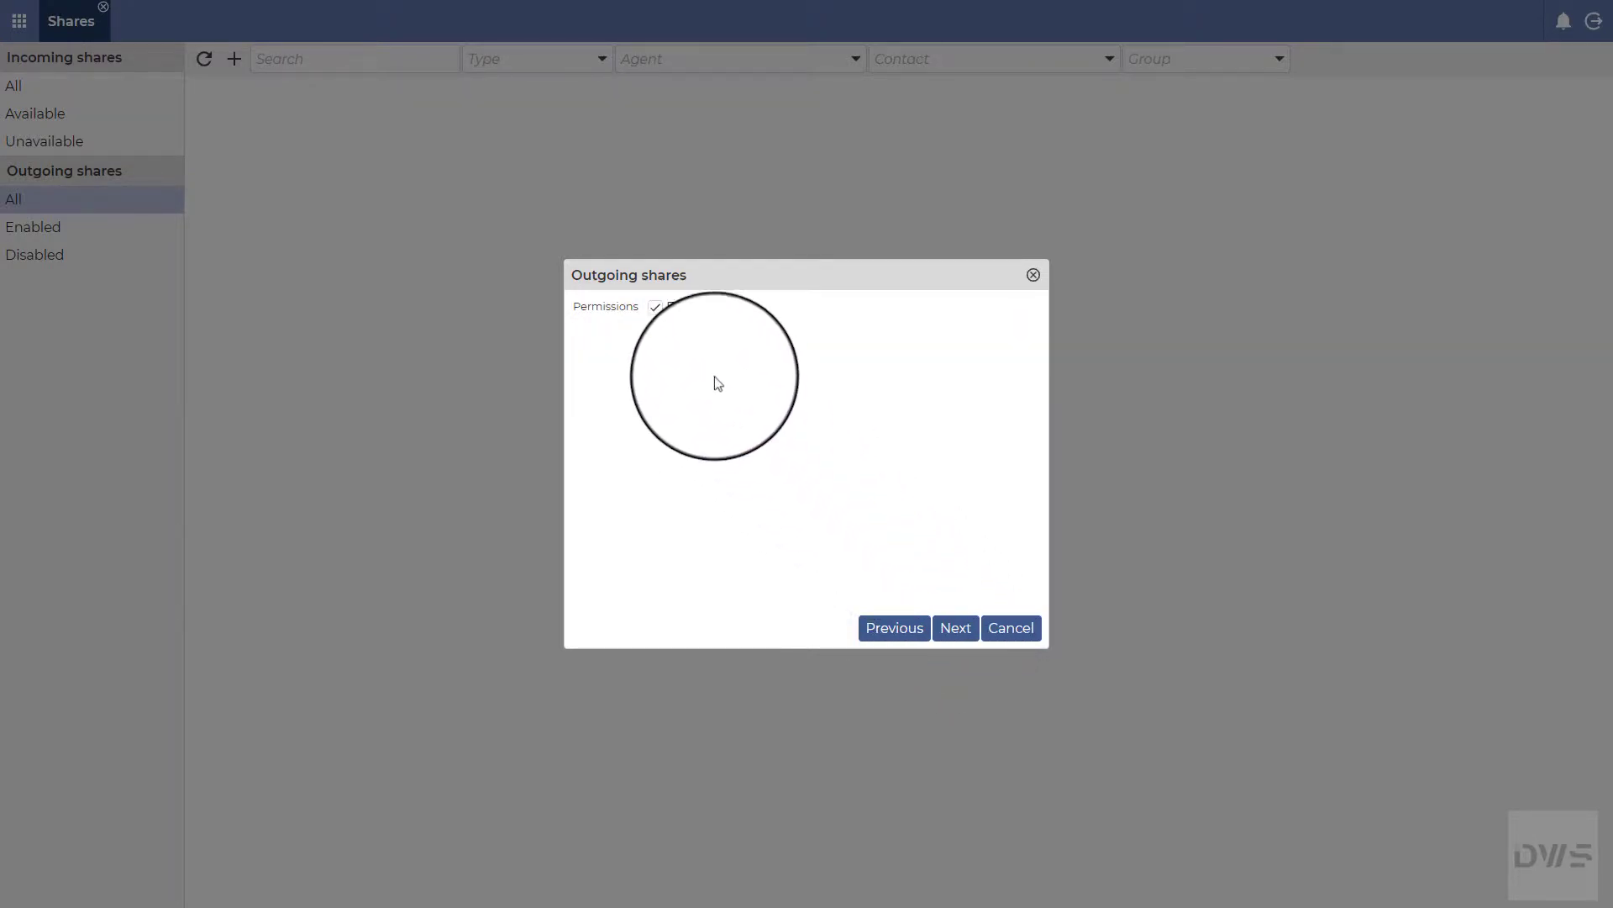
# Step: Replace Full access with Files and Folders, Log watch, Screen and Text editor, leaving Shell off
pyautogui.click(658, 311)
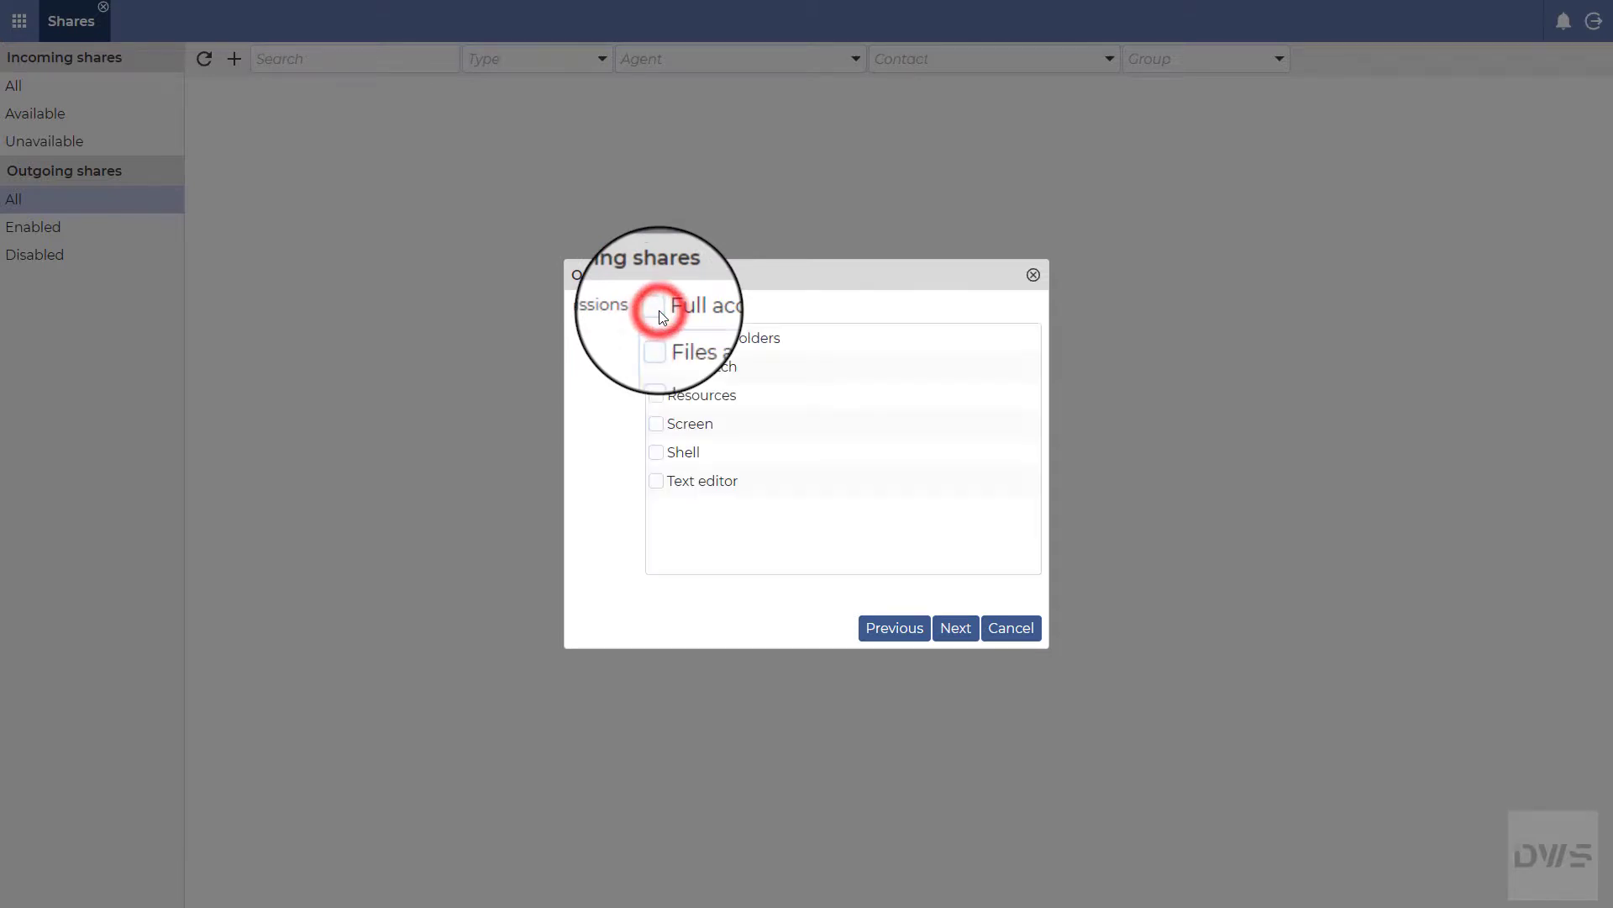
pyautogui.click(657, 338)
pyautogui.click(656, 368)
pyautogui.click(656, 396)
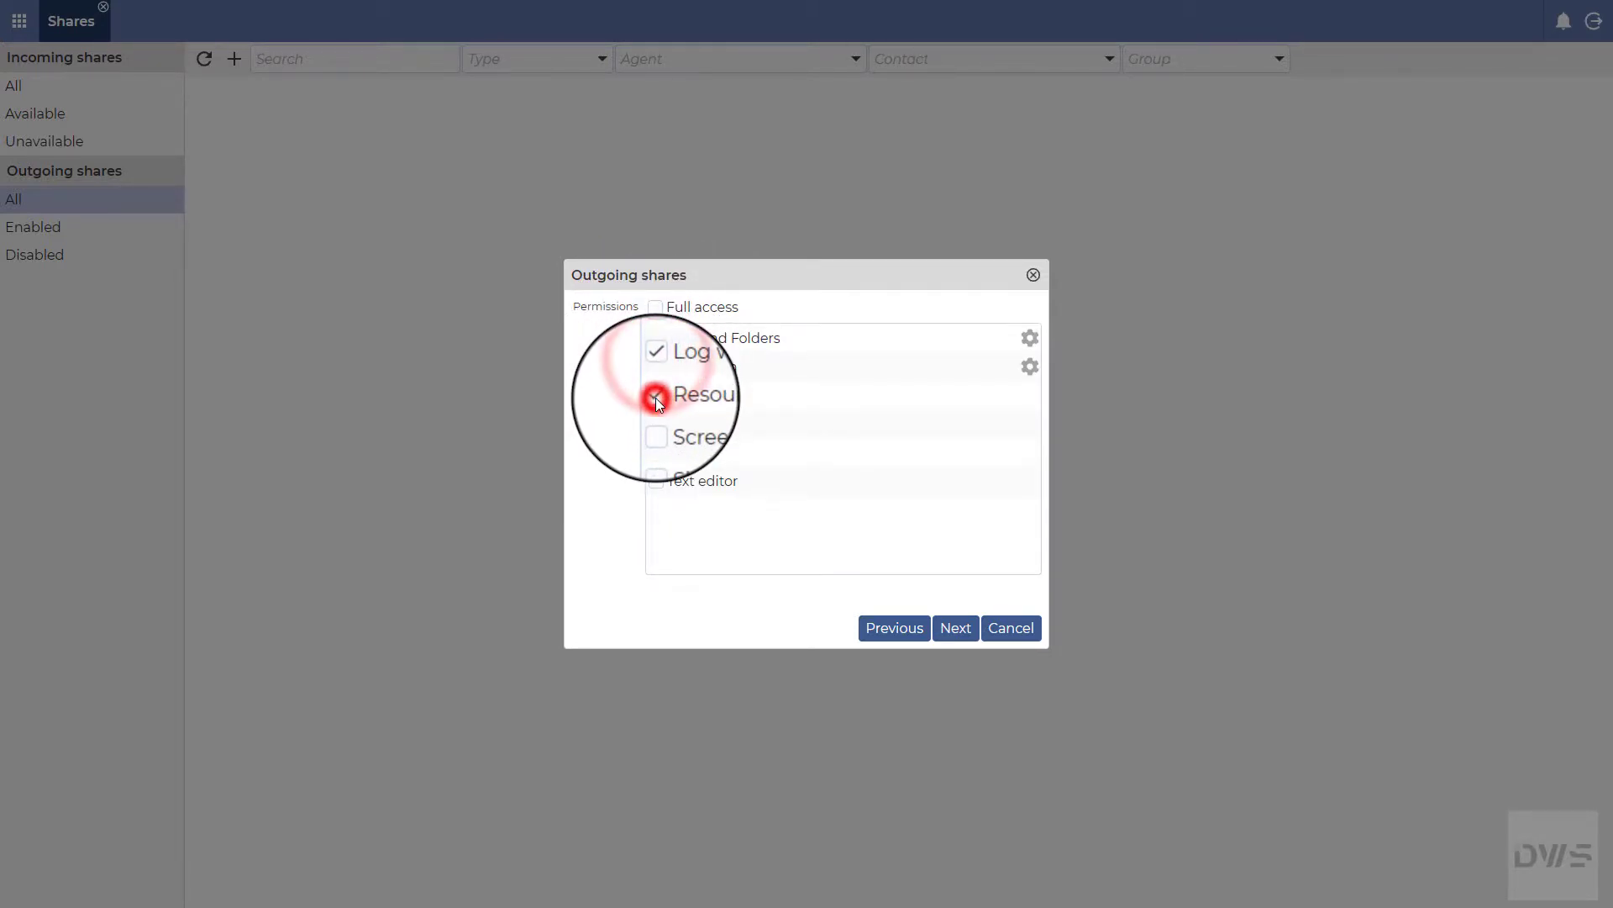
pyautogui.click(656, 425)
pyautogui.click(656, 453)
pyautogui.click(656, 481)
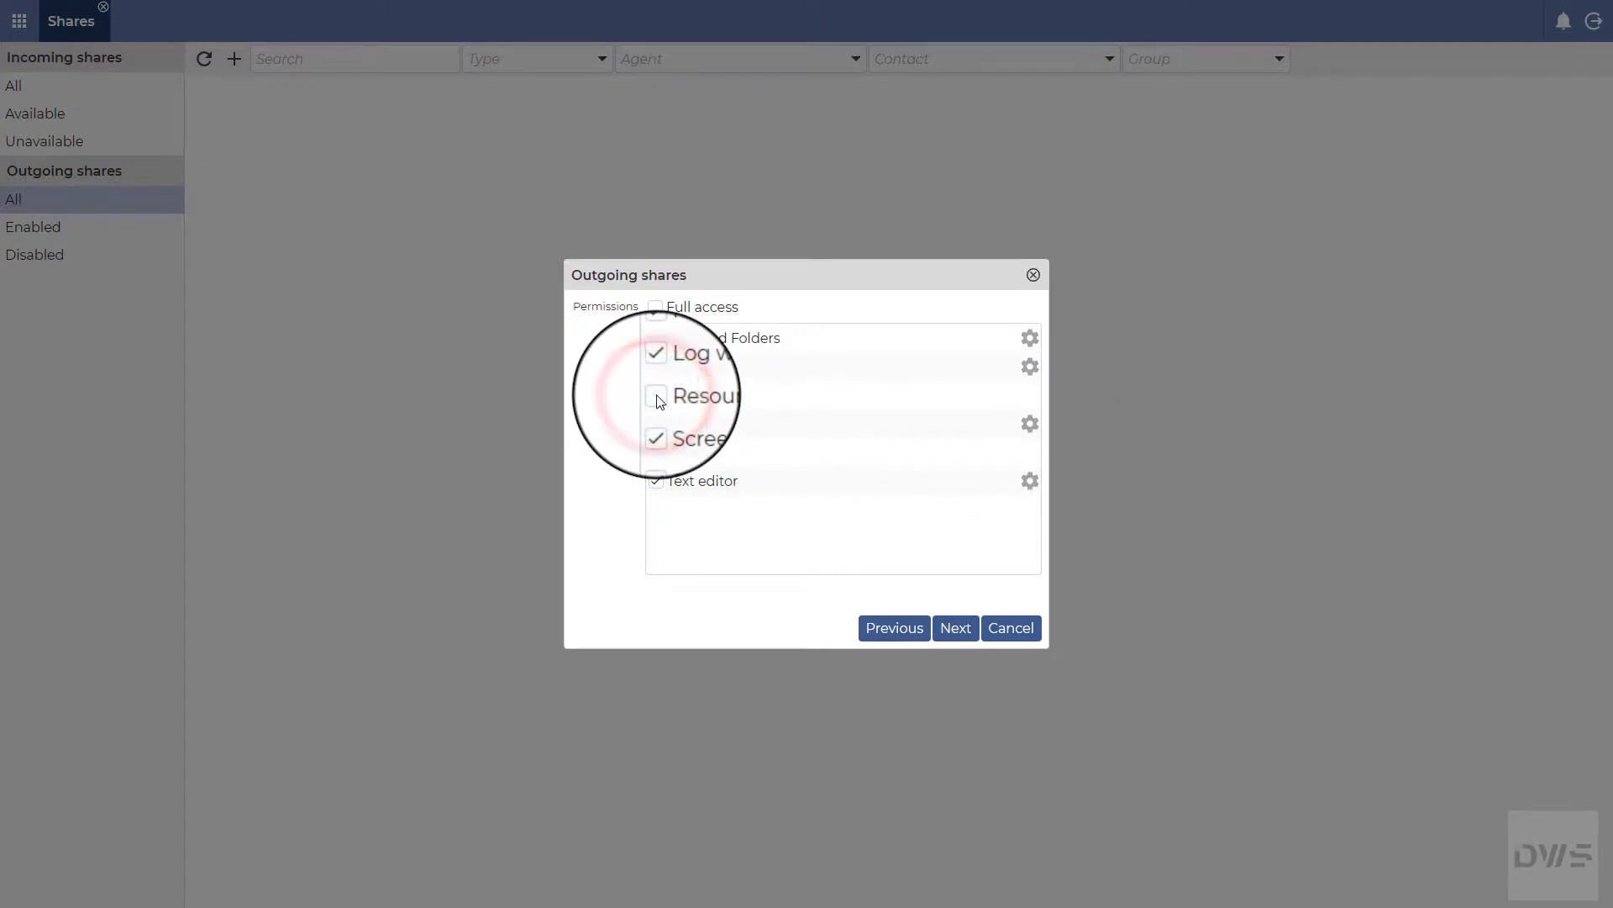
pyautogui.click(655, 454)
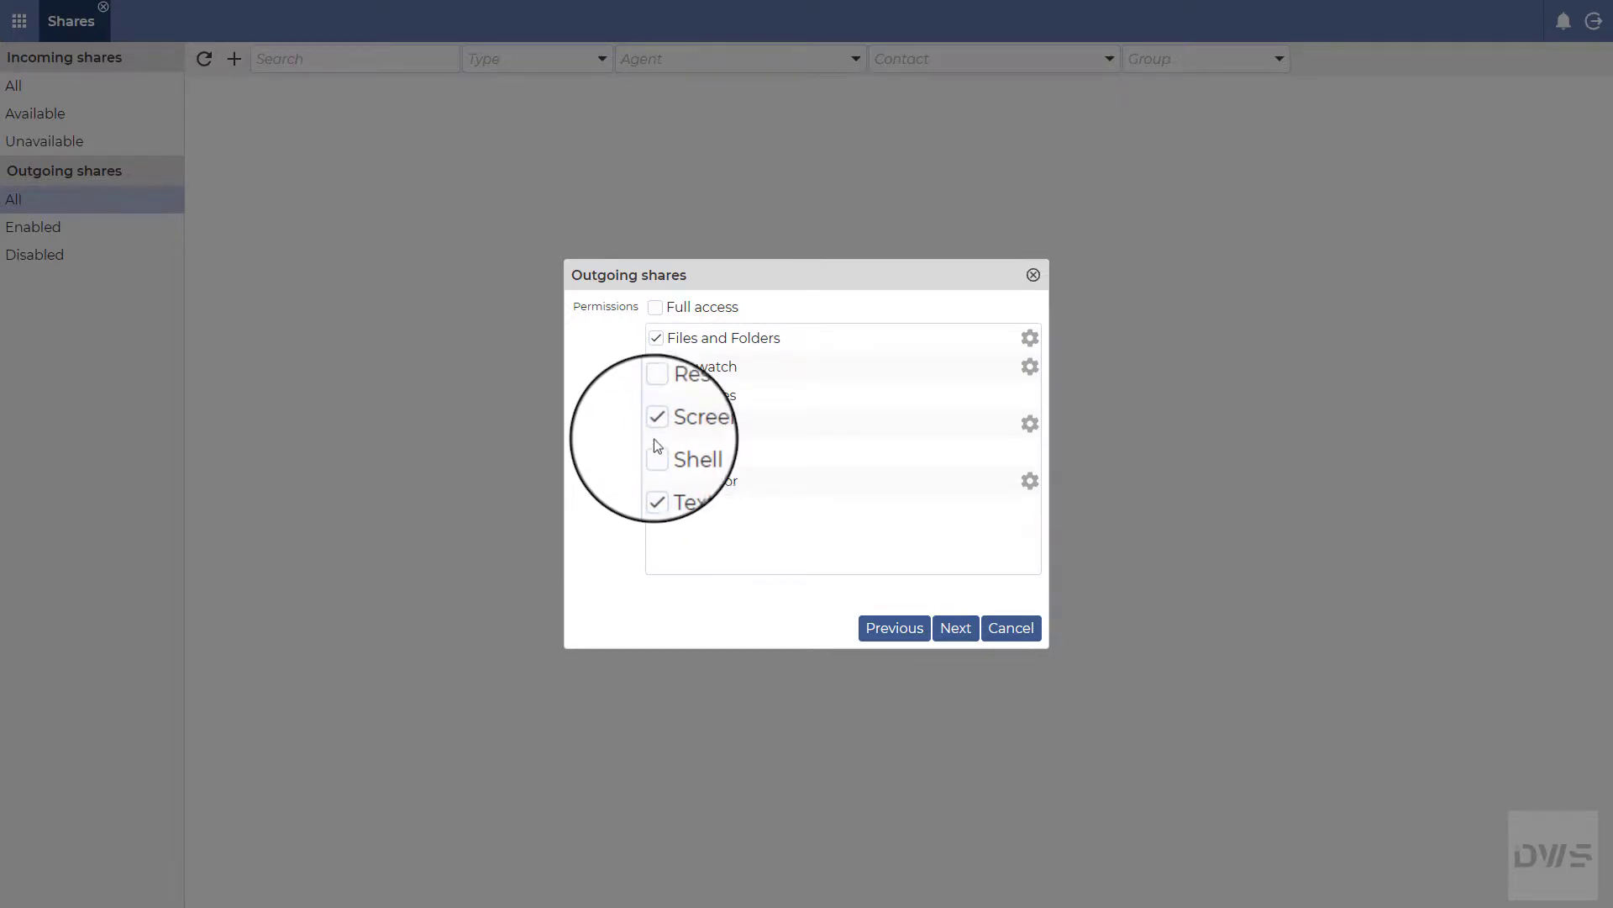
# Step: Restrict Files and Folders to a new Share1 entry at C:\MyDocuments
pyautogui.click(1031, 337)
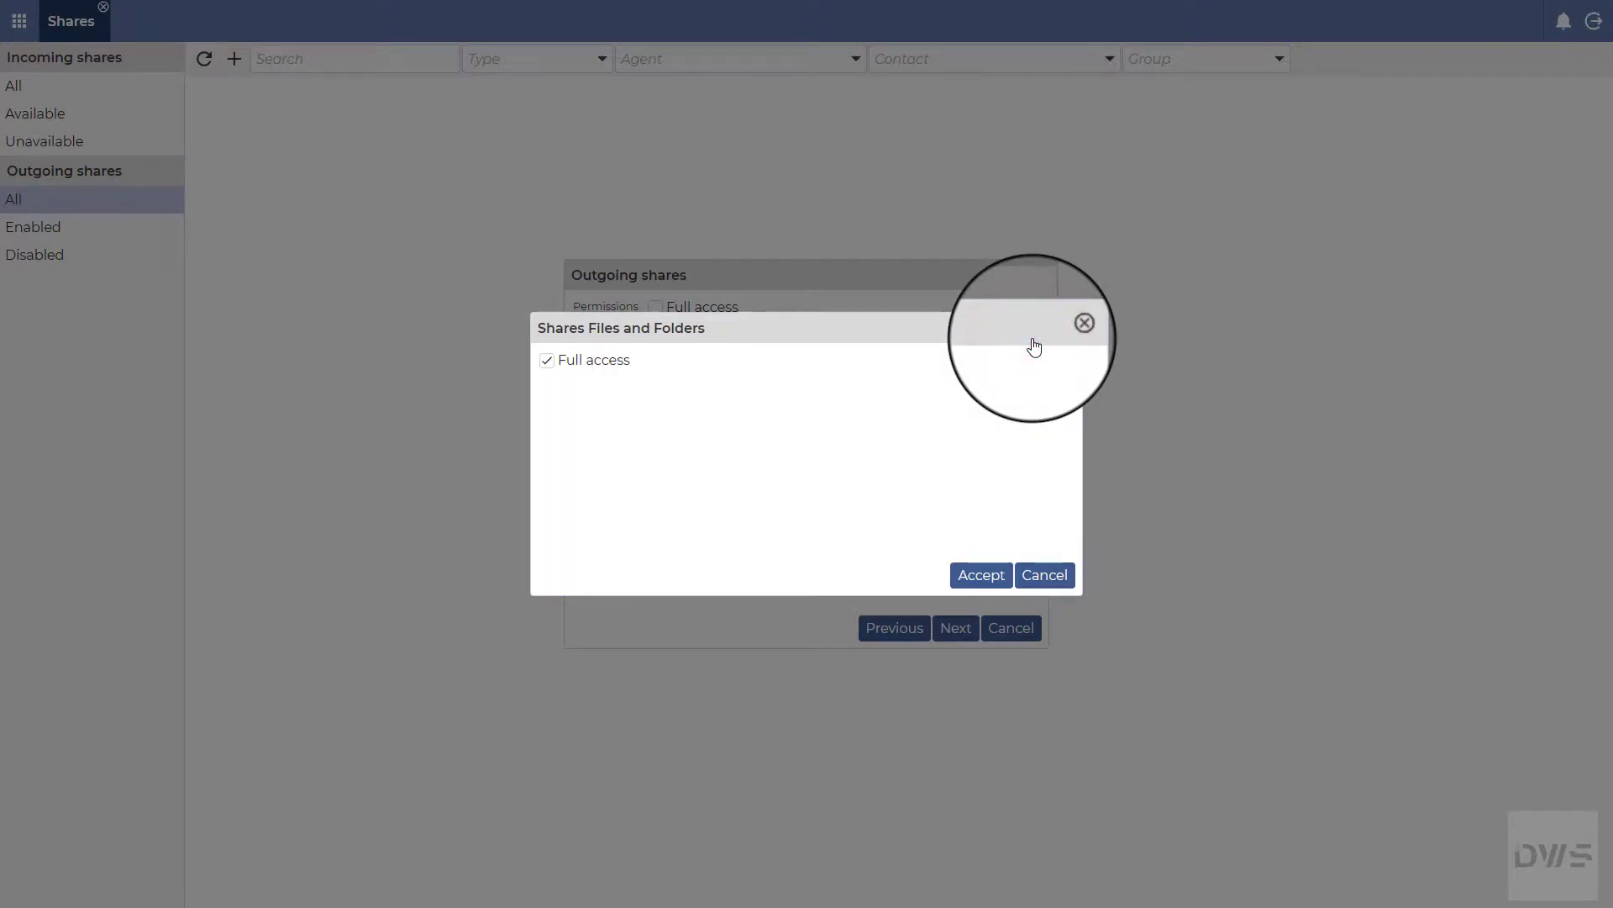
pyautogui.click(547, 360)
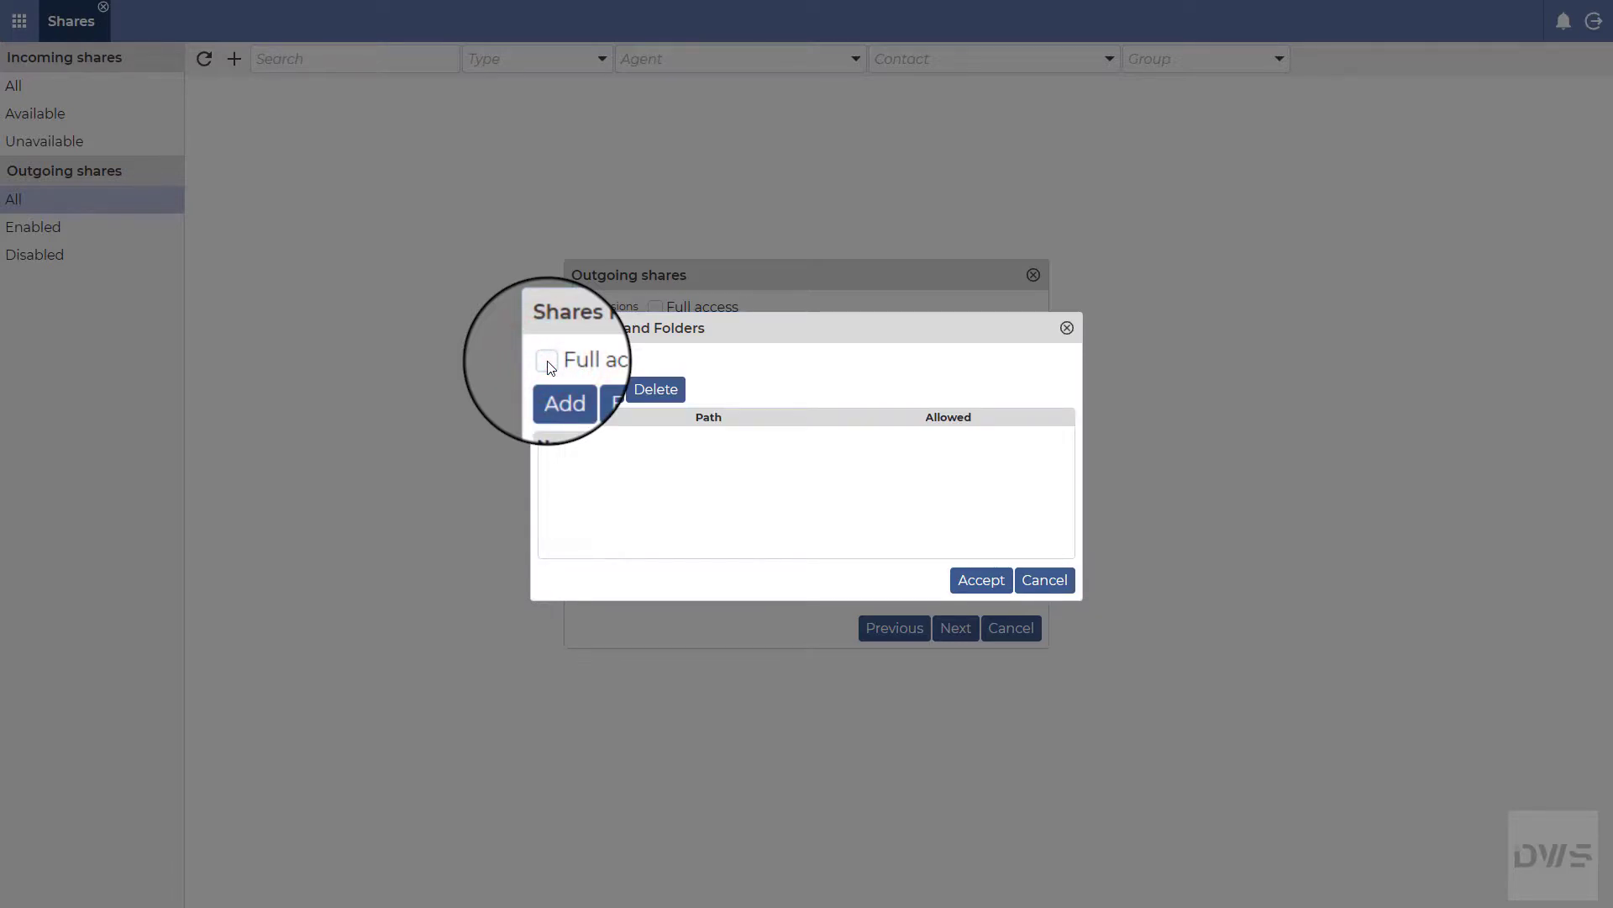
pyautogui.click(551, 389)
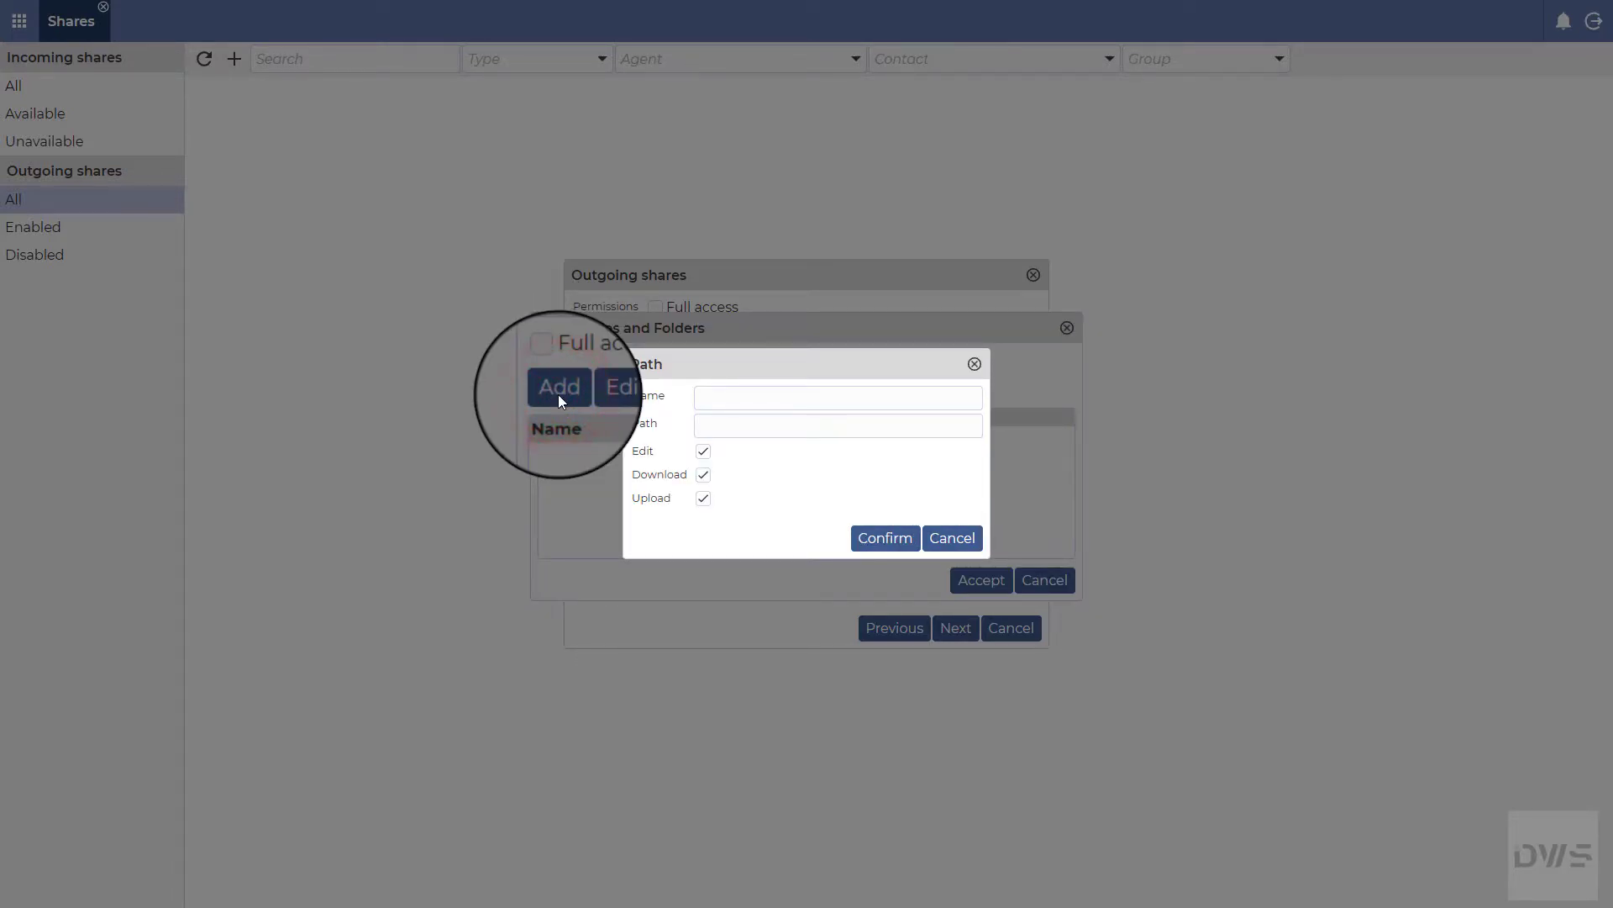
pyautogui.click(710, 397)
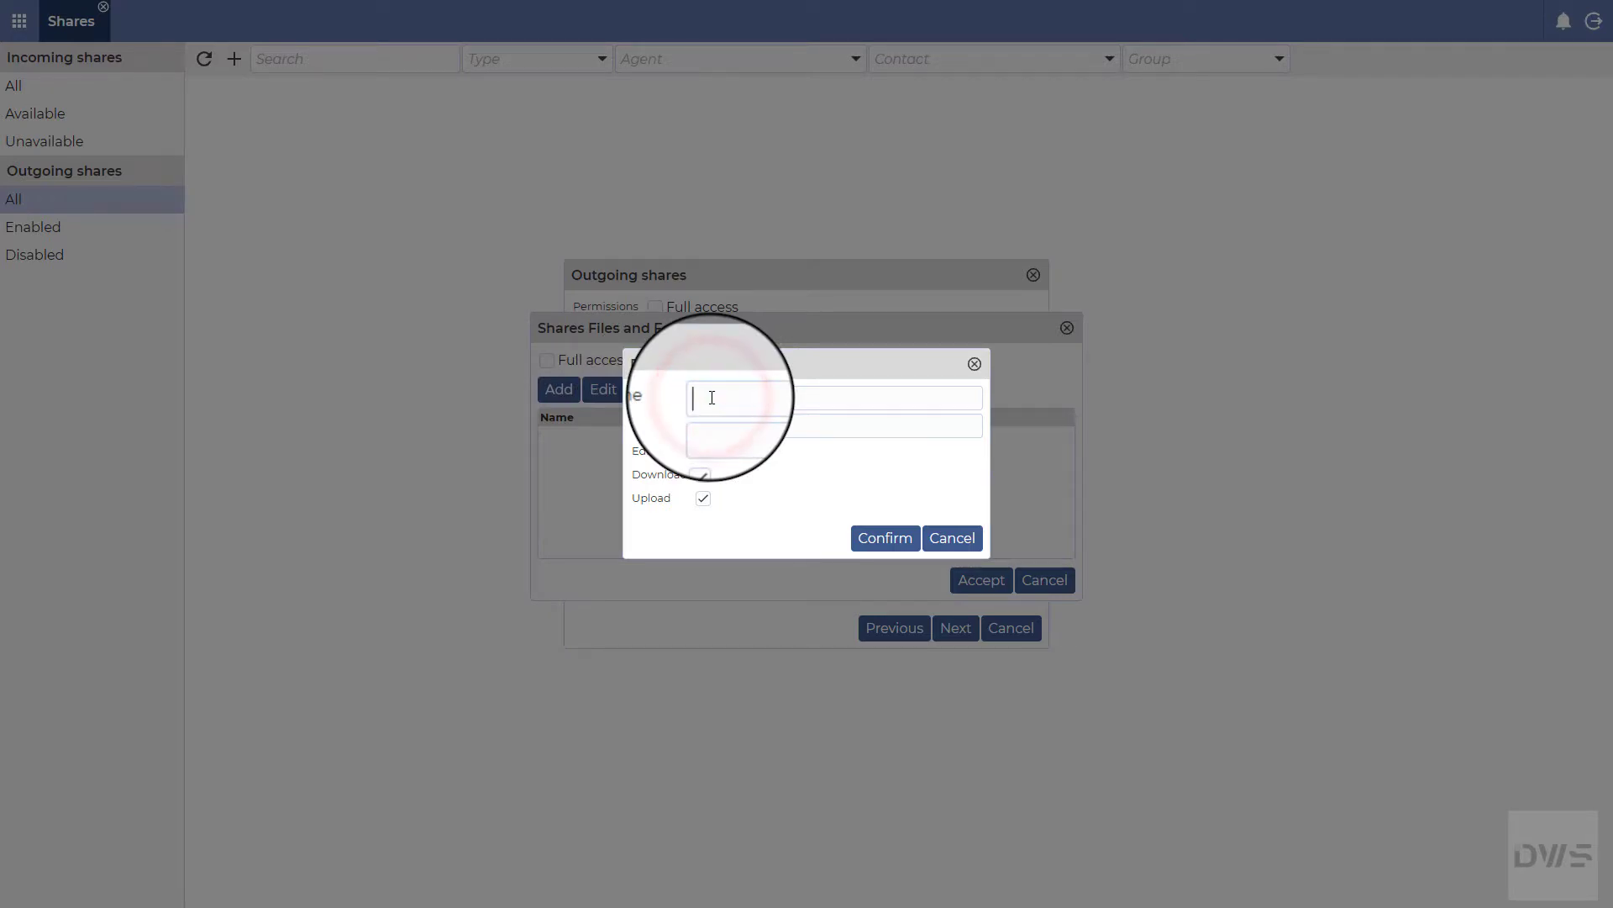
pyautogui.write('Share1')
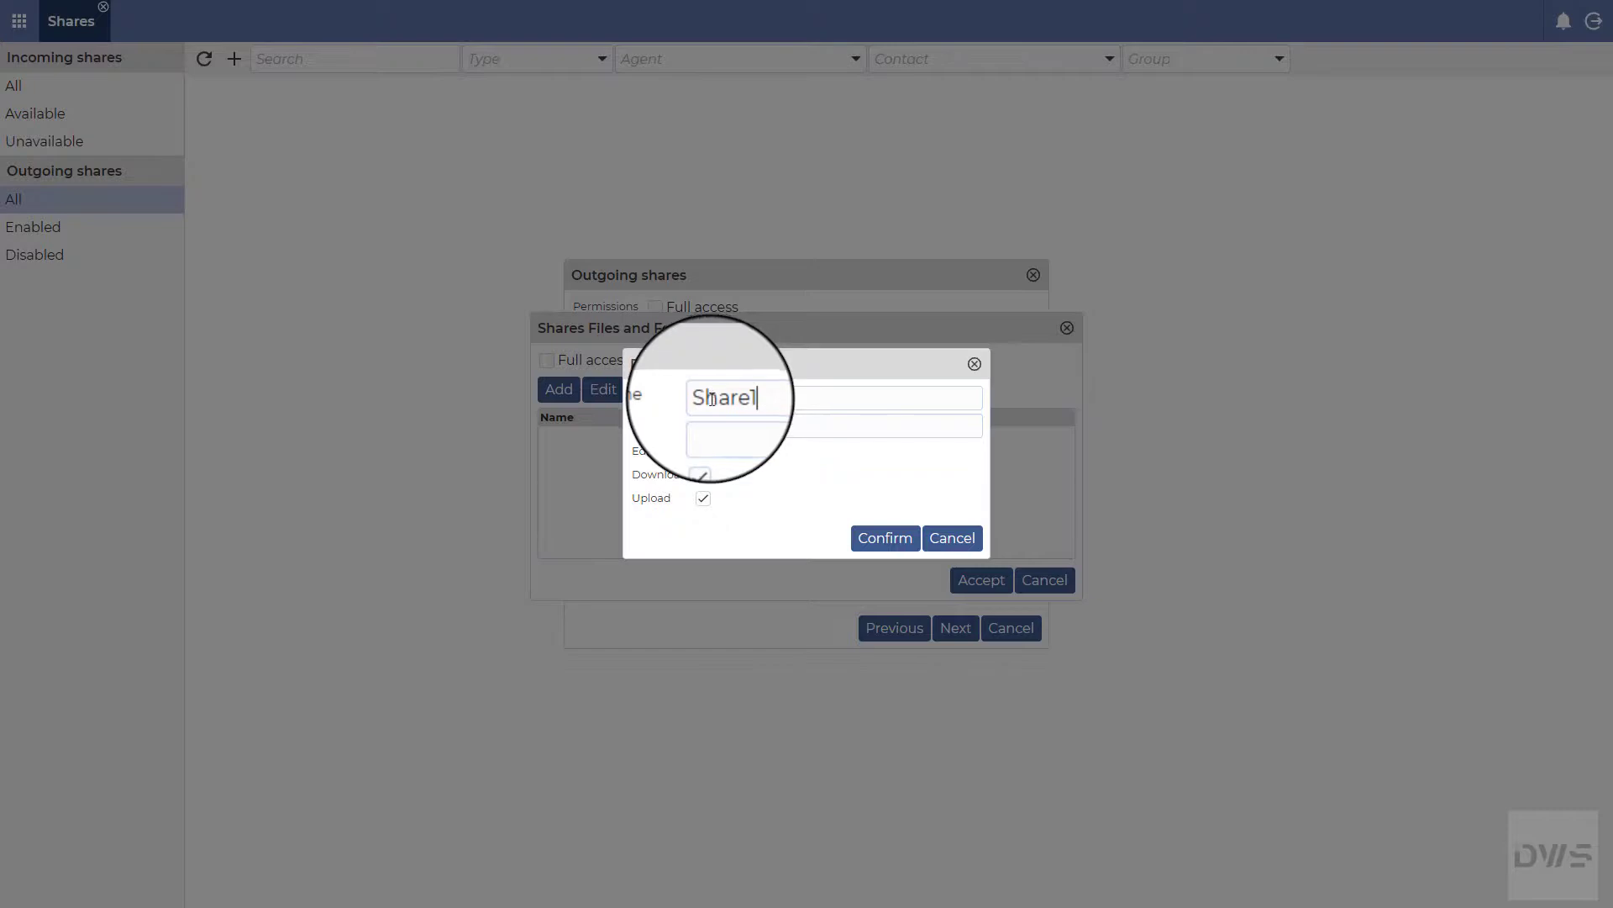
pyautogui.click(716, 426)
pyautogui.write('C')
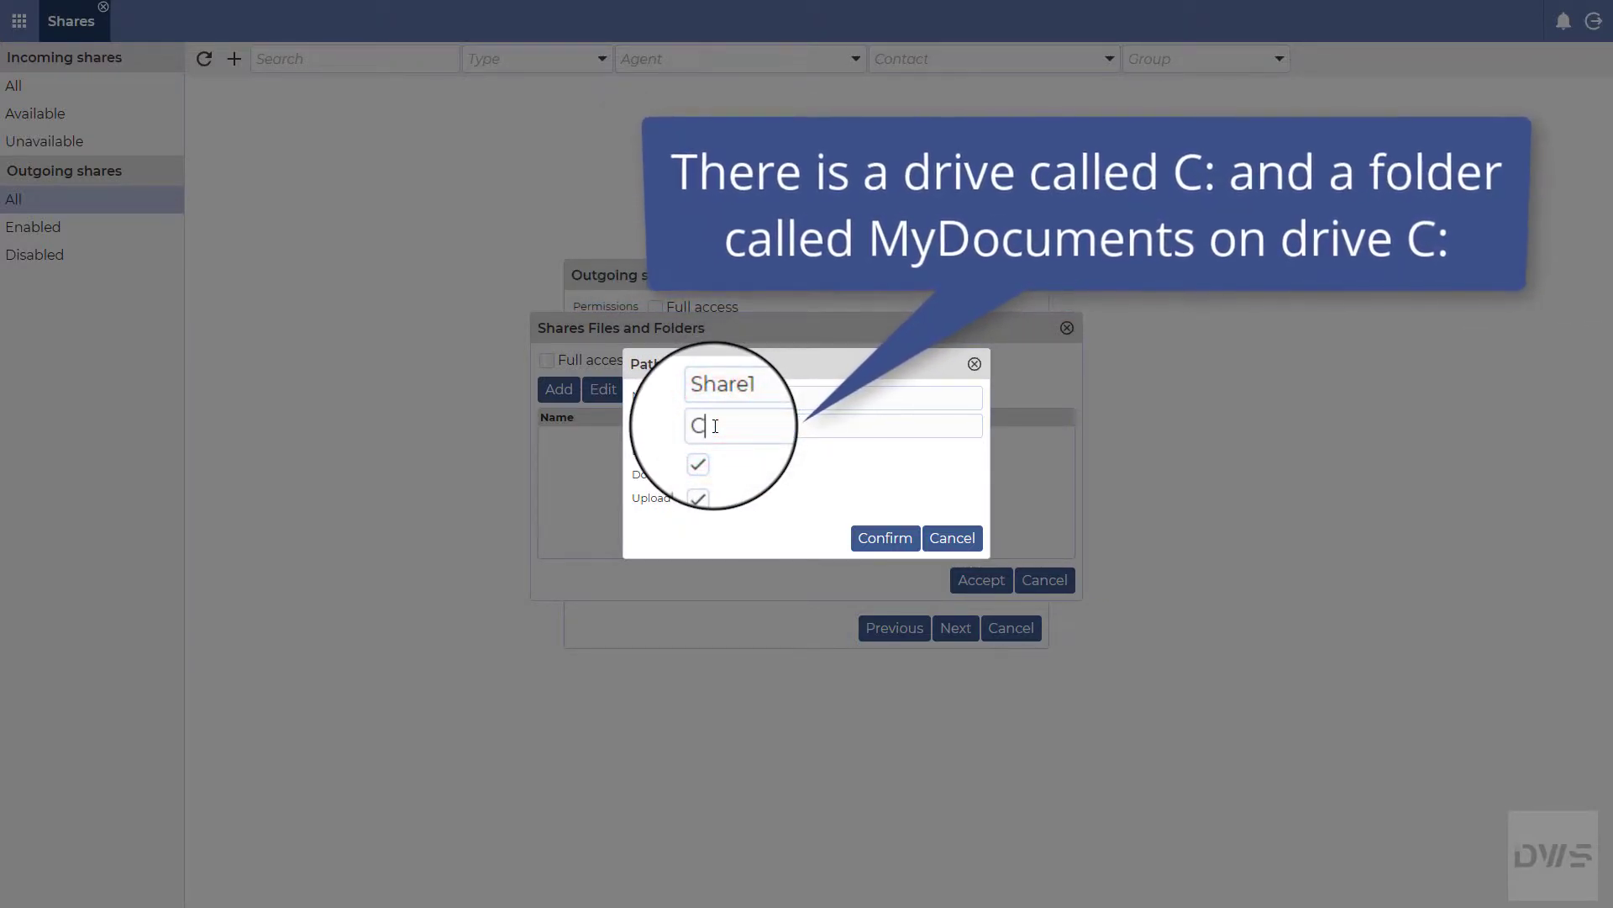
pyautogui.write(':\\M')
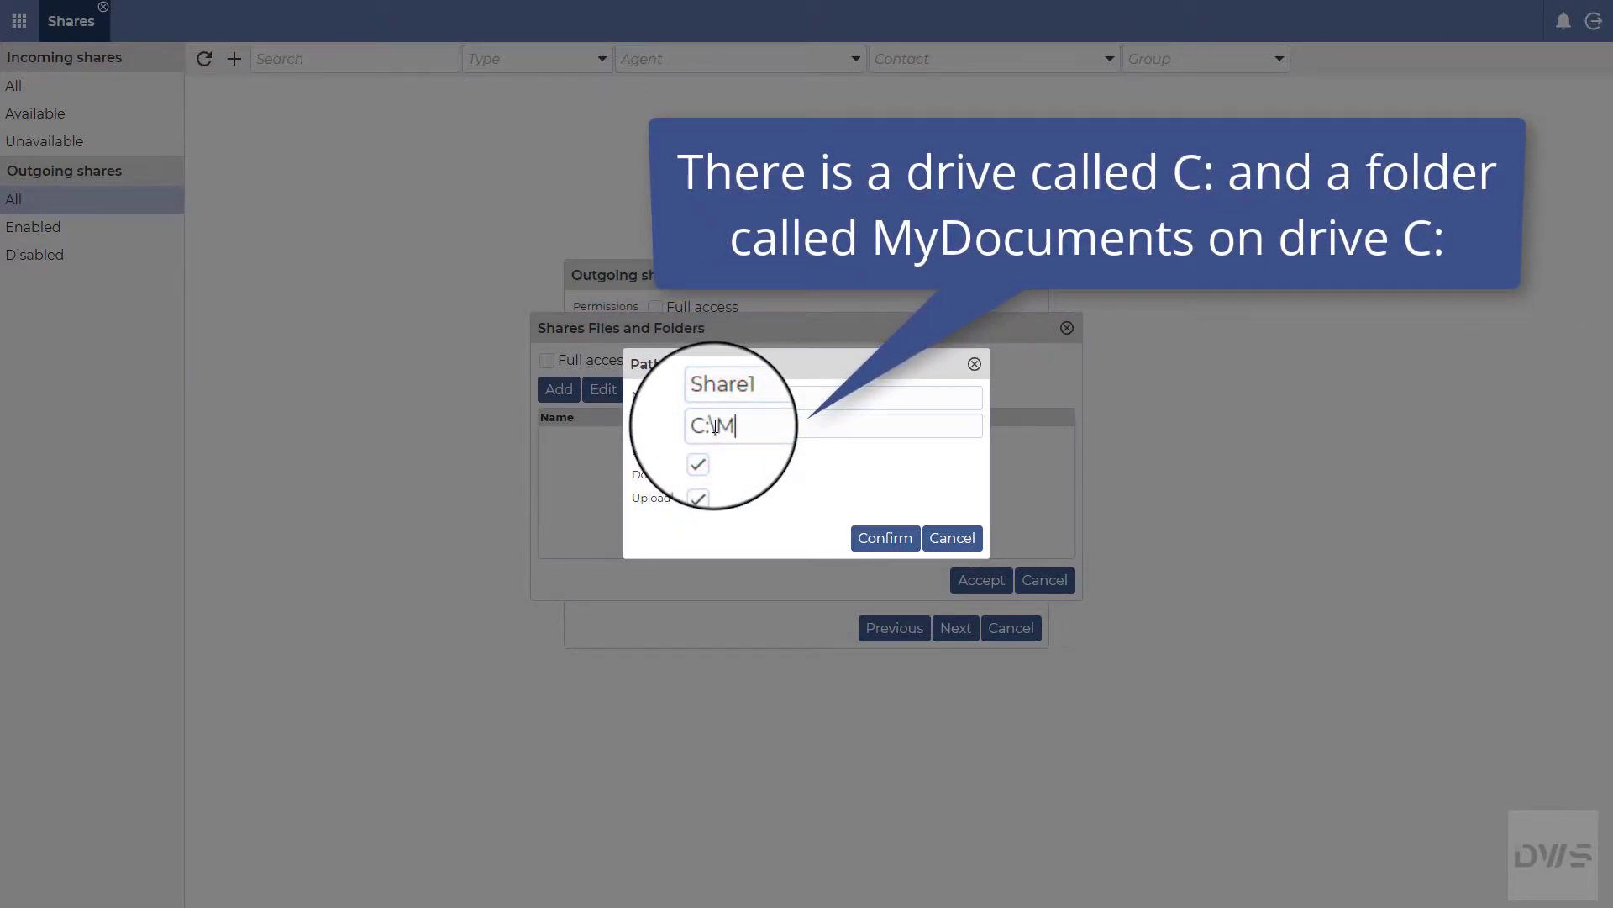
pyautogui.write('yDocuments')
pyautogui.click(706, 452)
pyautogui.click(704, 476)
pyautogui.click(704, 496)
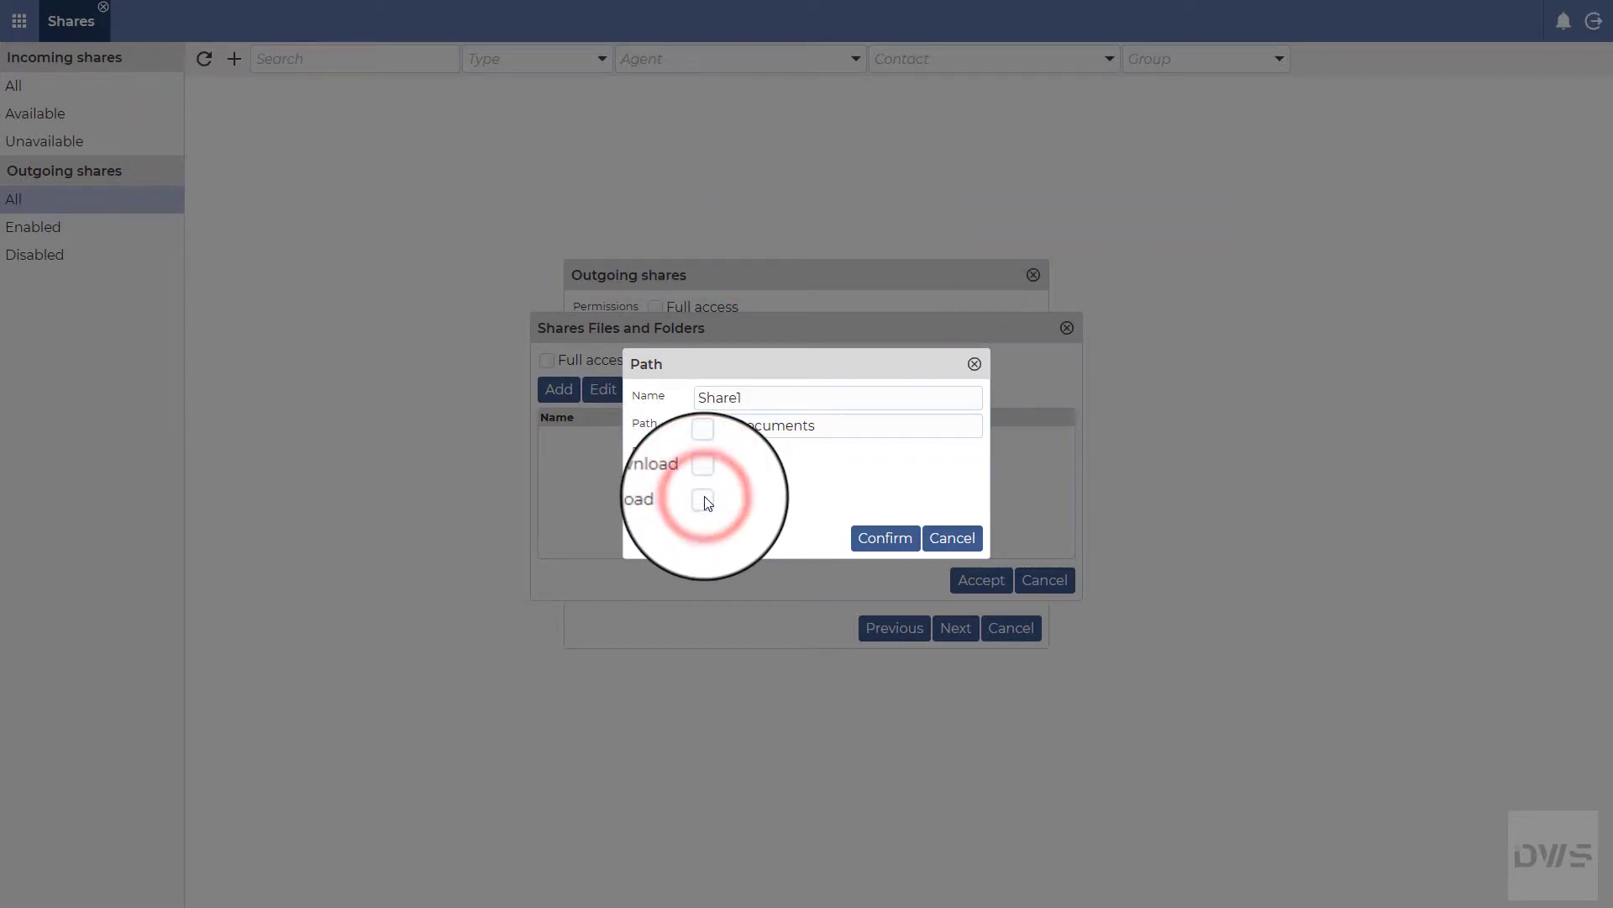
pyautogui.click(704, 452)
pyautogui.click(705, 476)
pyautogui.click(704, 496)
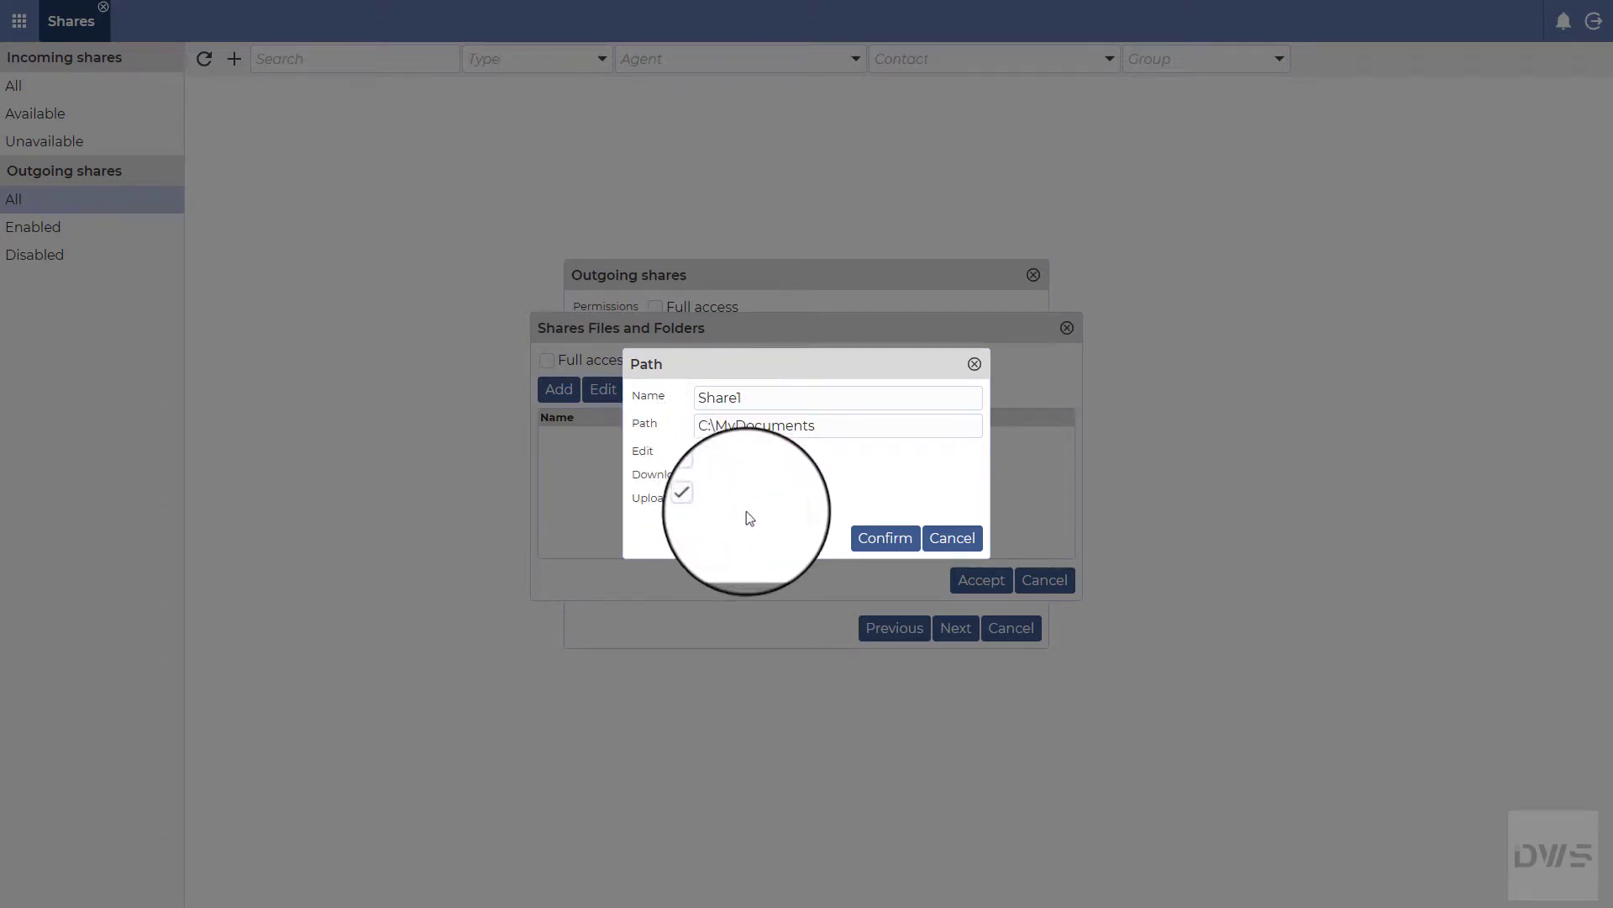
pyautogui.click(887, 548)
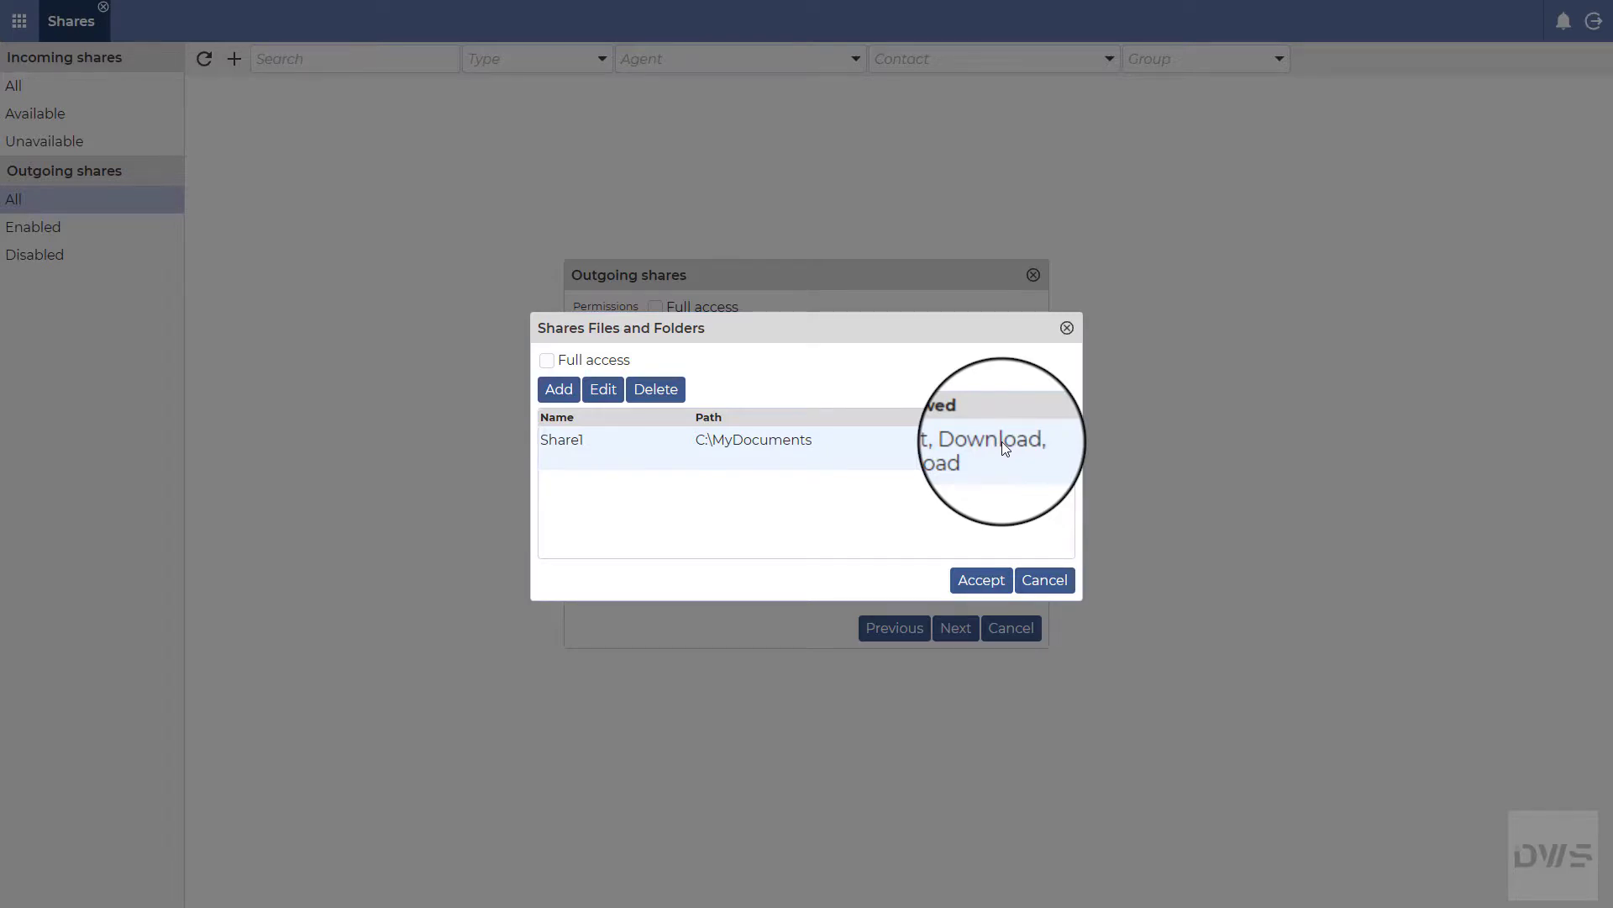
# Step: Make Share1 edit-only by removing Download and Upload, then accept the Files and Folders settings
pyautogui.click(599, 400)
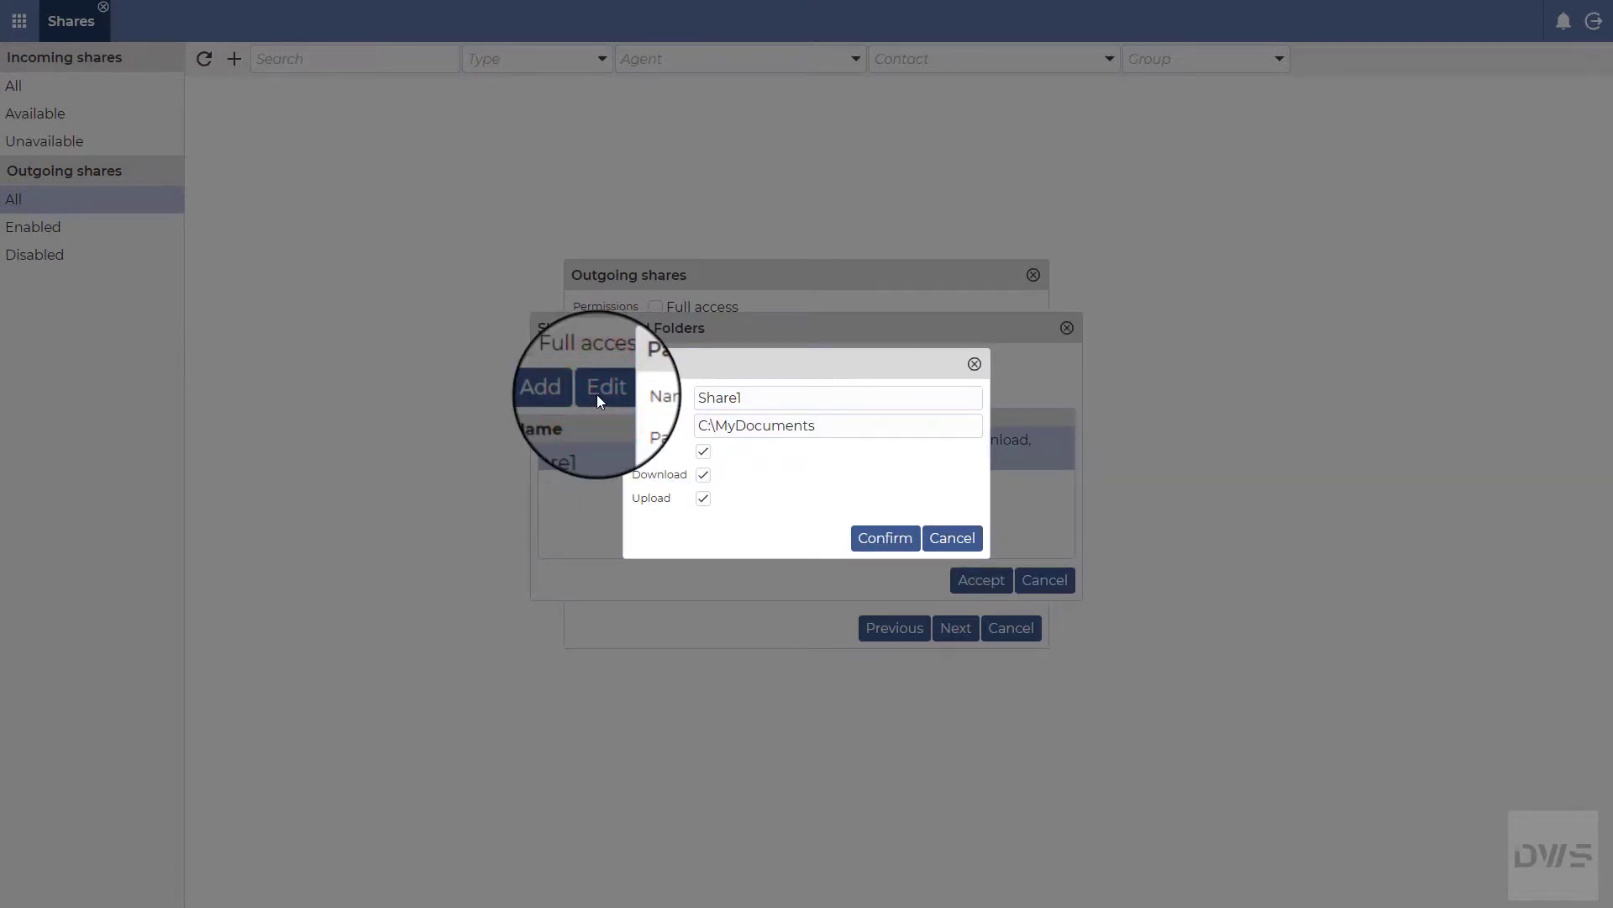
pyautogui.click(703, 475)
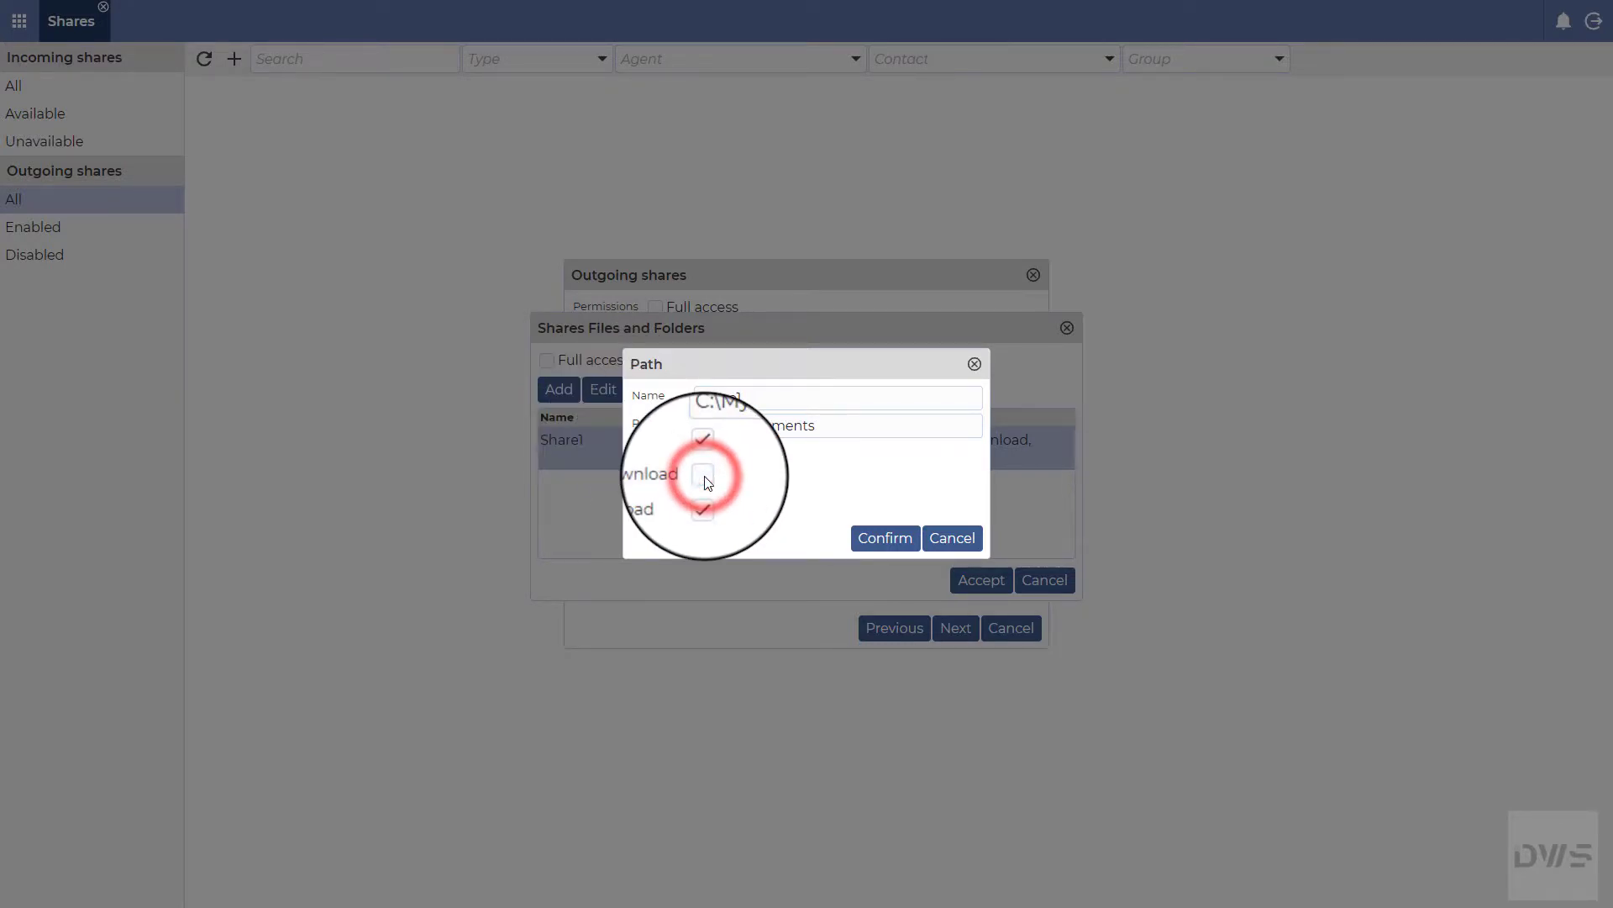
pyautogui.click(704, 500)
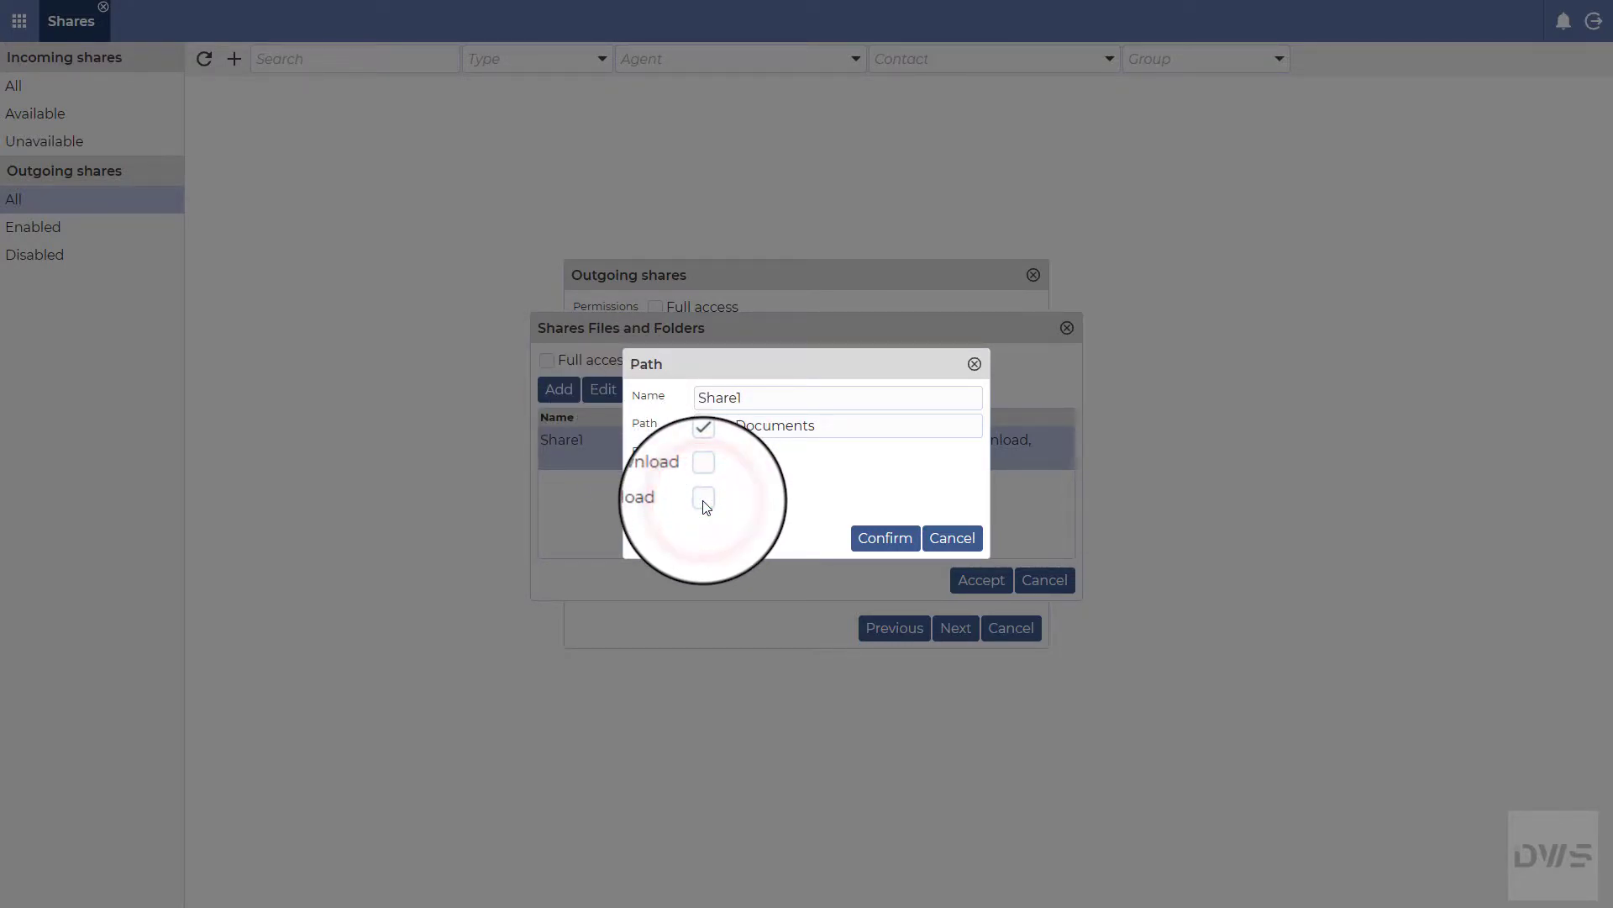
pyautogui.click(884, 537)
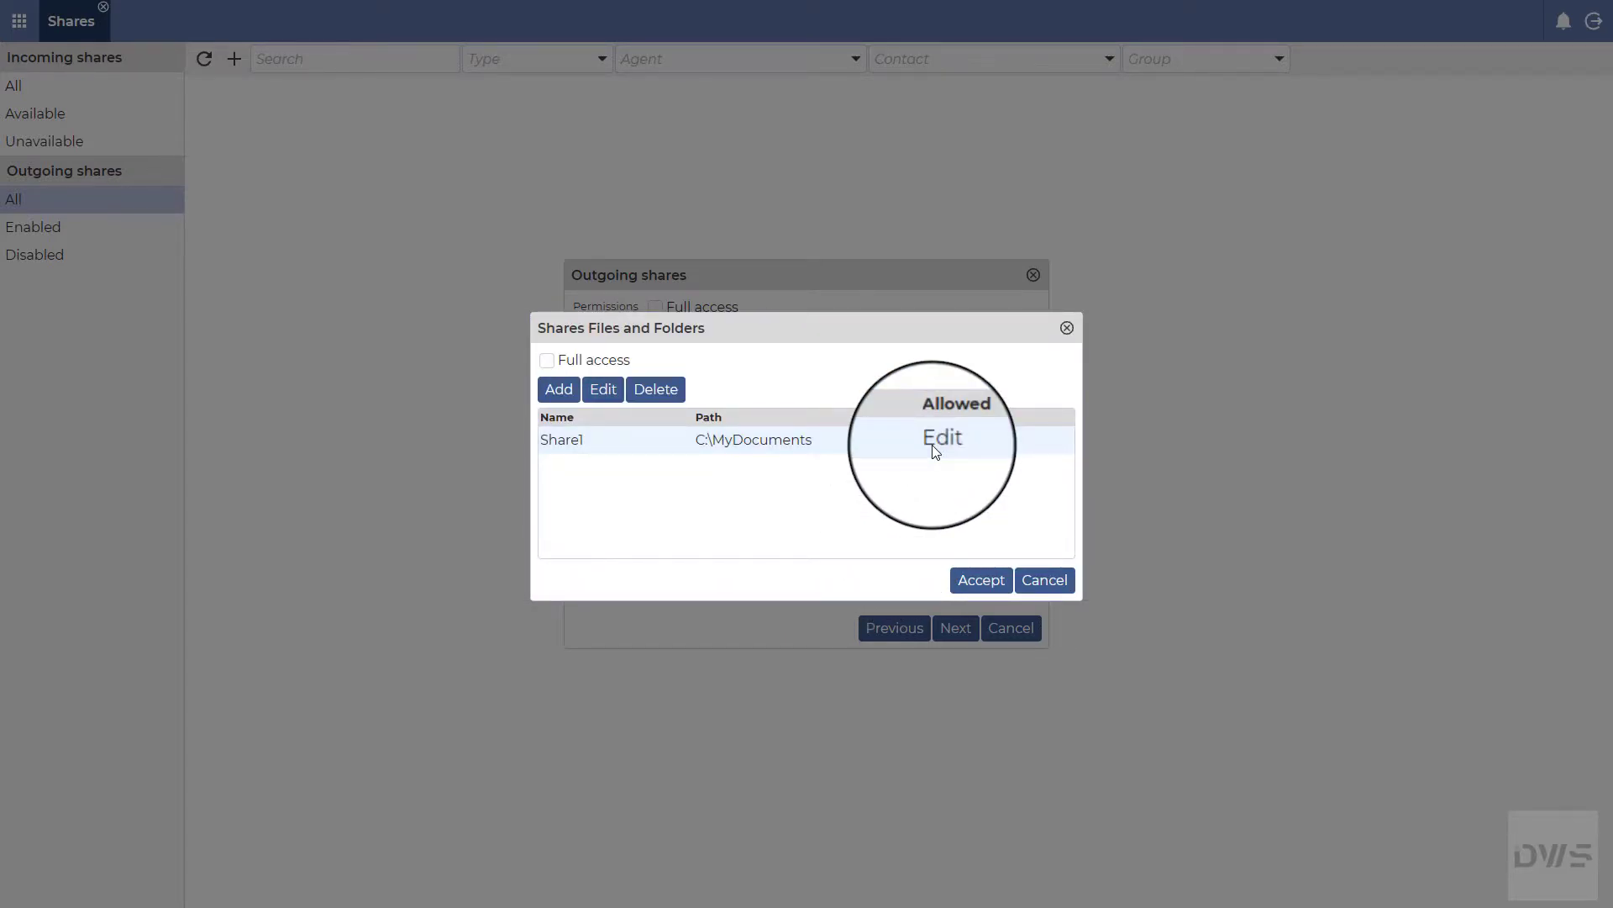
pyautogui.click(977, 585)
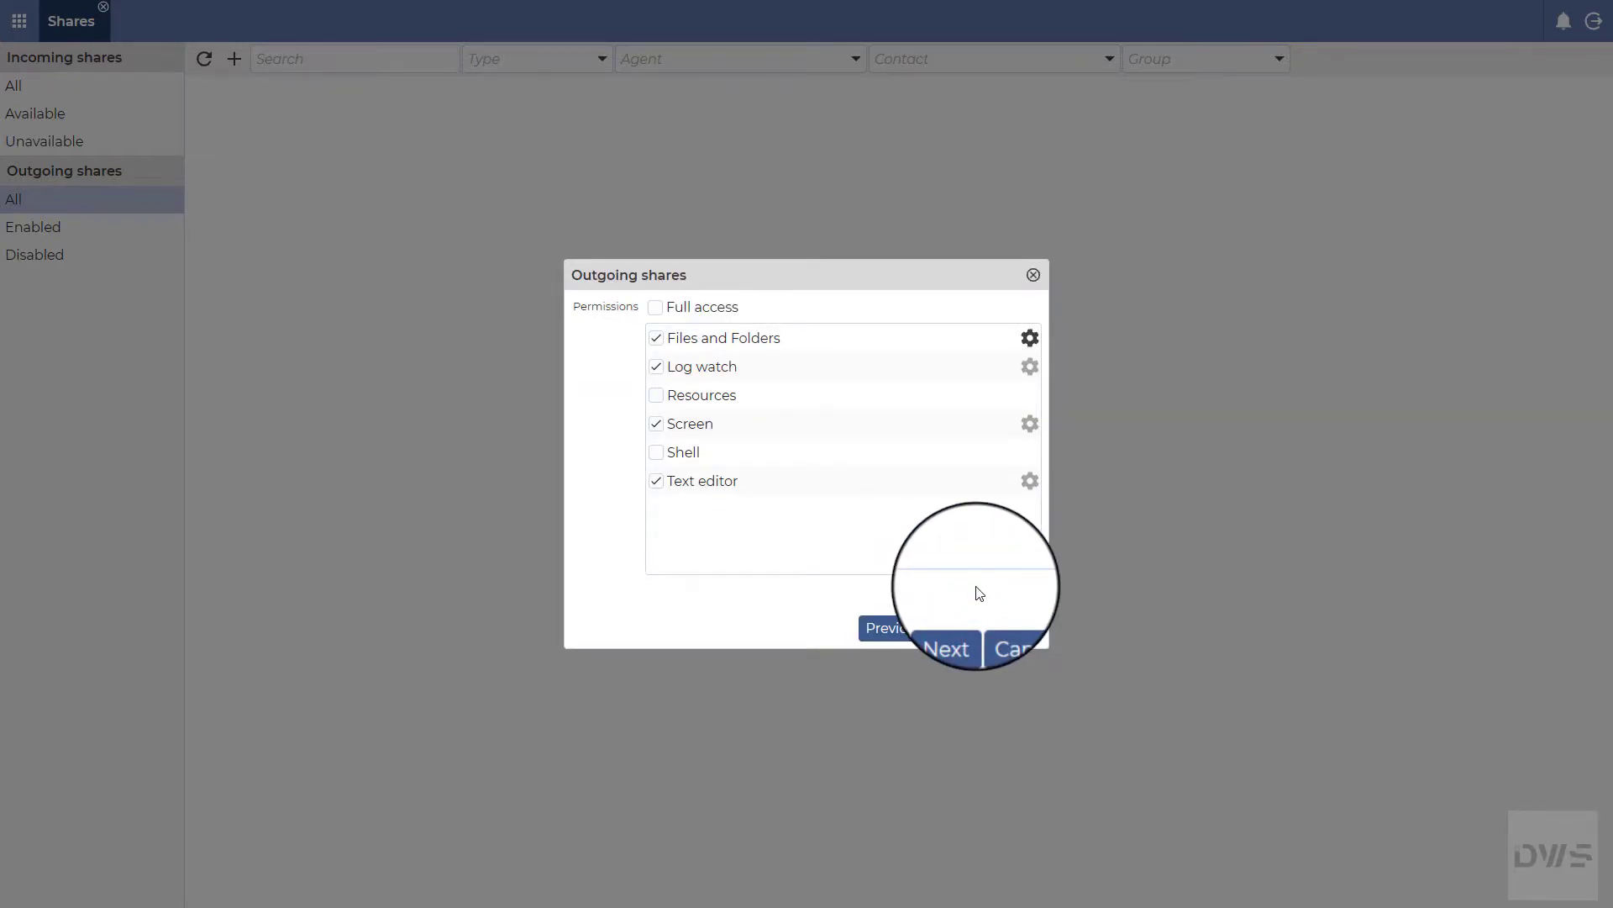
# Step: Restrict Log watch to a Share1 path at c:\MyDocuments and accept
pyautogui.click(1030, 366)
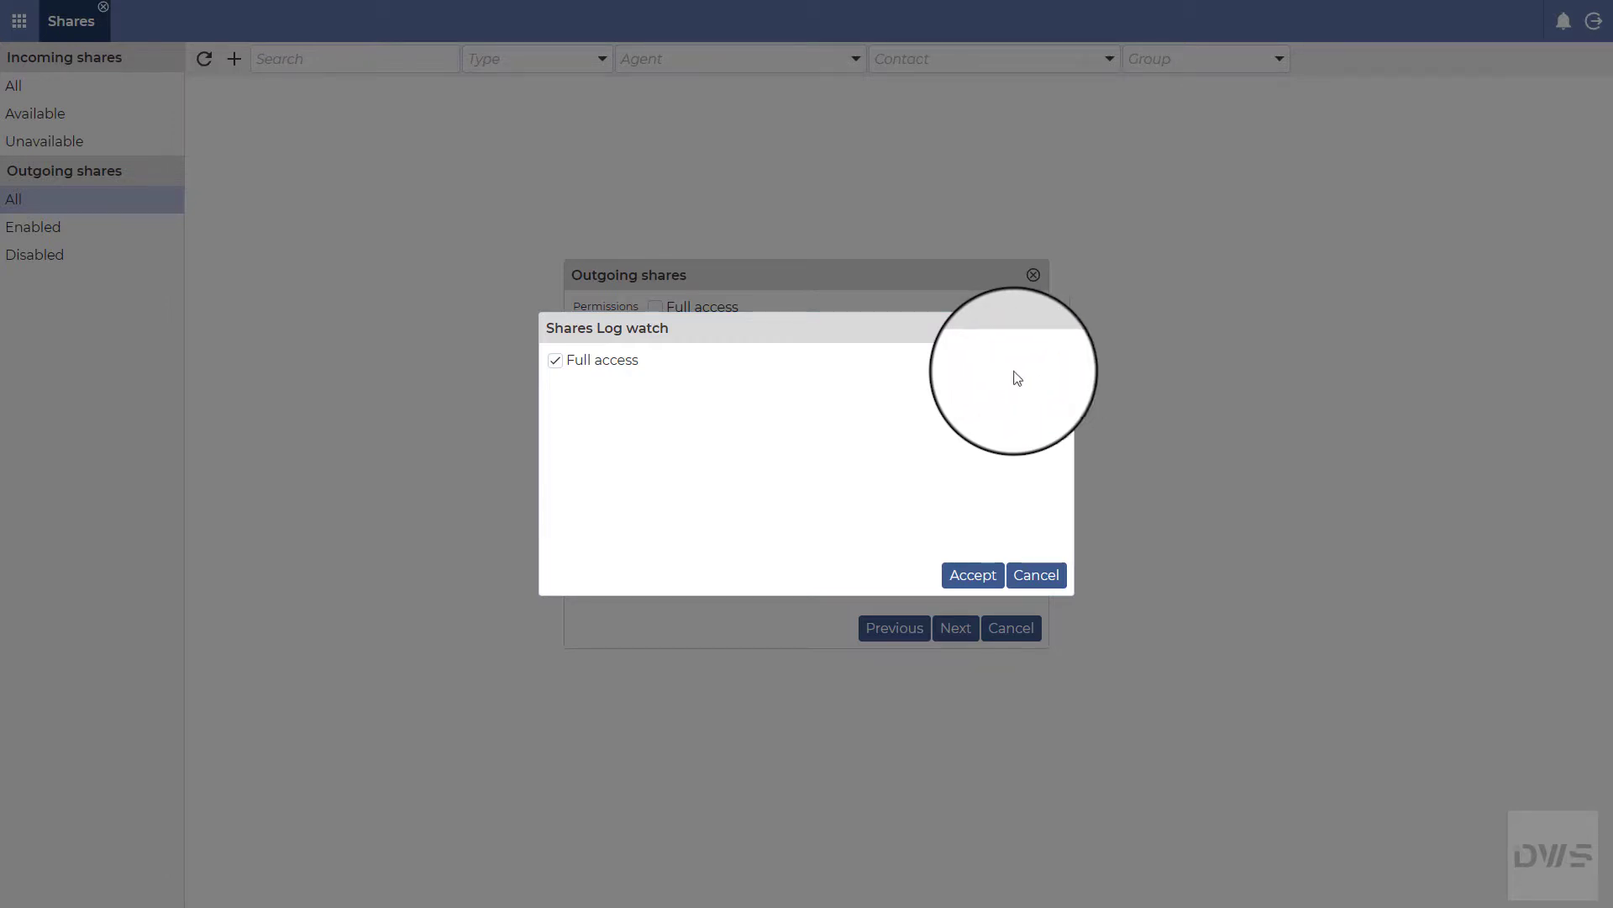
pyautogui.click(557, 361)
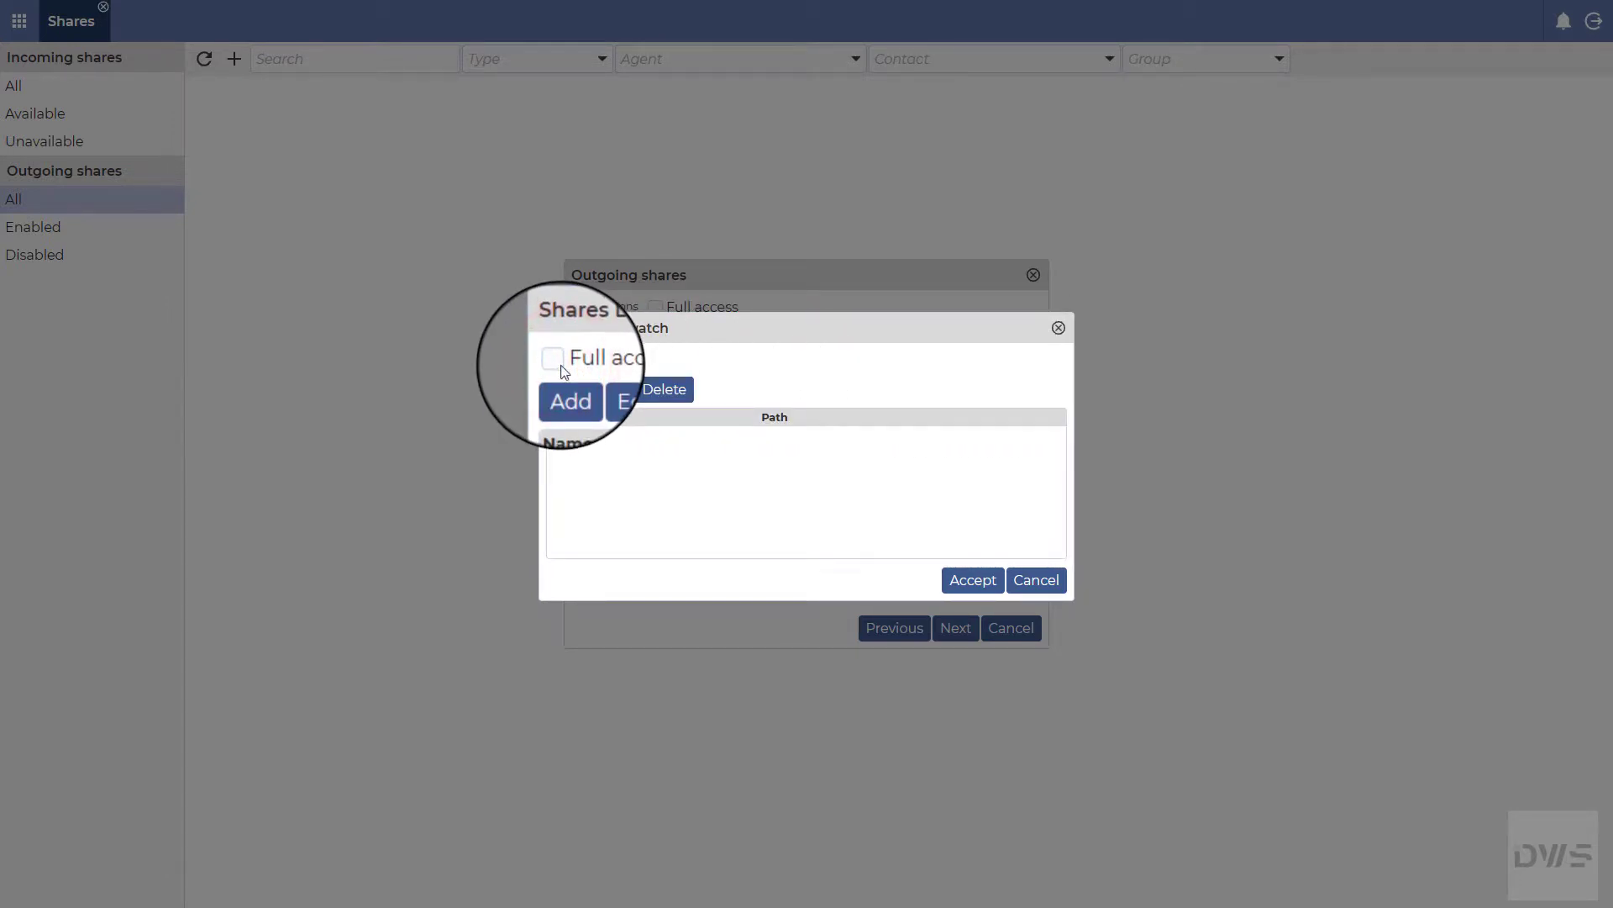
pyautogui.click(568, 391)
pyautogui.click(720, 434)
pyautogui.write('Share1')
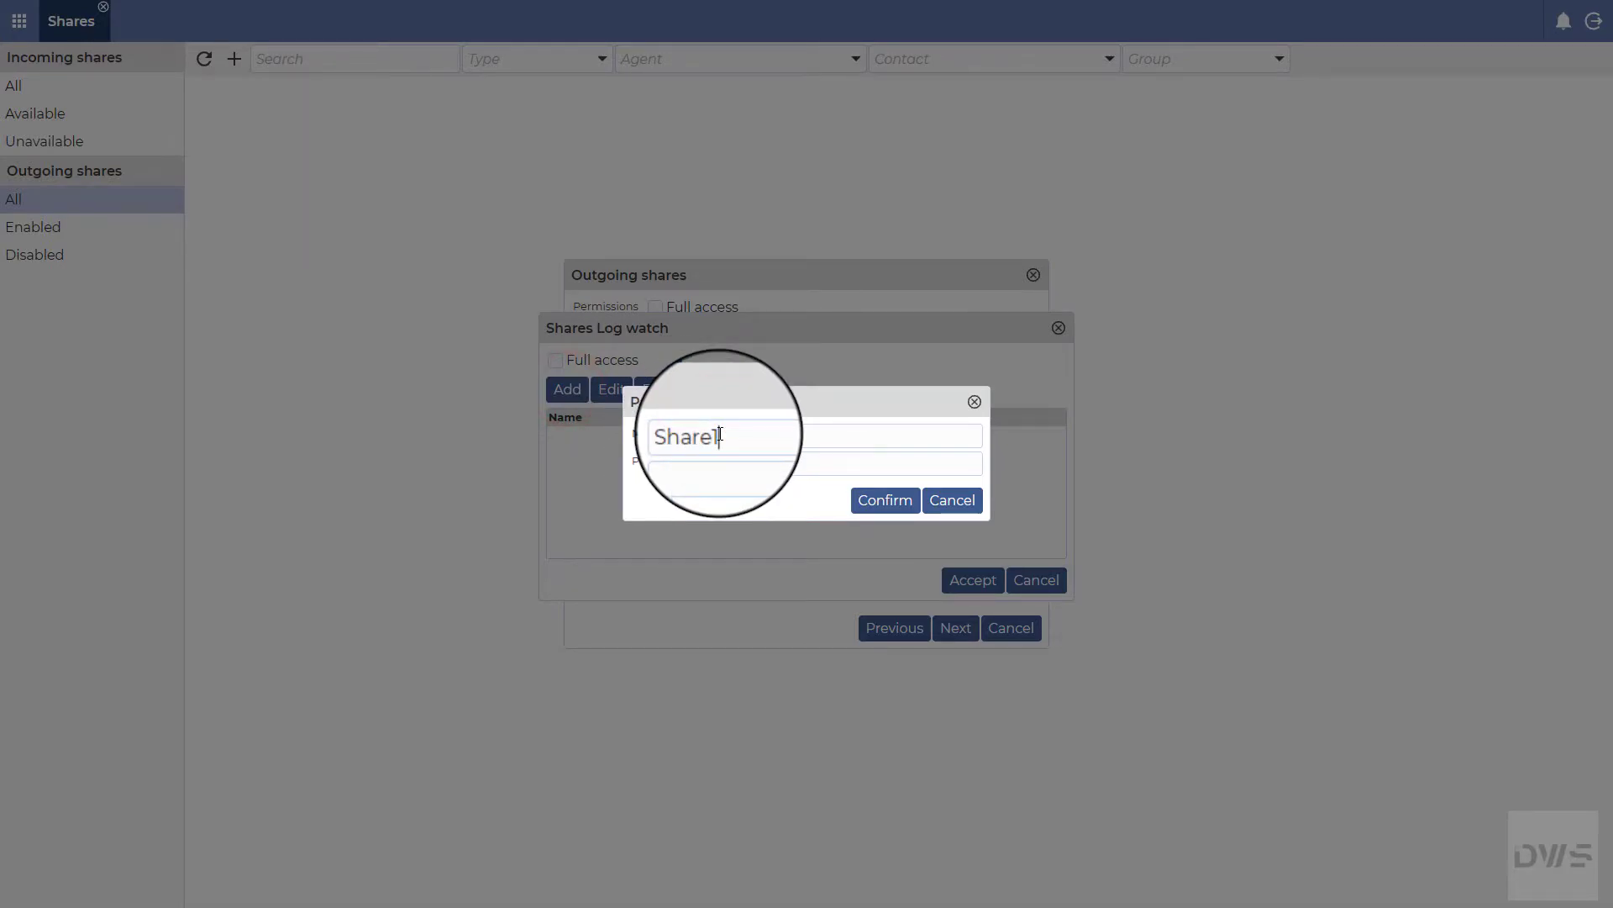
pyautogui.click(664, 465)
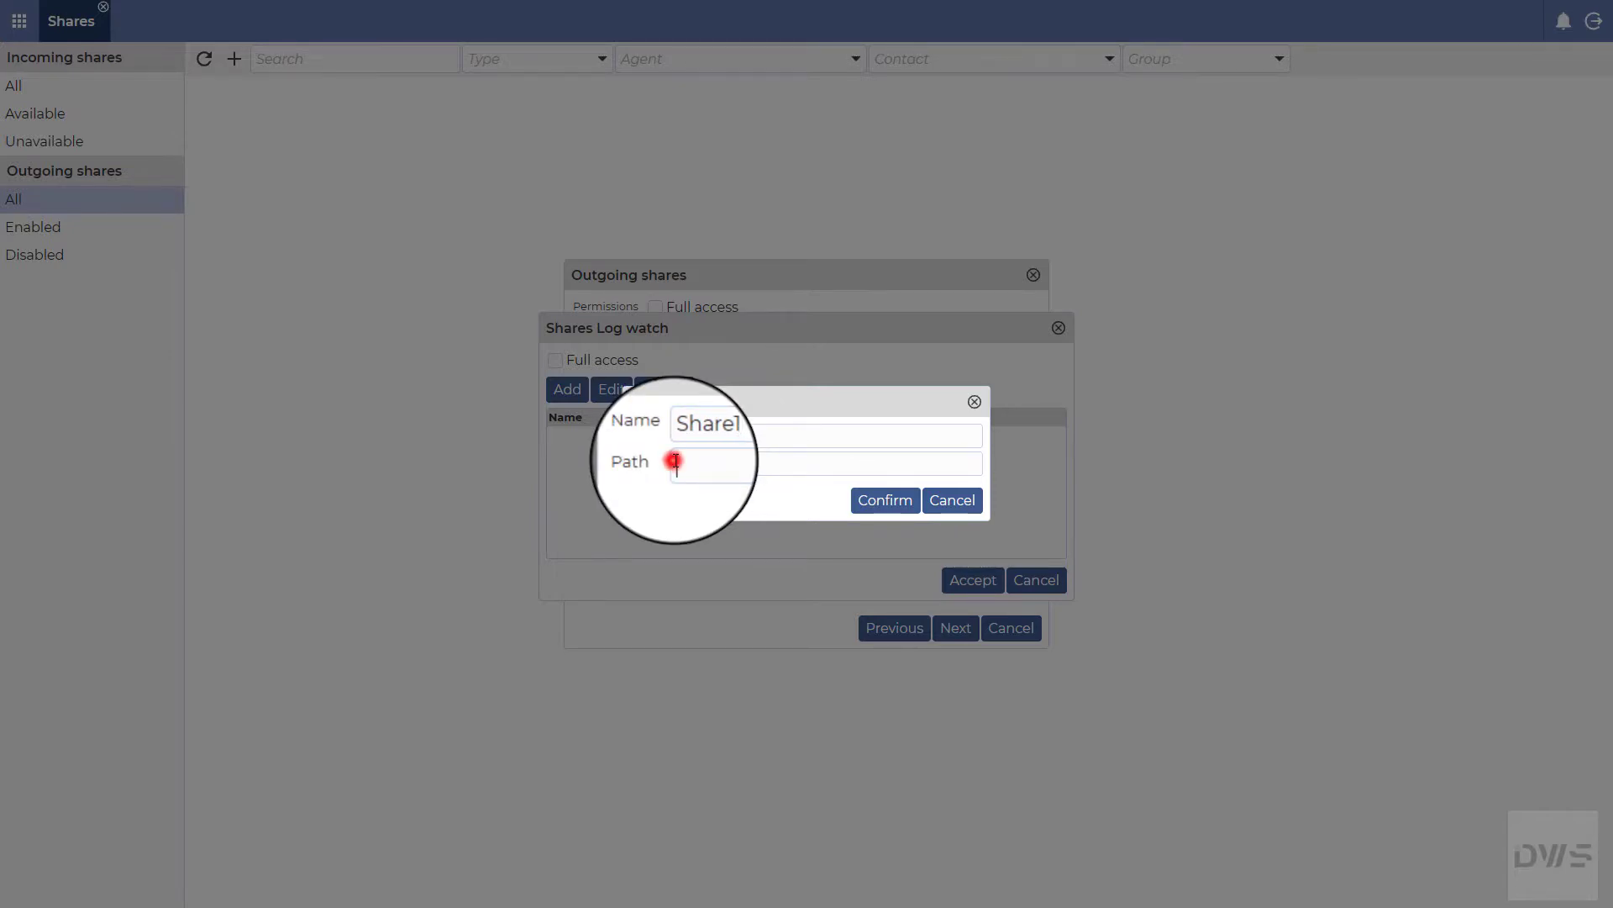
pyautogui.write('c:\\MyDocuments')
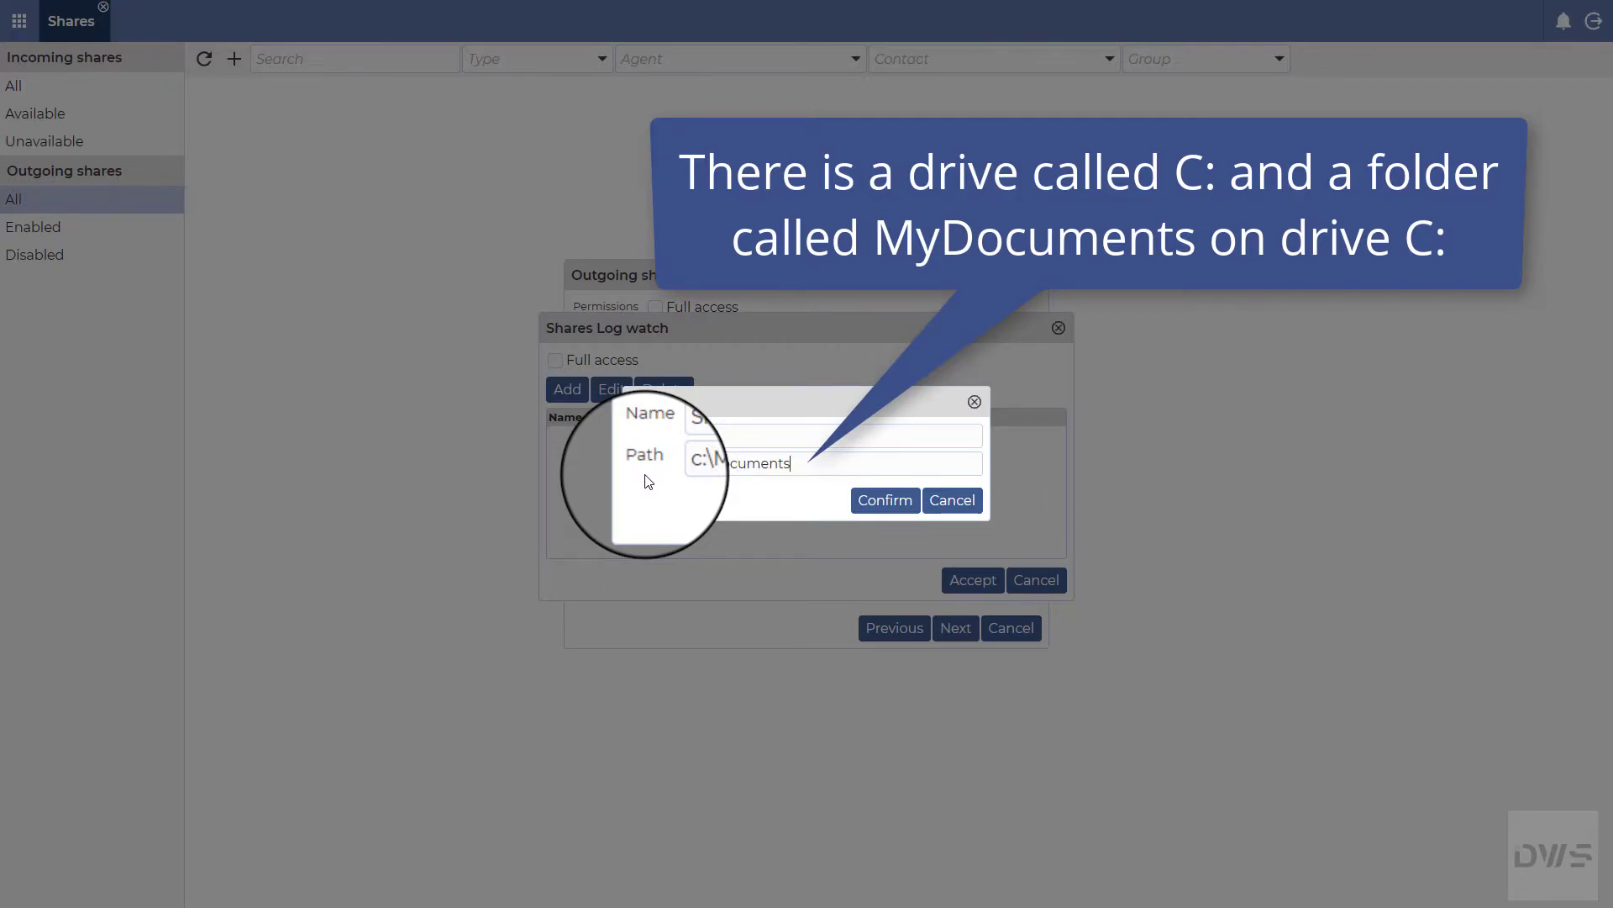
pyautogui.click(885, 508)
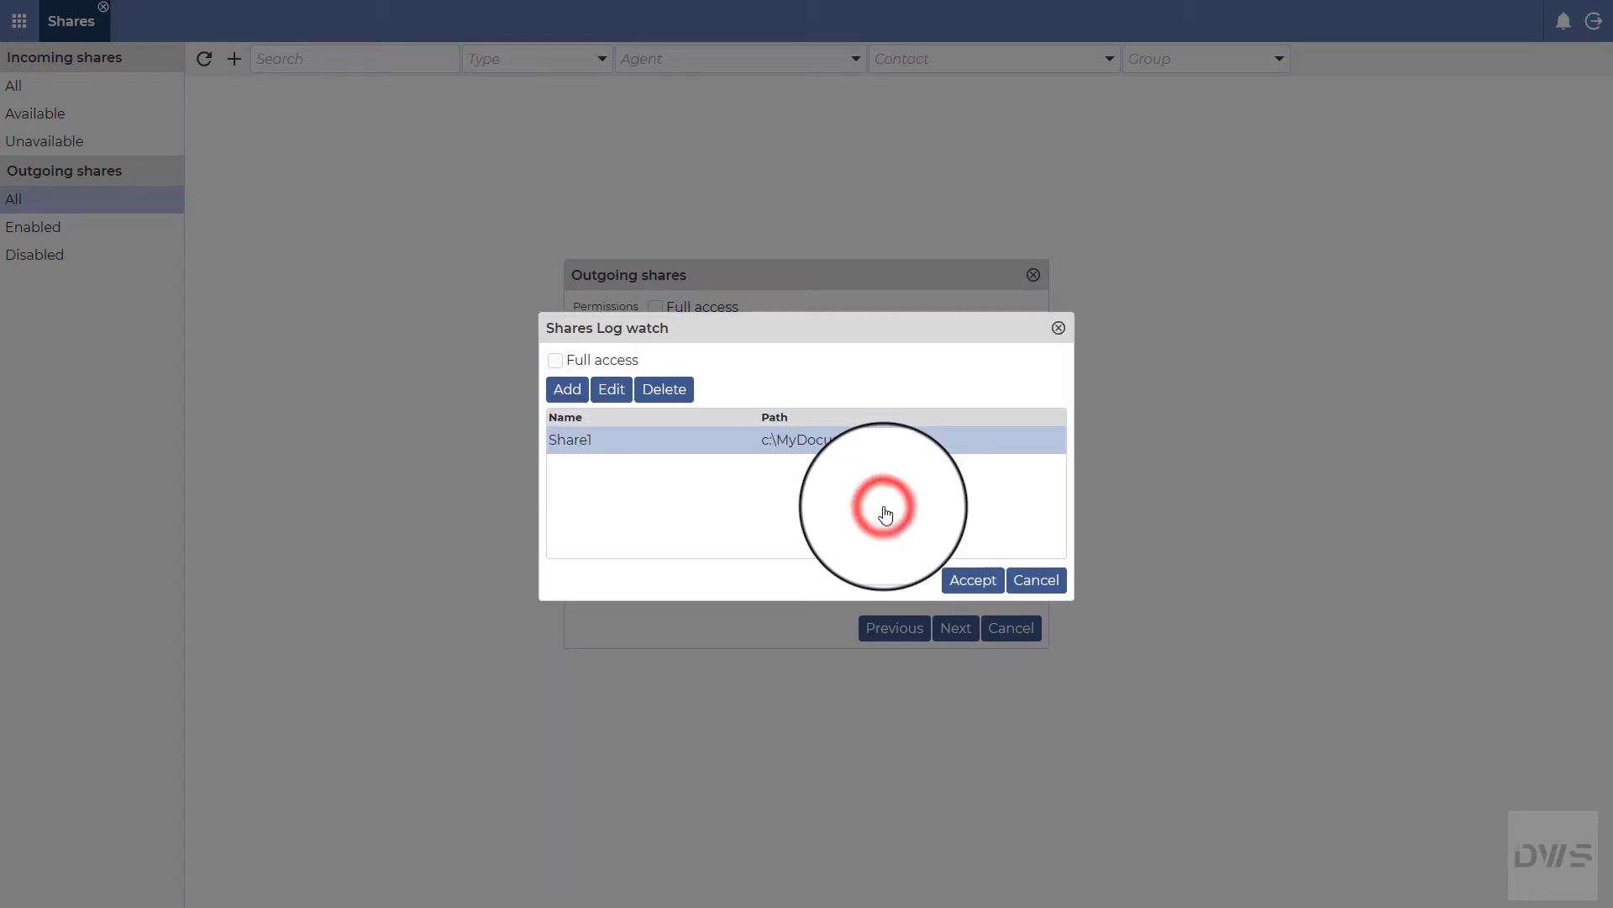
pyautogui.click(973, 579)
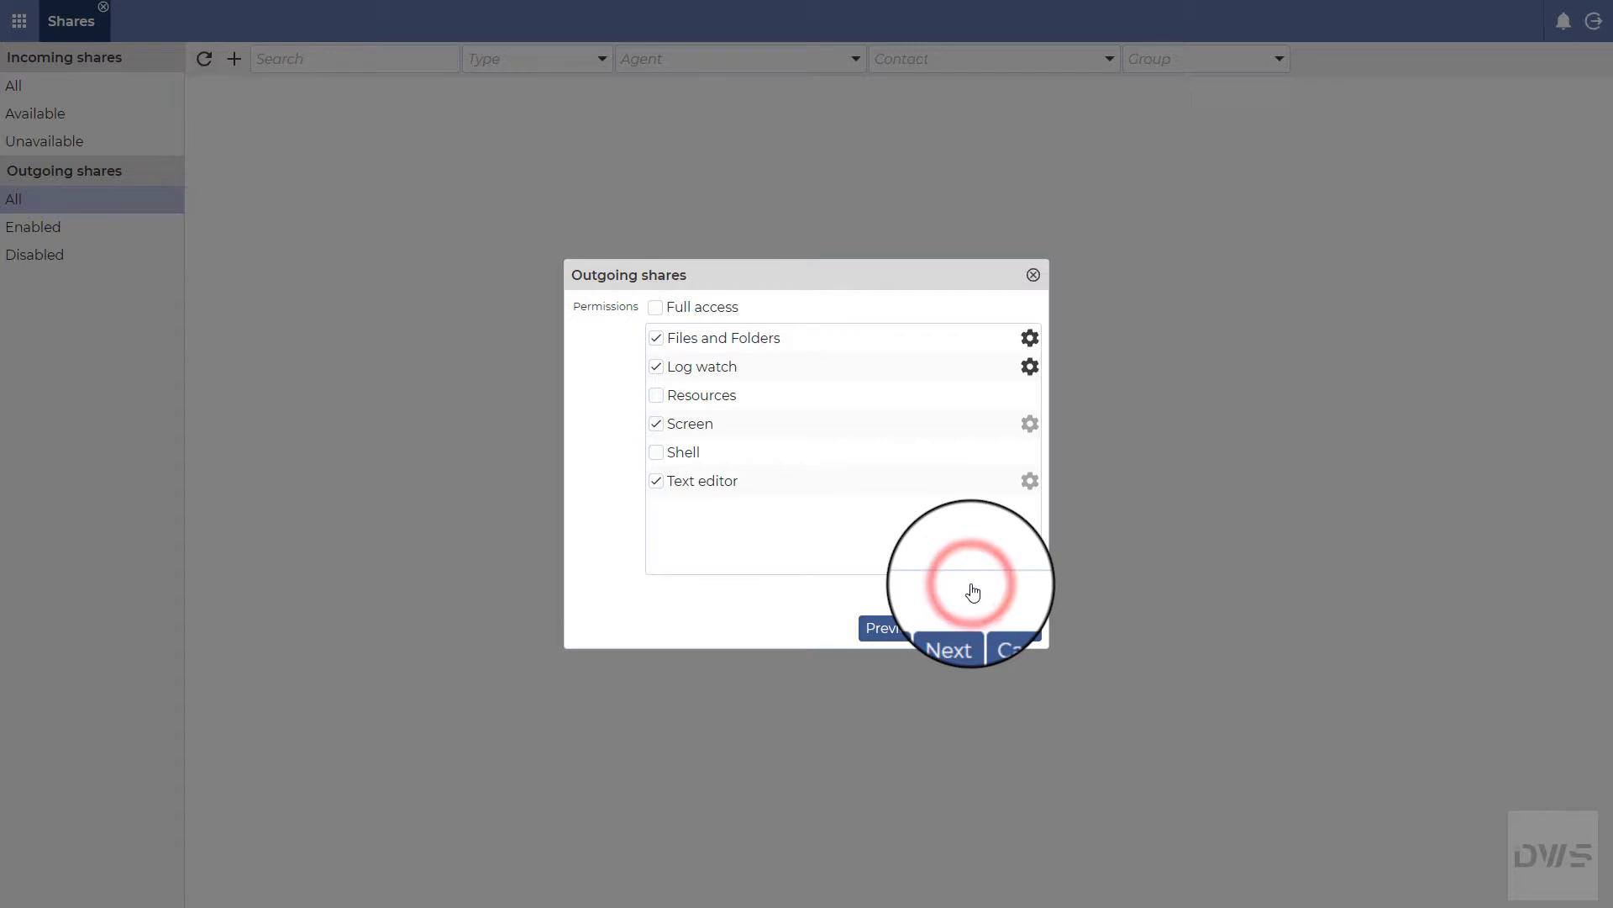
# Step: Set Screen sharing to view-only, with Full access, mouse/keyboard and audio all unchecked
pyautogui.click(1030, 425)
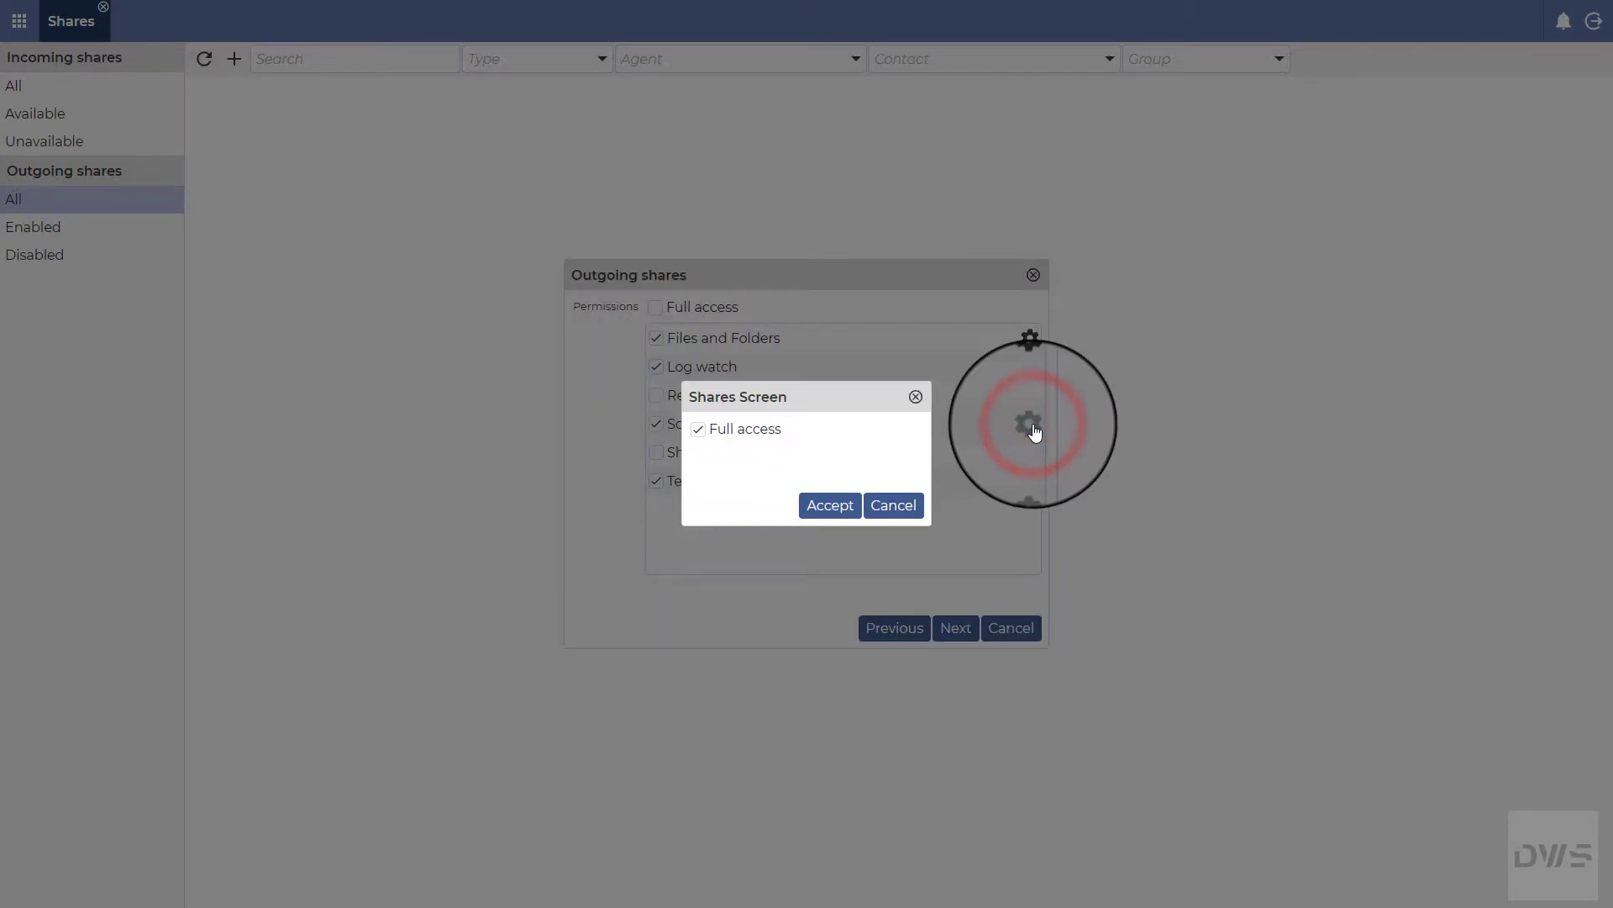
pyautogui.click(697, 432)
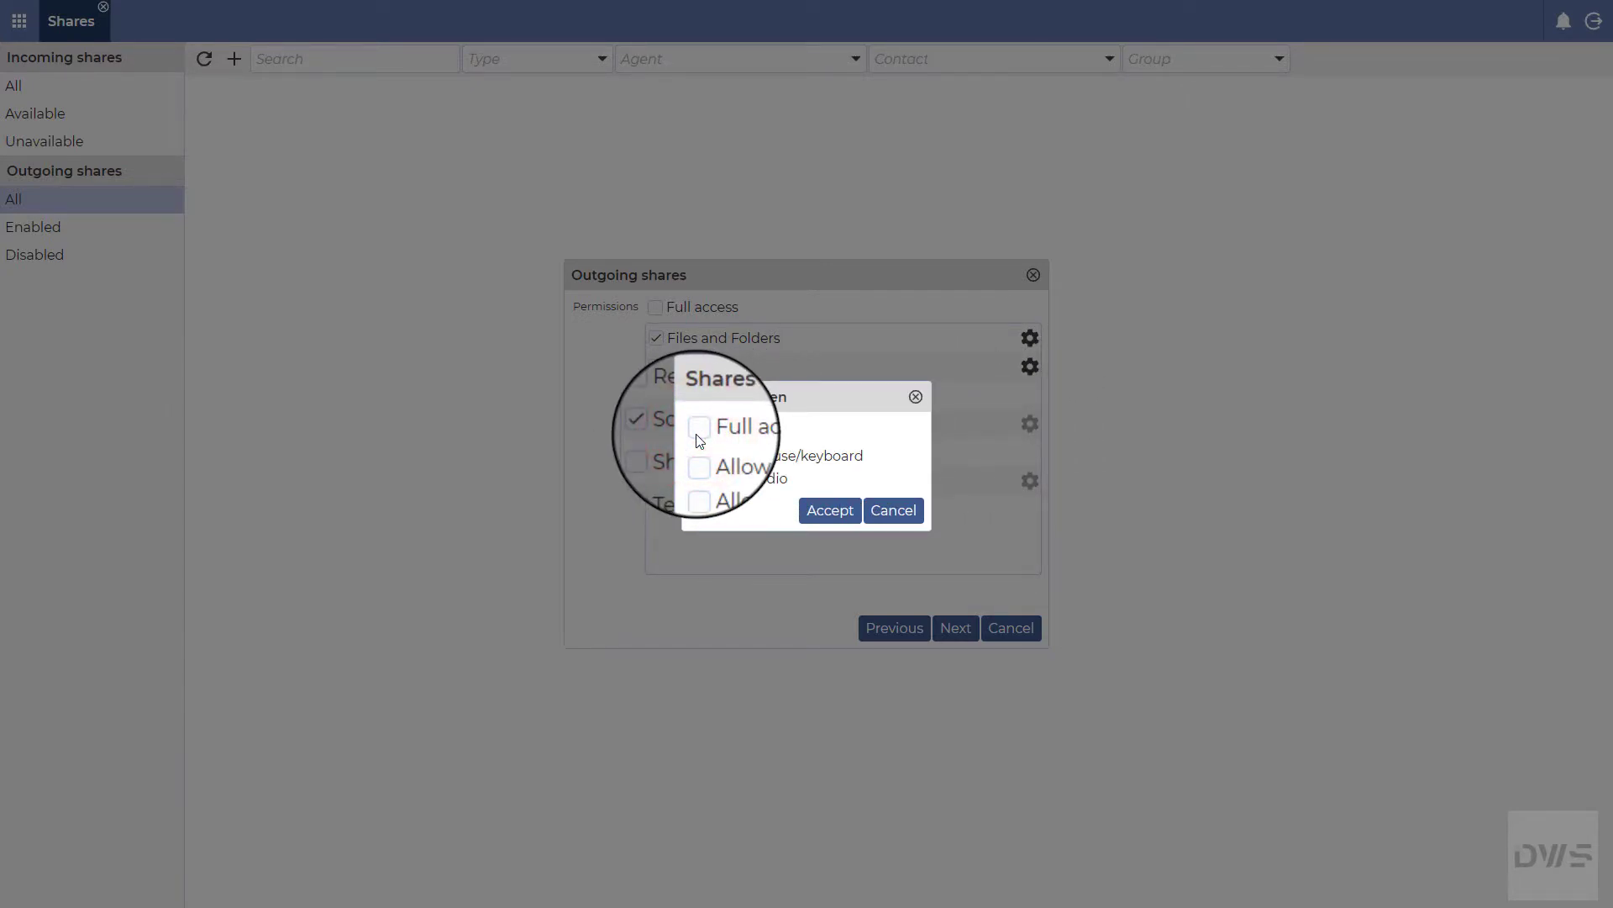
pyautogui.click(697, 455)
pyautogui.click(699, 475)
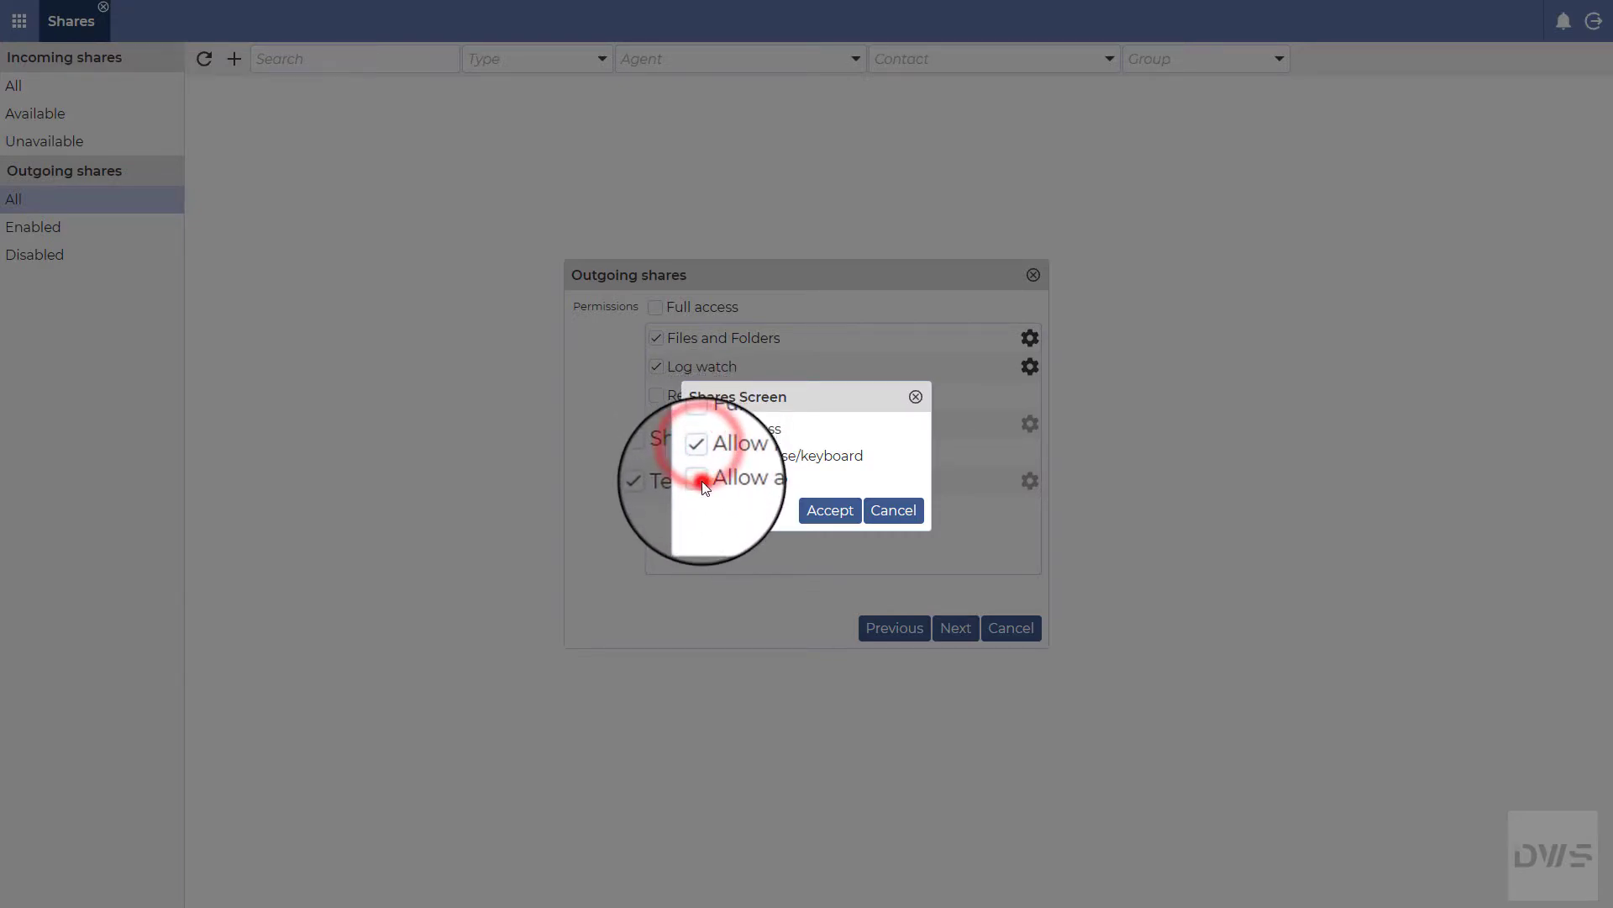
pyautogui.click(699, 457)
pyautogui.click(699, 480)
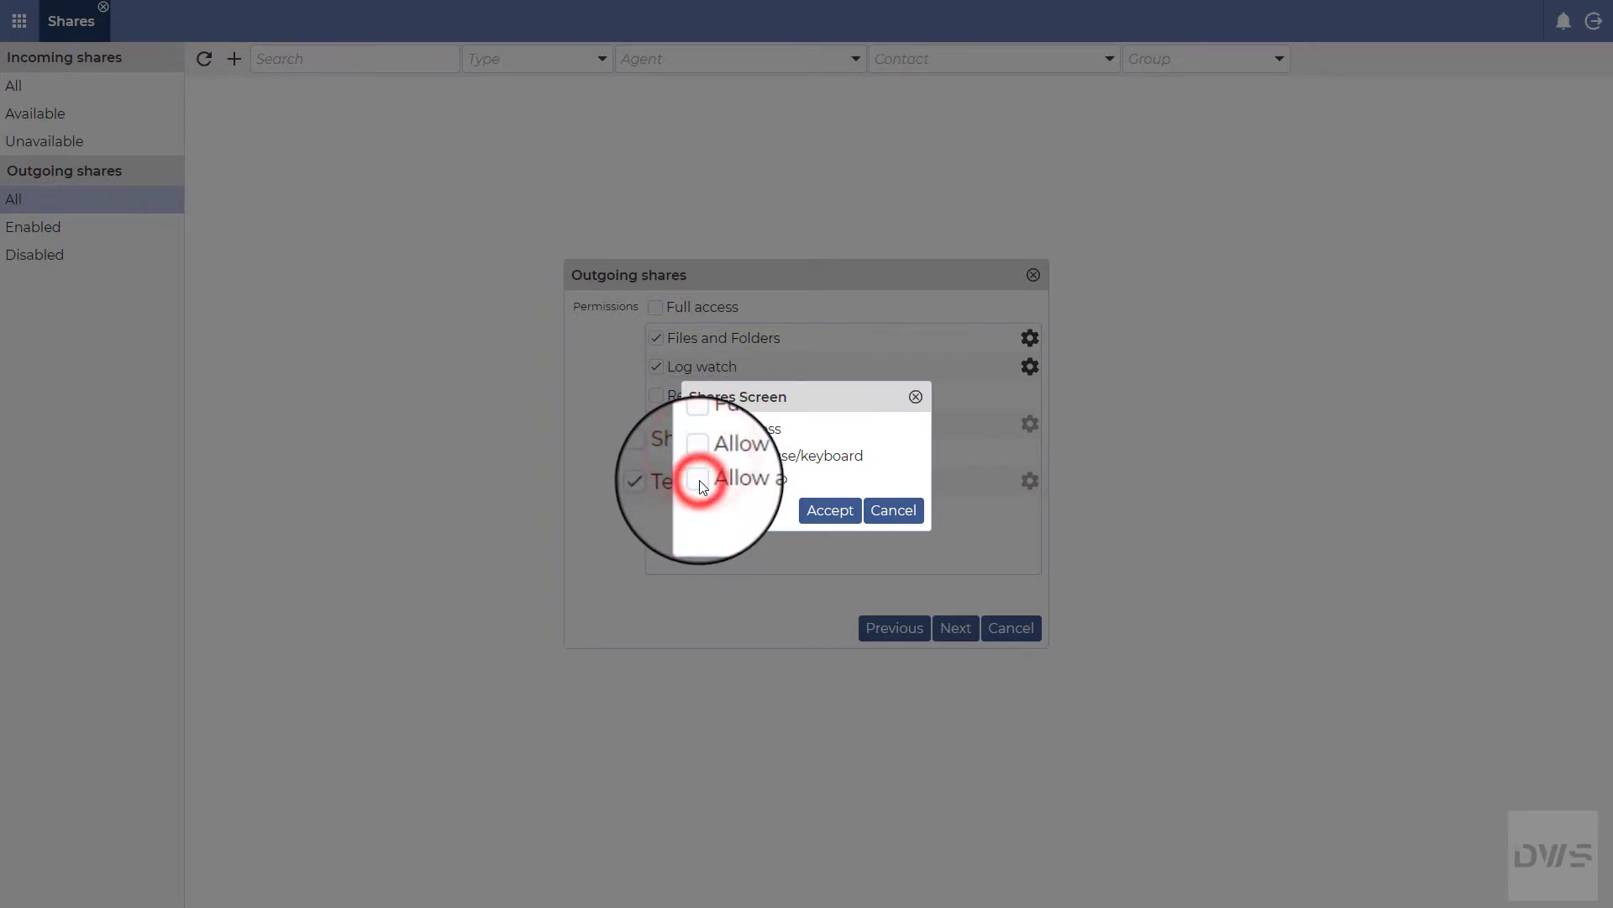
pyautogui.click(829, 510)
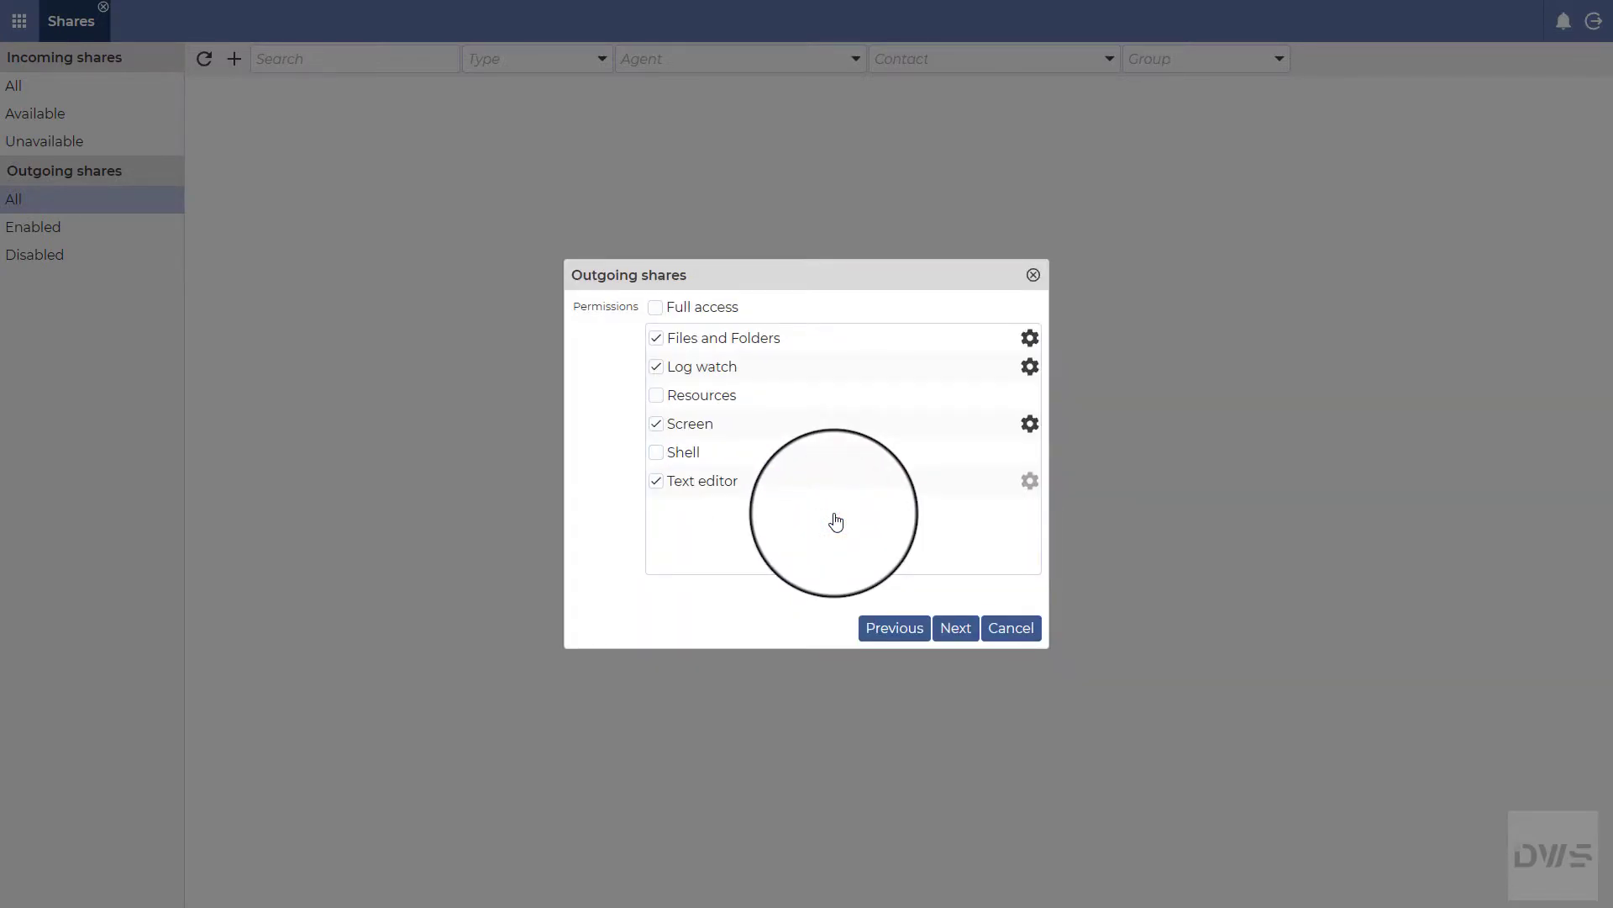
# Step: Restrict the Text editor to a Share1 path at C:\MyDocuments and accept
pyautogui.click(1030, 481)
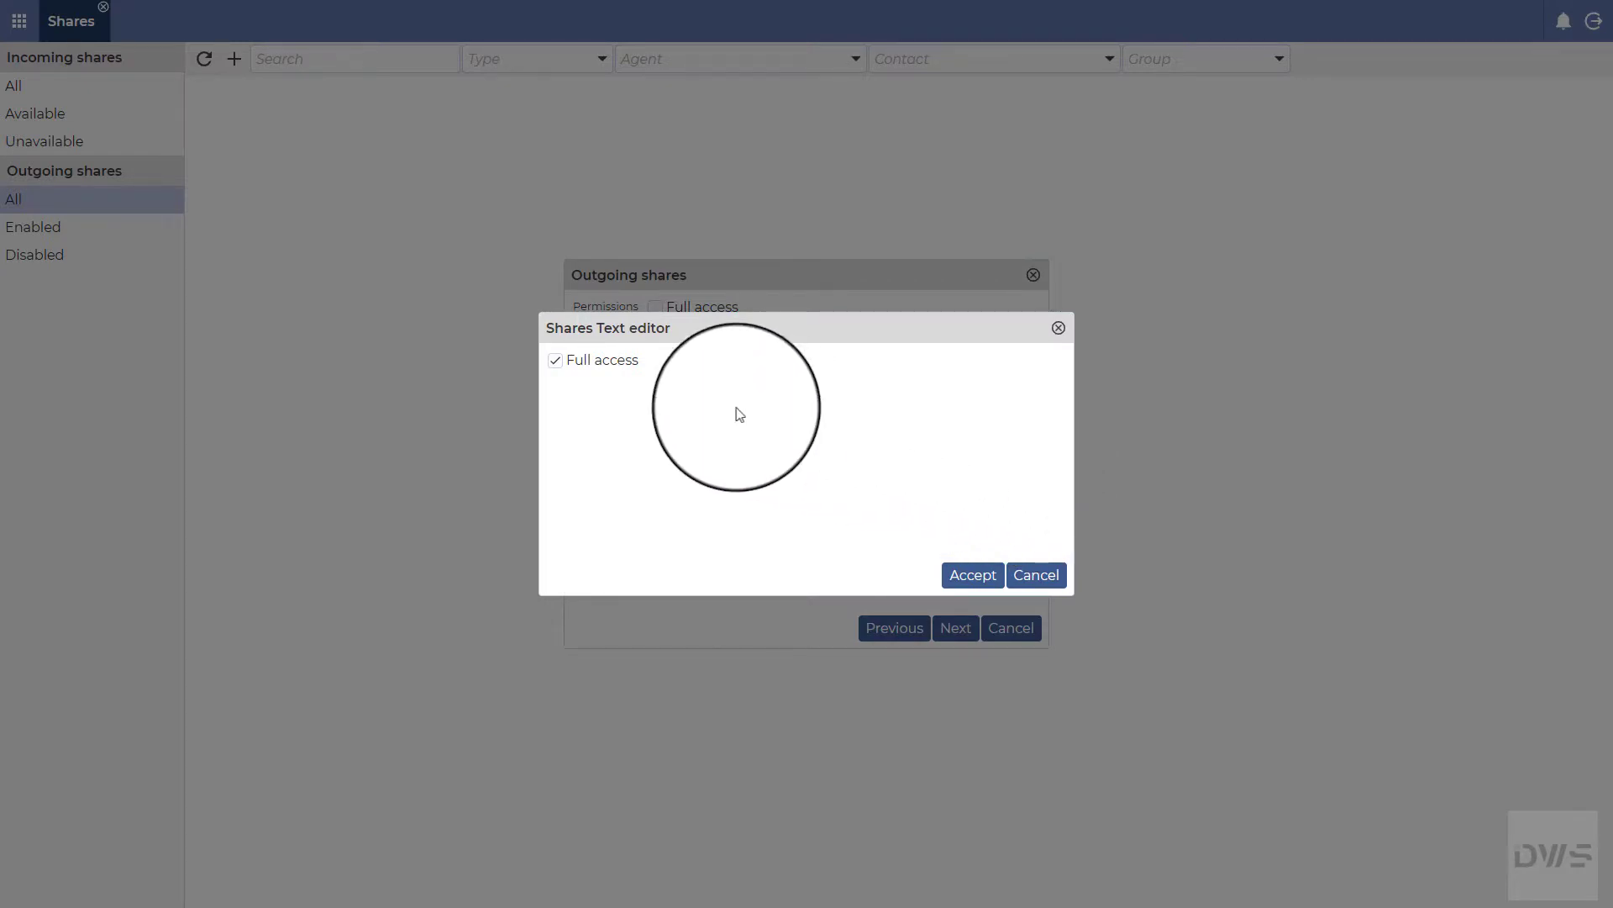
pyautogui.click(556, 360)
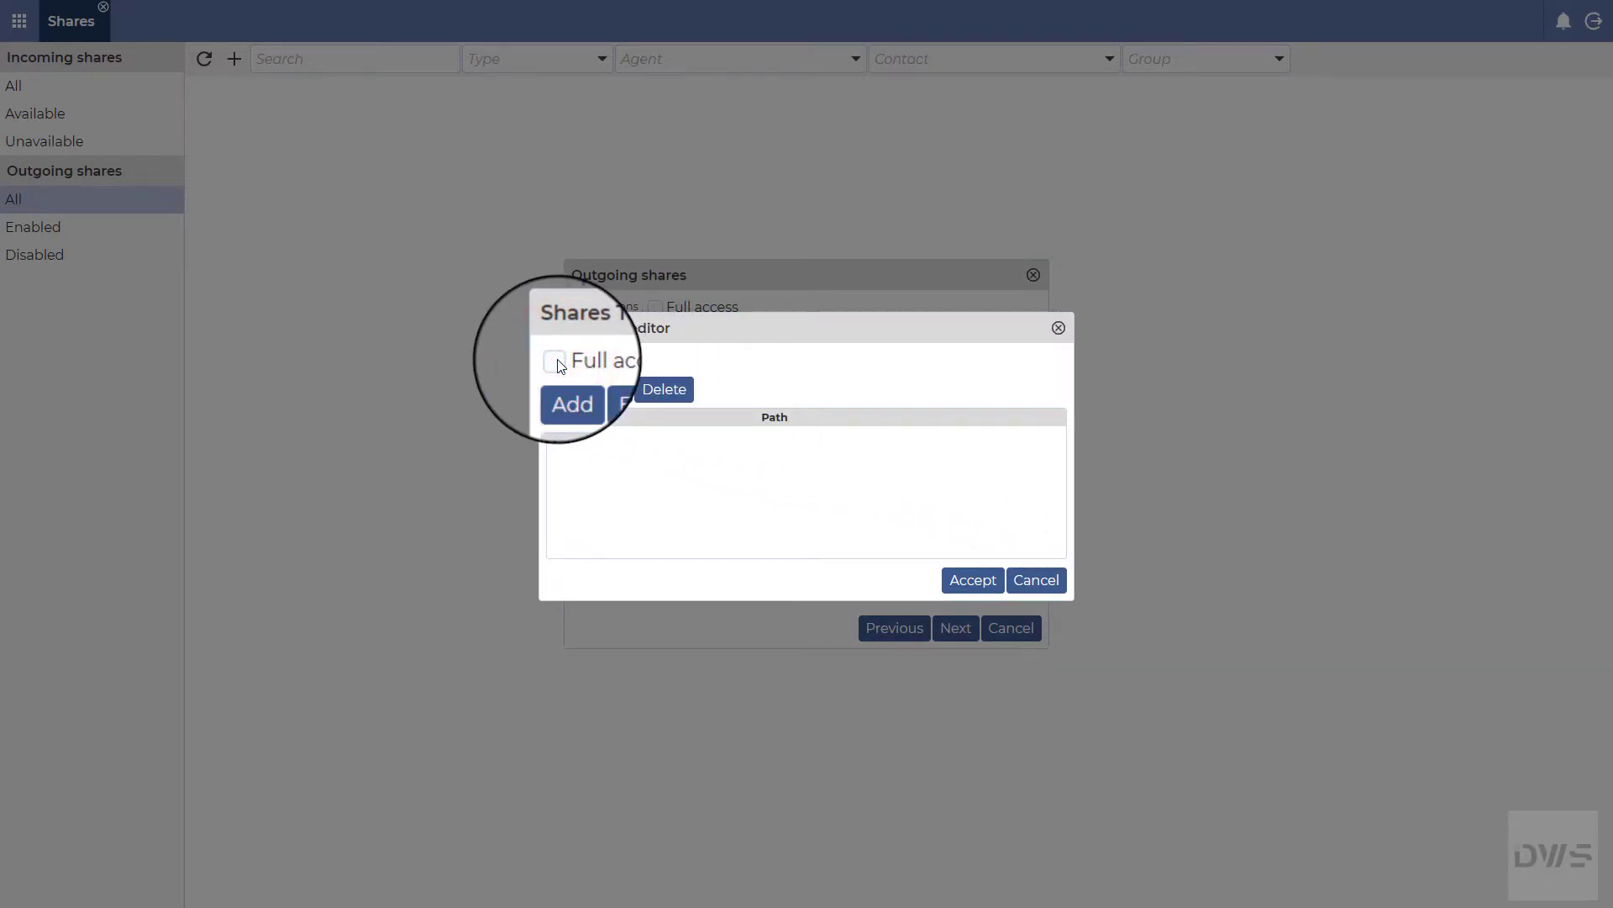
pyautogui.click(563, 395)
pyautogui.click(730, 438)
pyautogui.write('Share1')
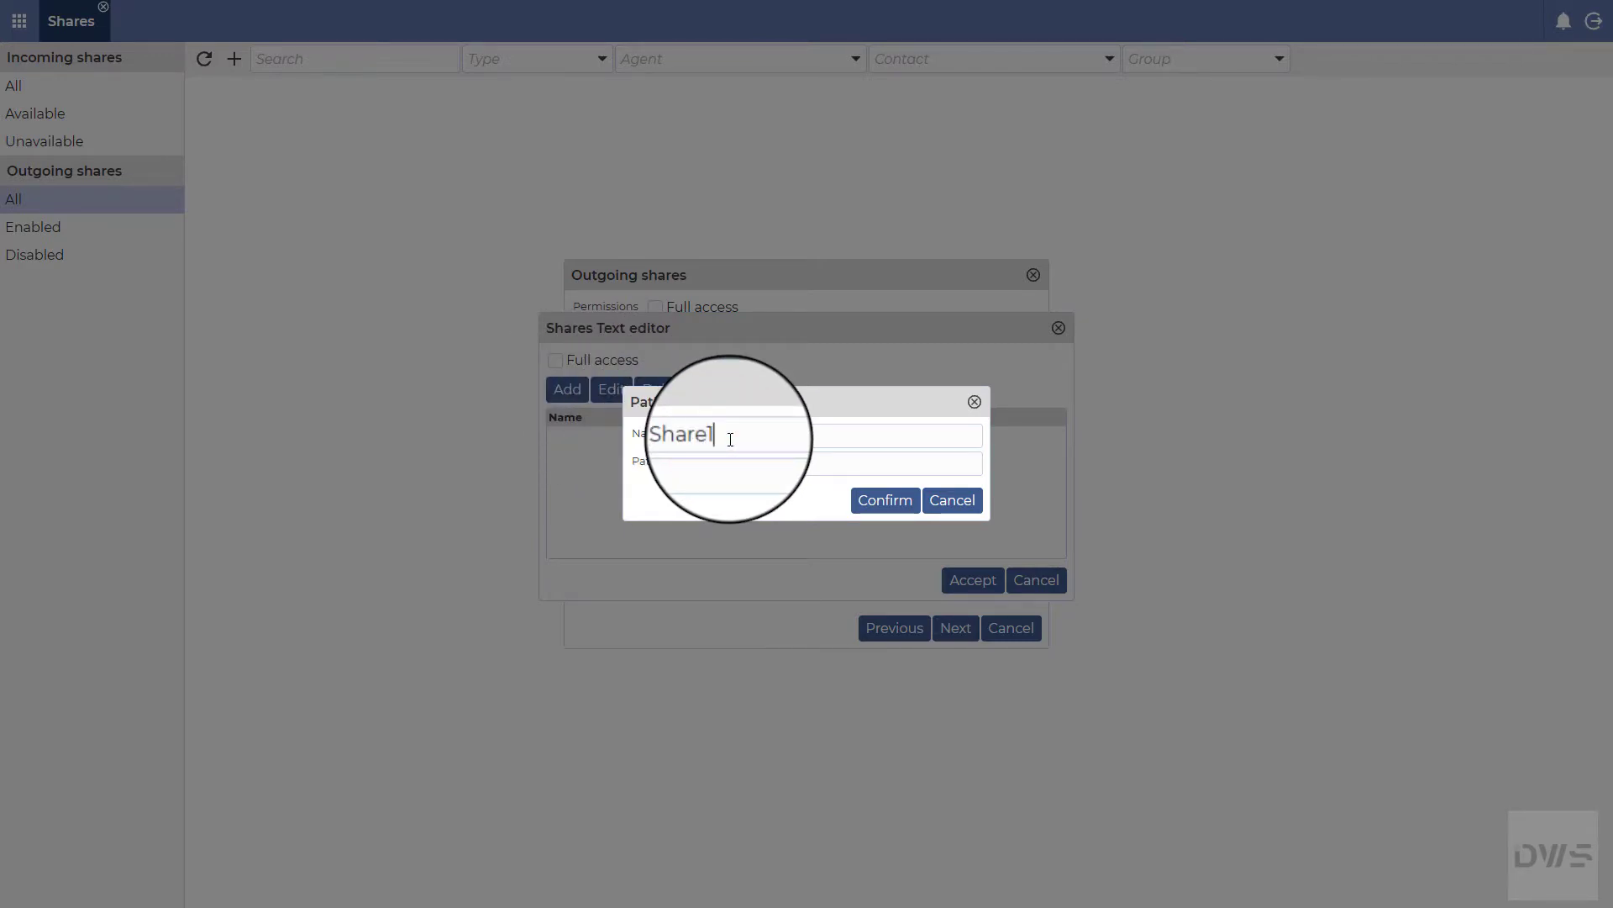
pyautogui.click(687, 463)
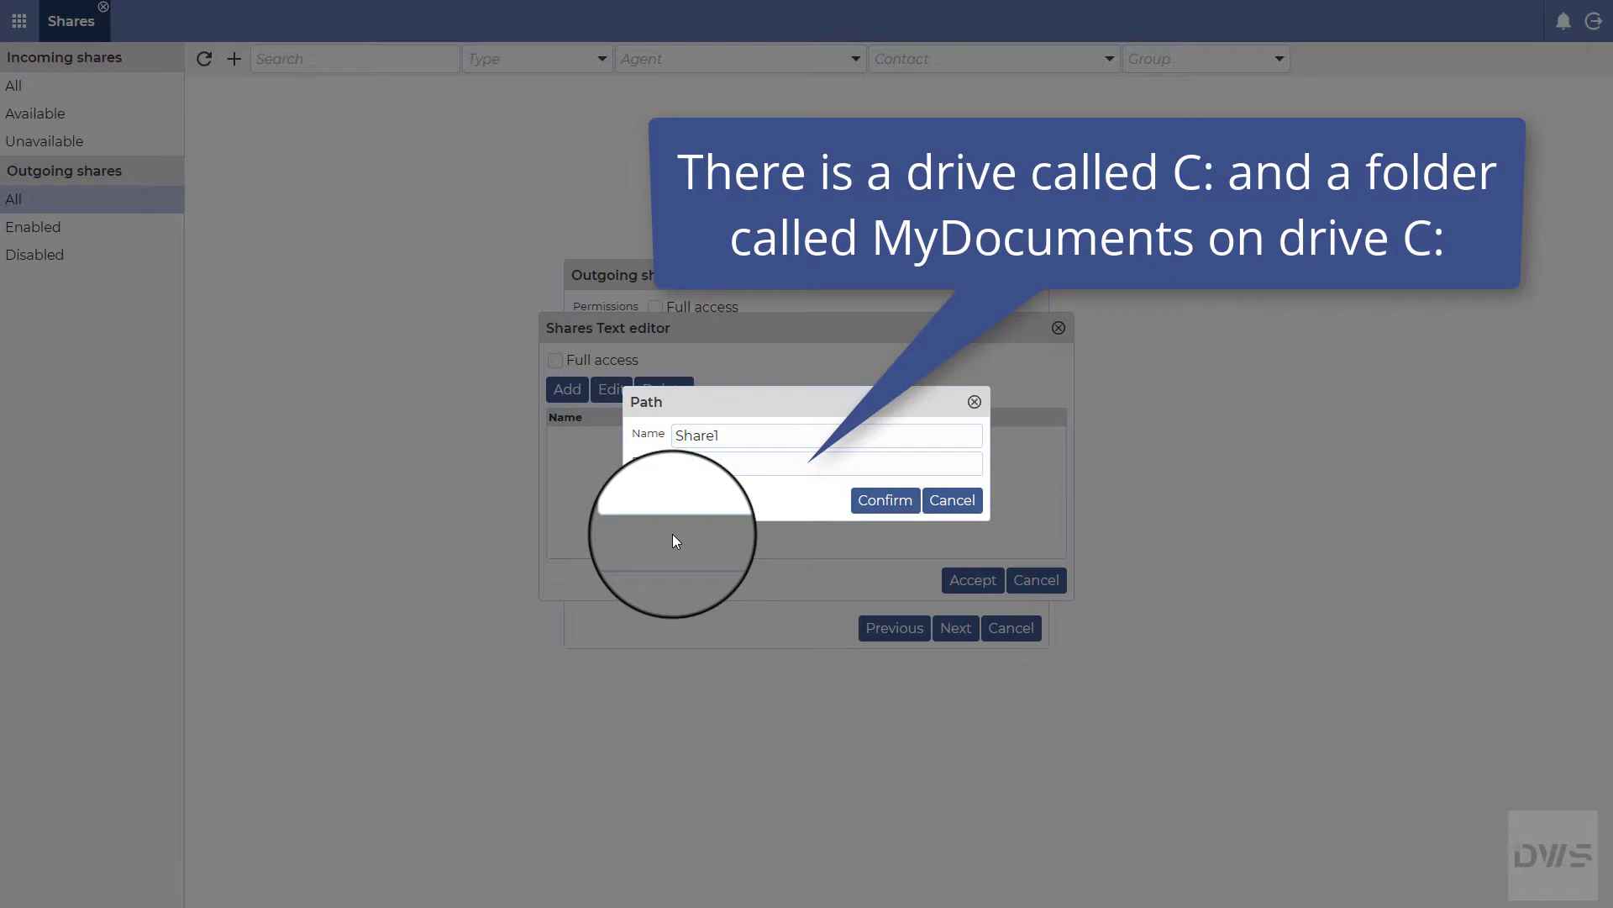
pyautogui.write('Documents')
pyautogui.click(879, 500)
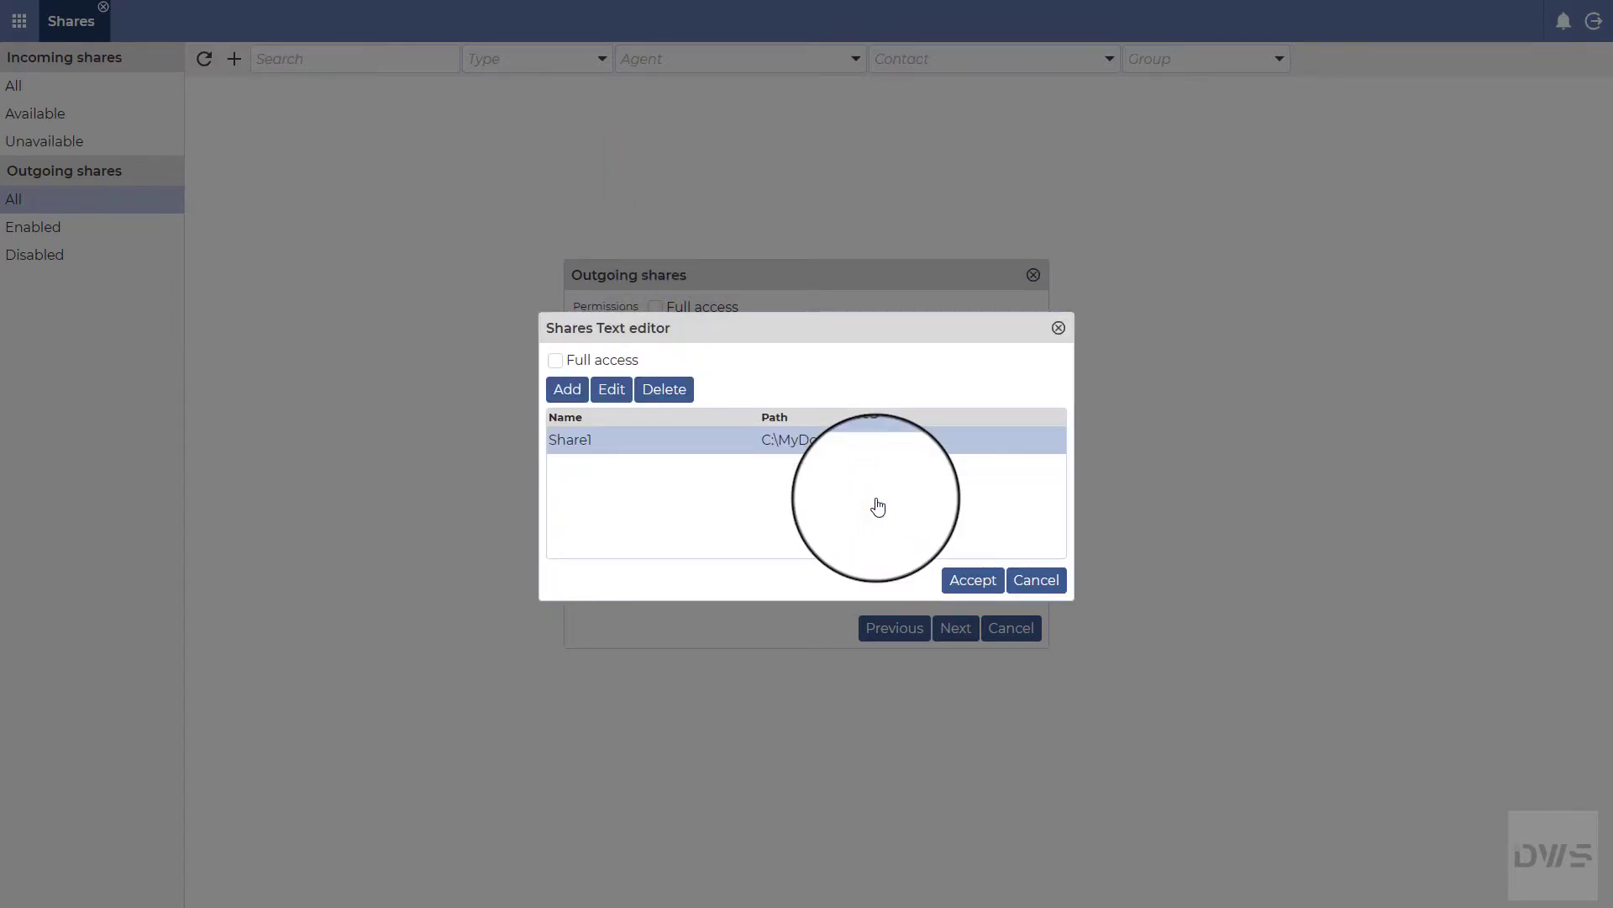
pyautogui.click(980, 588)
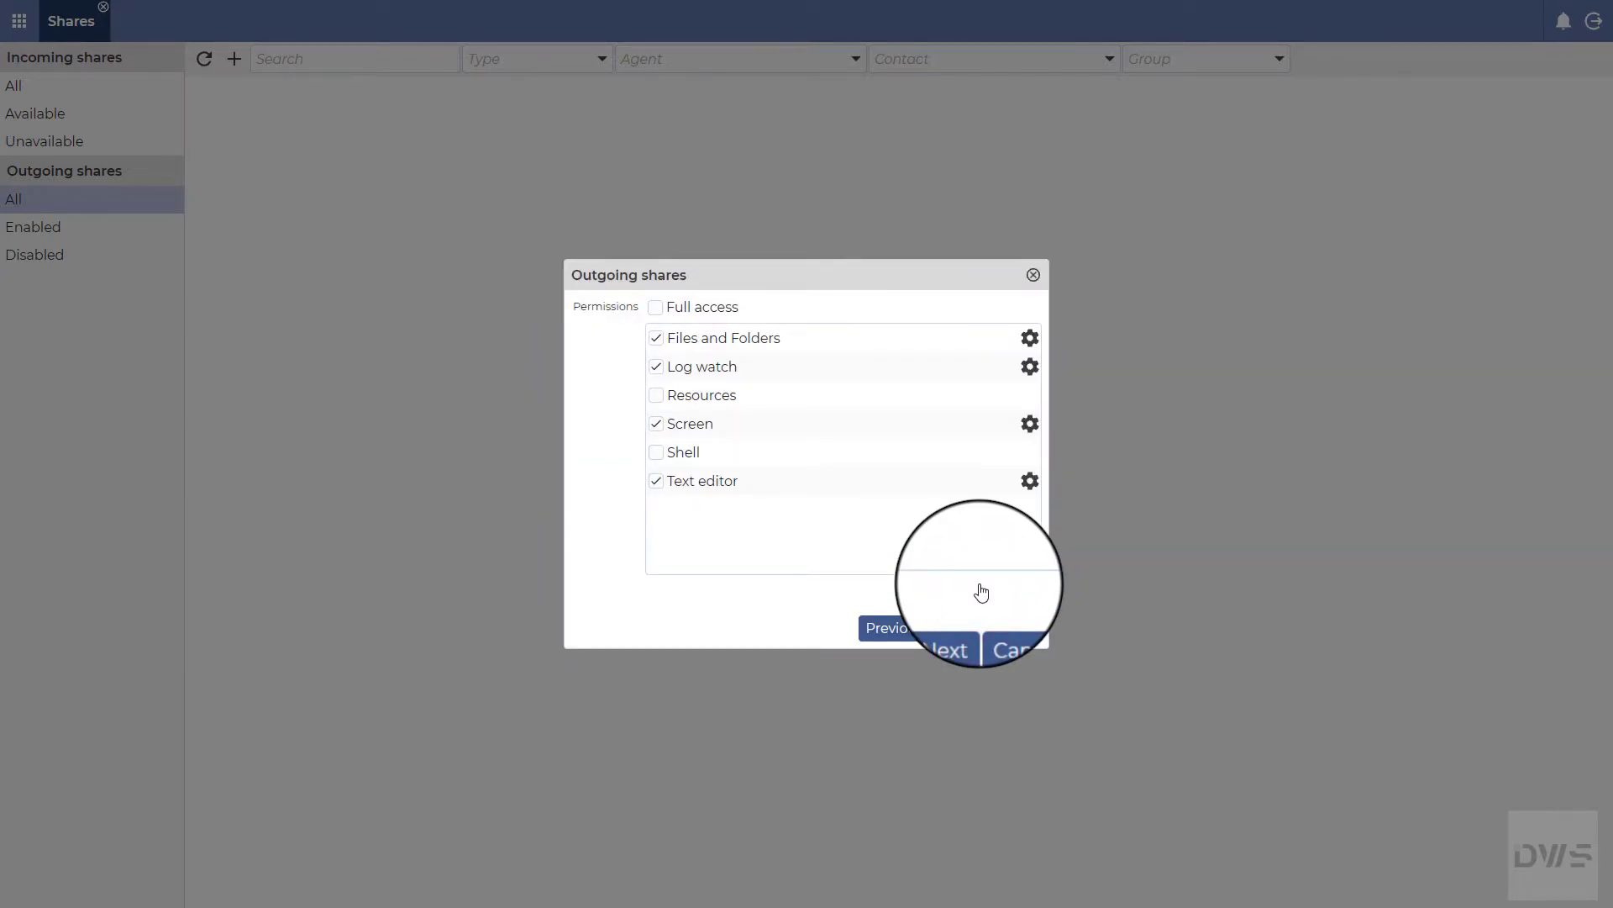
# Step: On the Access step, enable Contacts and add one contact of type Contact
pyautogui.click(958, 637)
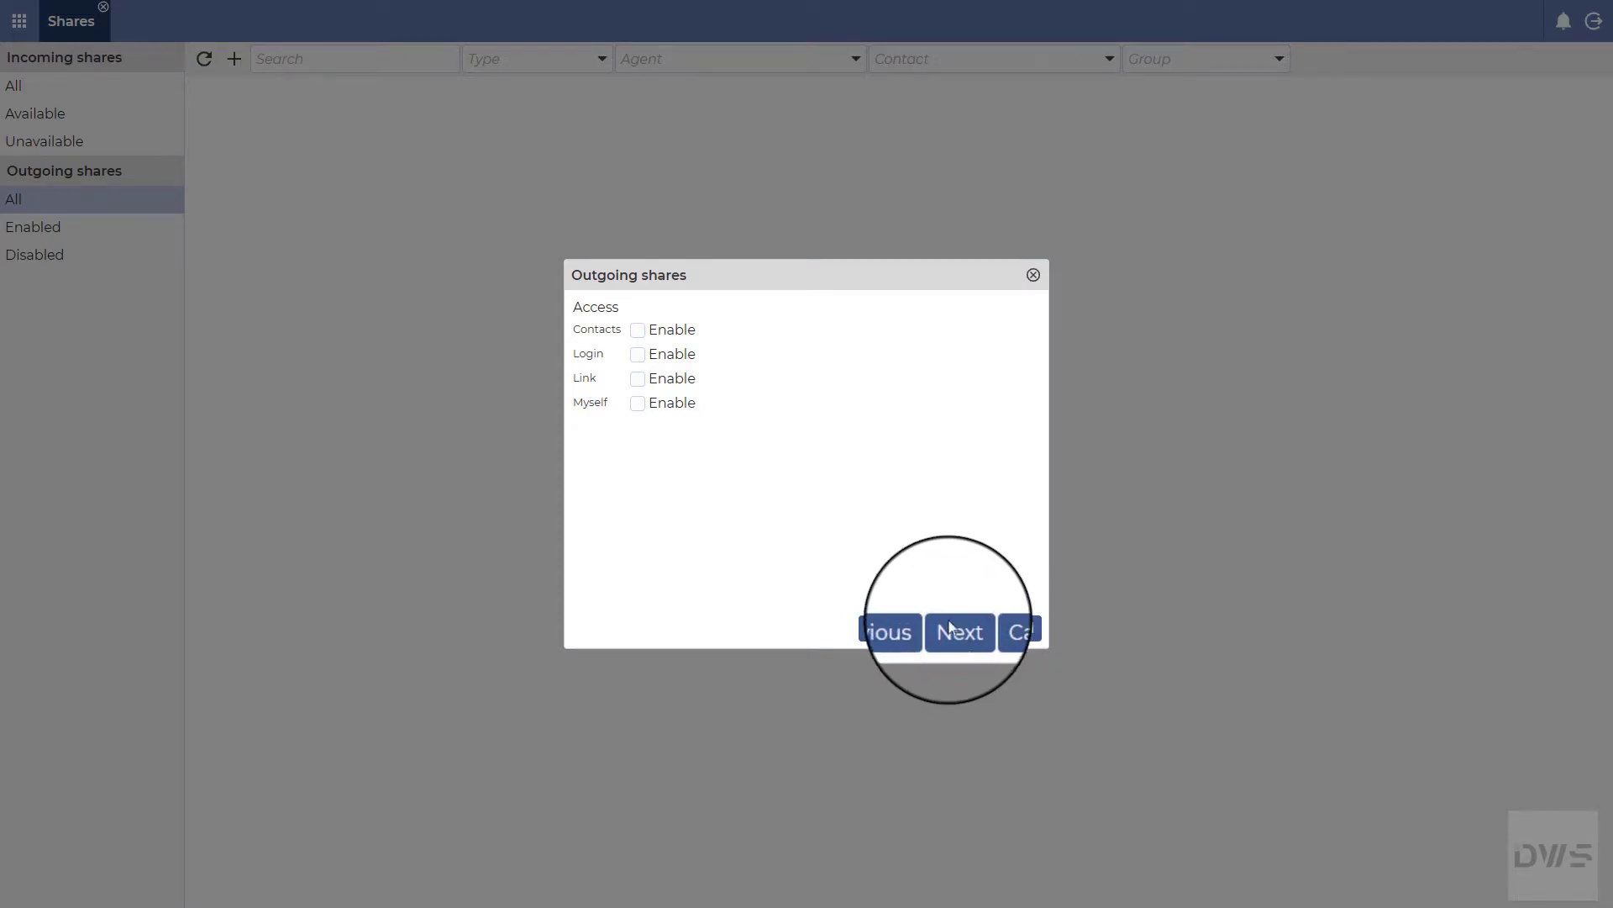
pyautogui.click(642, 334)
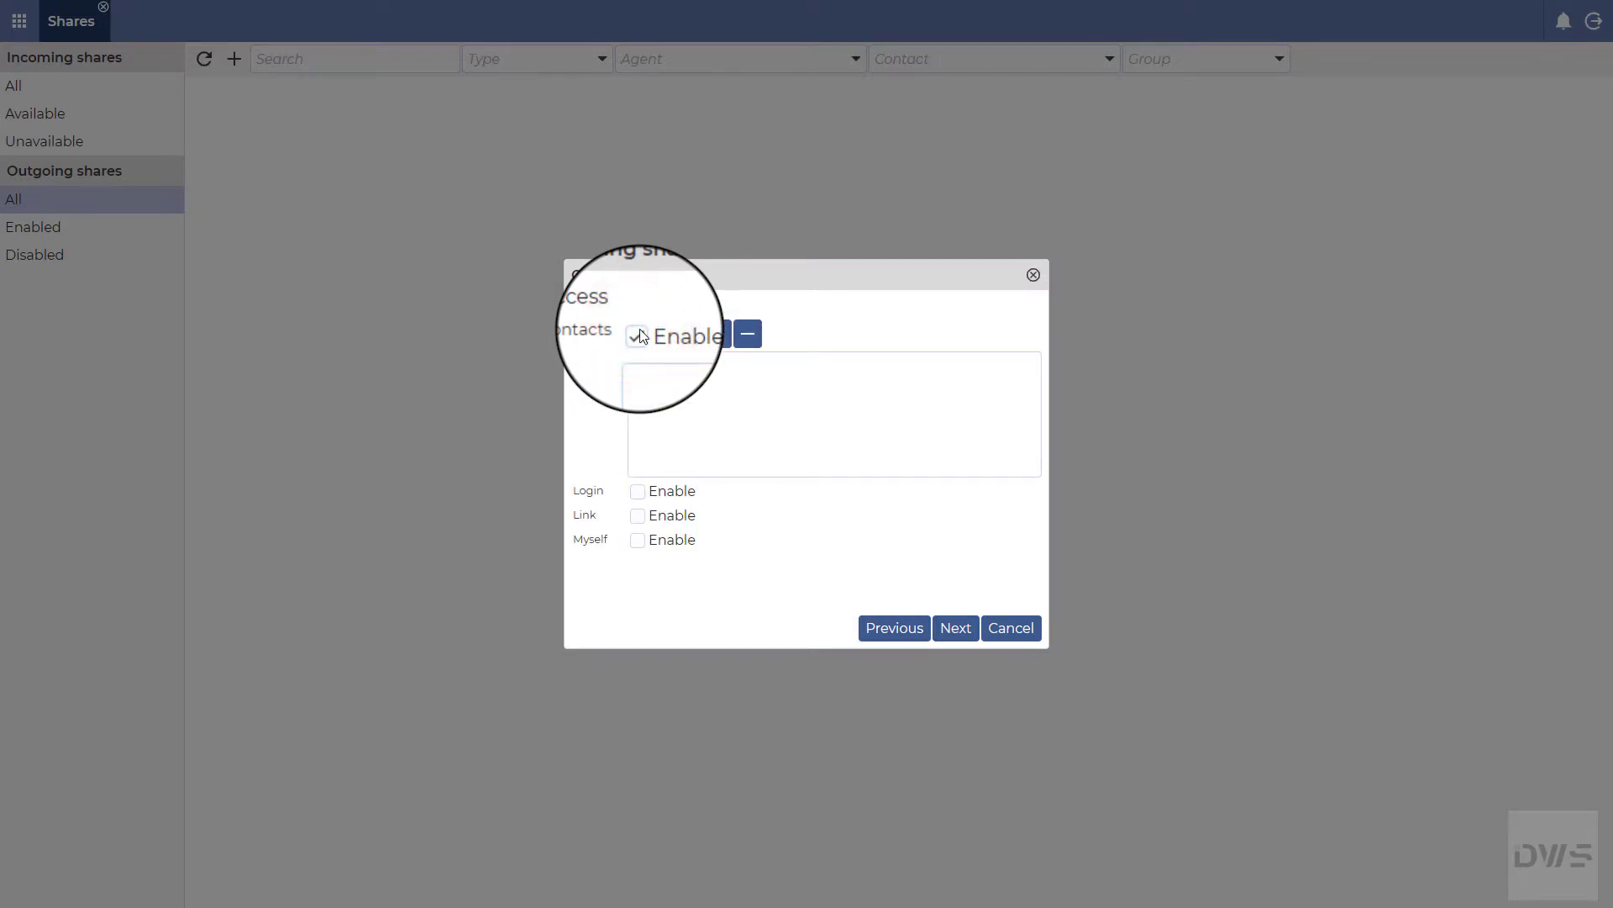
pyautogui.click(716, 338)
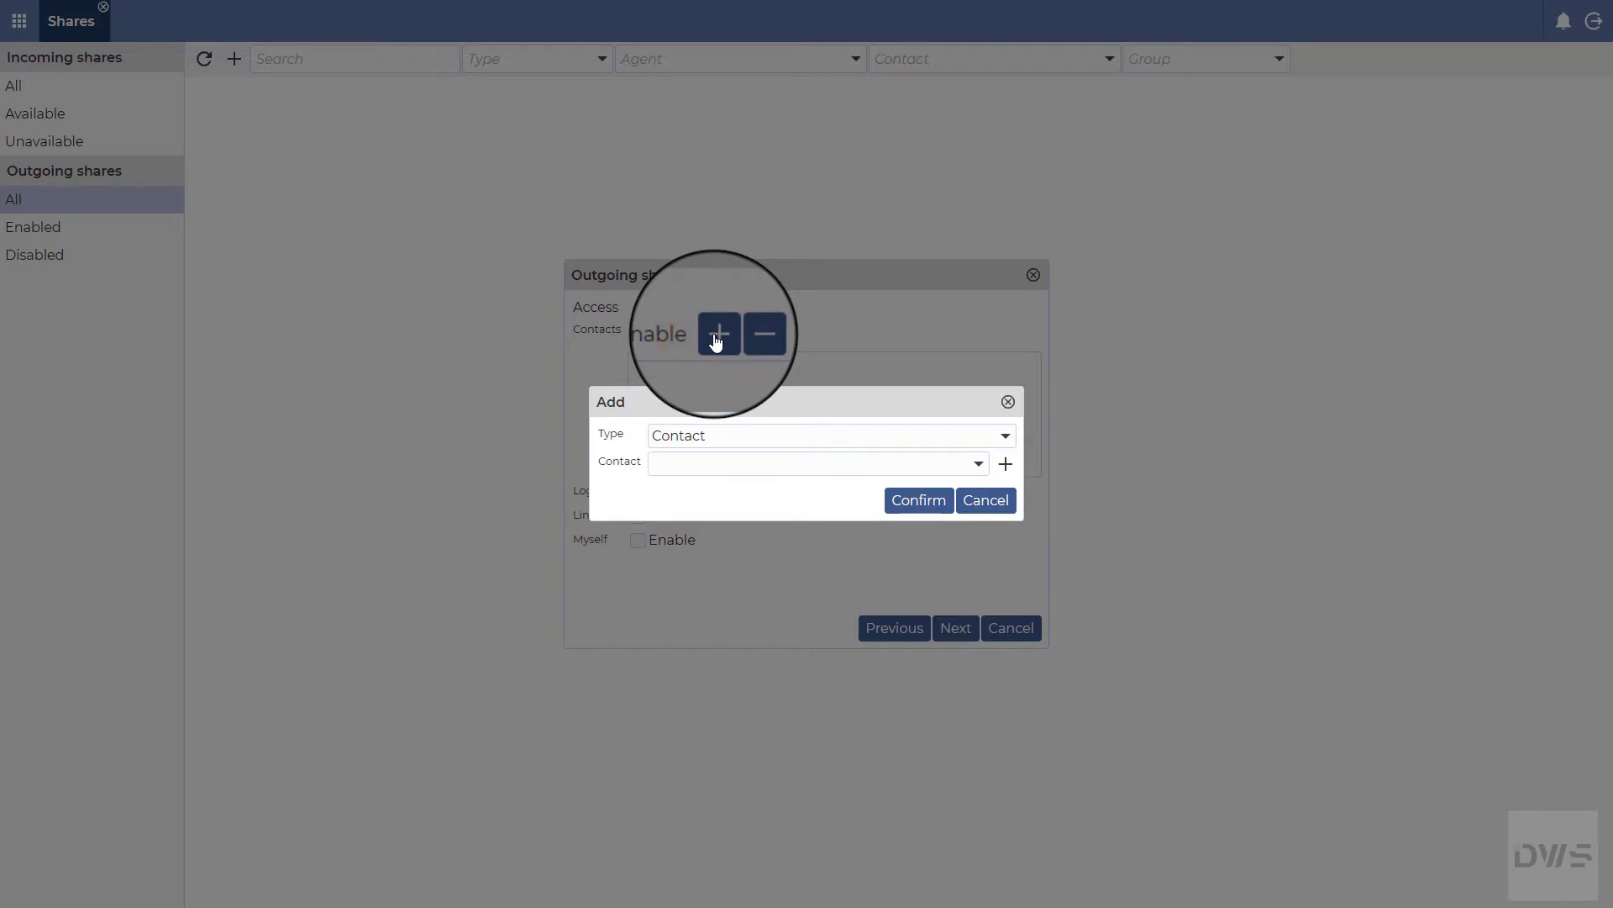
pyautogui.click(1005, 437)
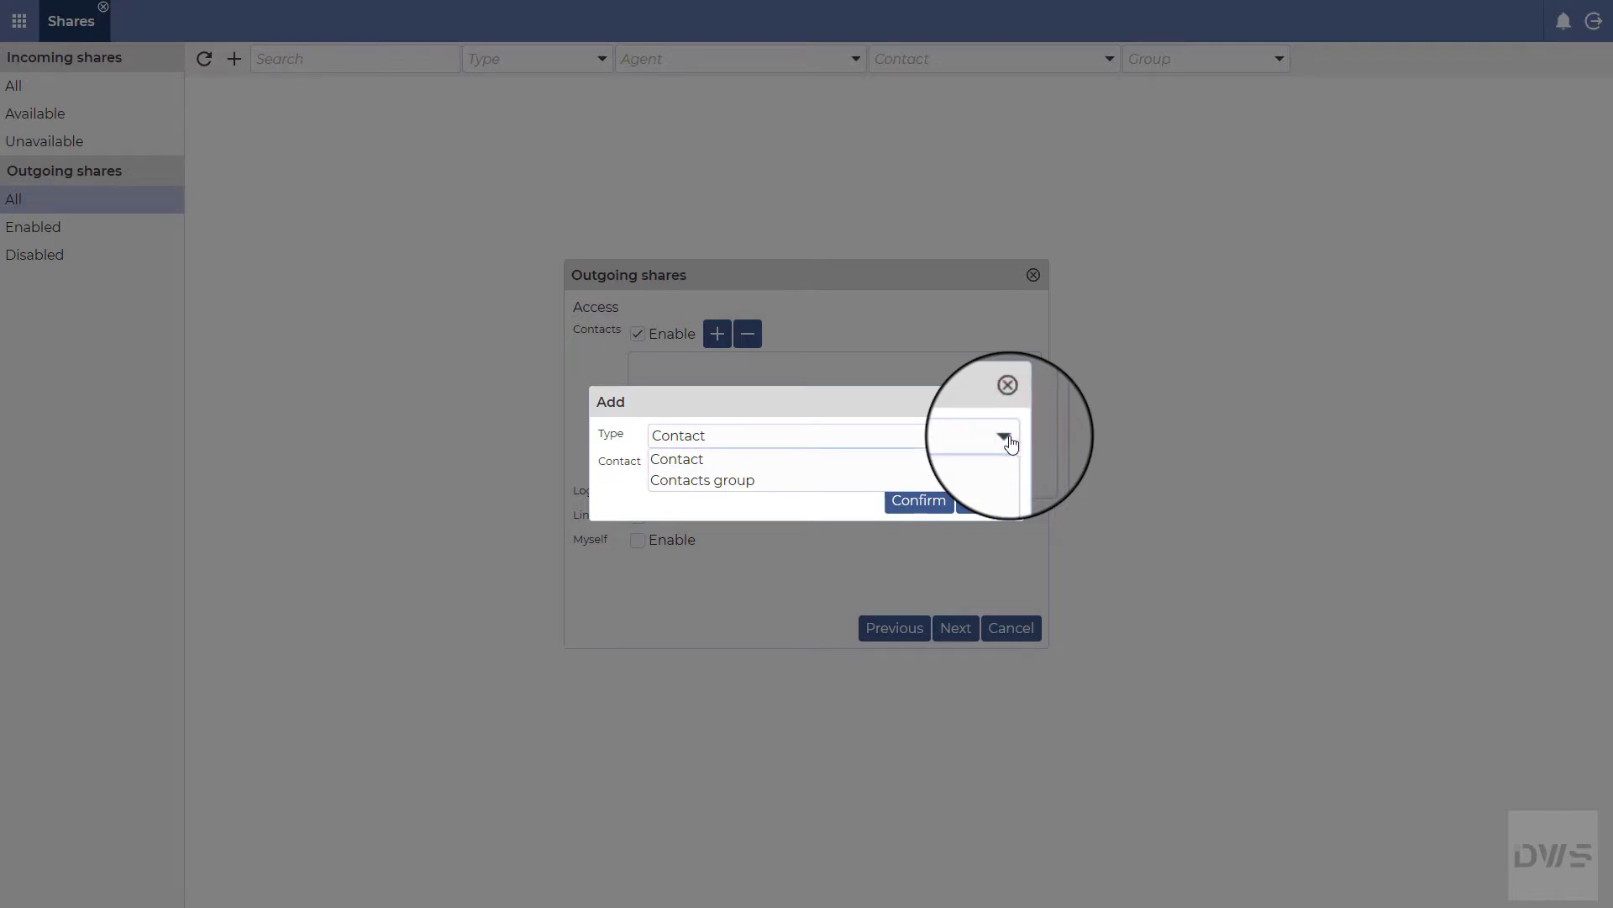
pyautogui.click(1008, 438)
pyautogui.click(979, 464)
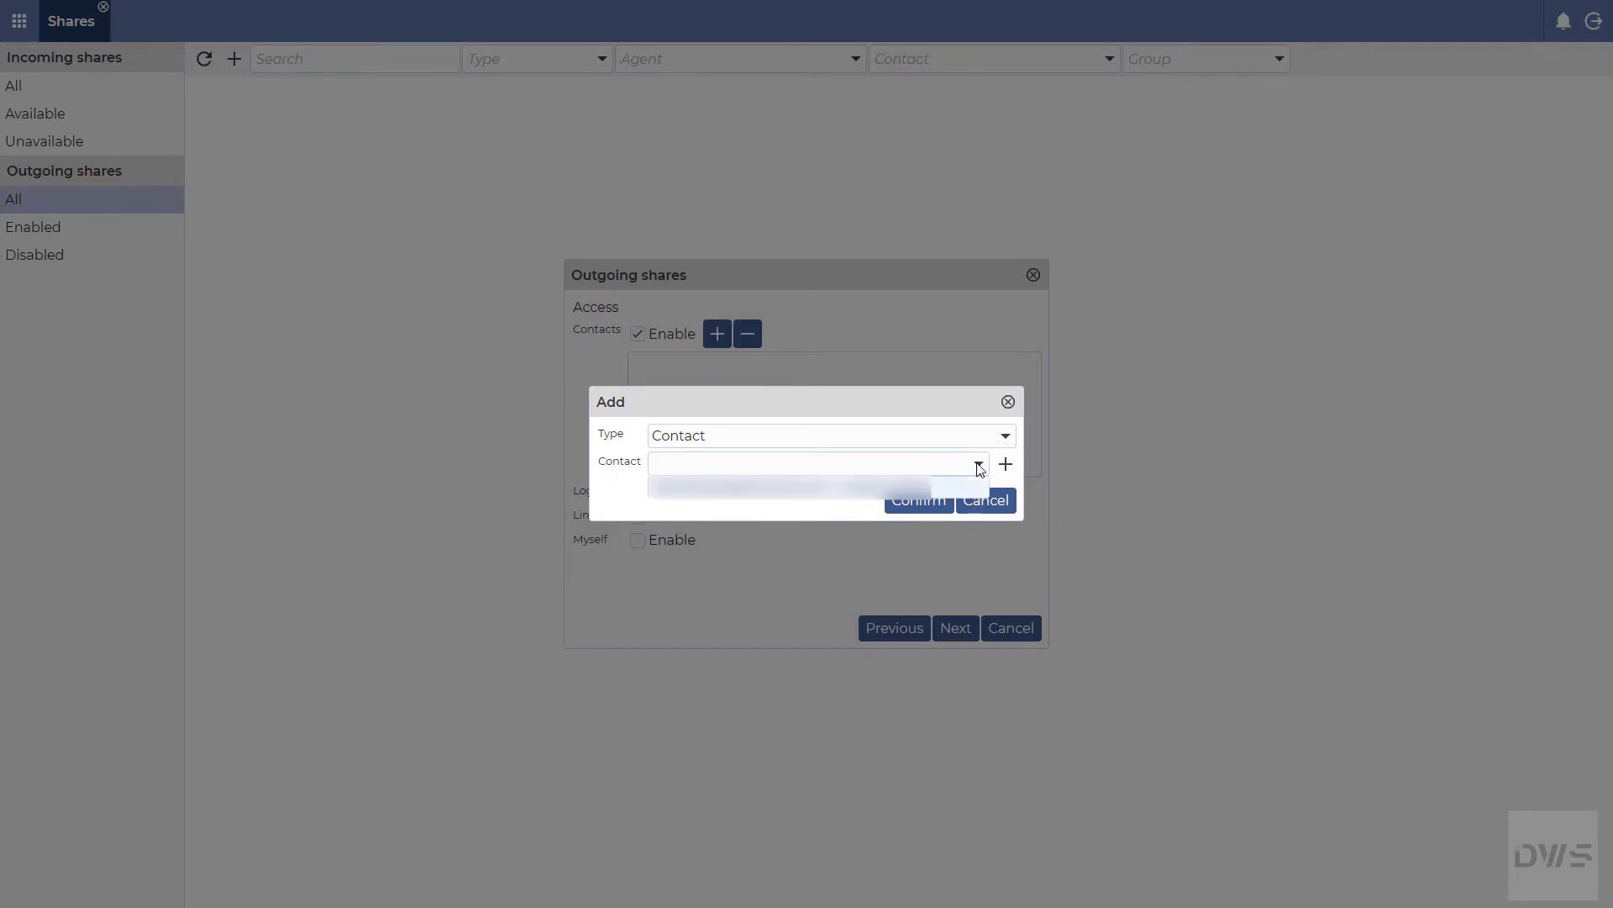
pyautogui.click(737, 489)
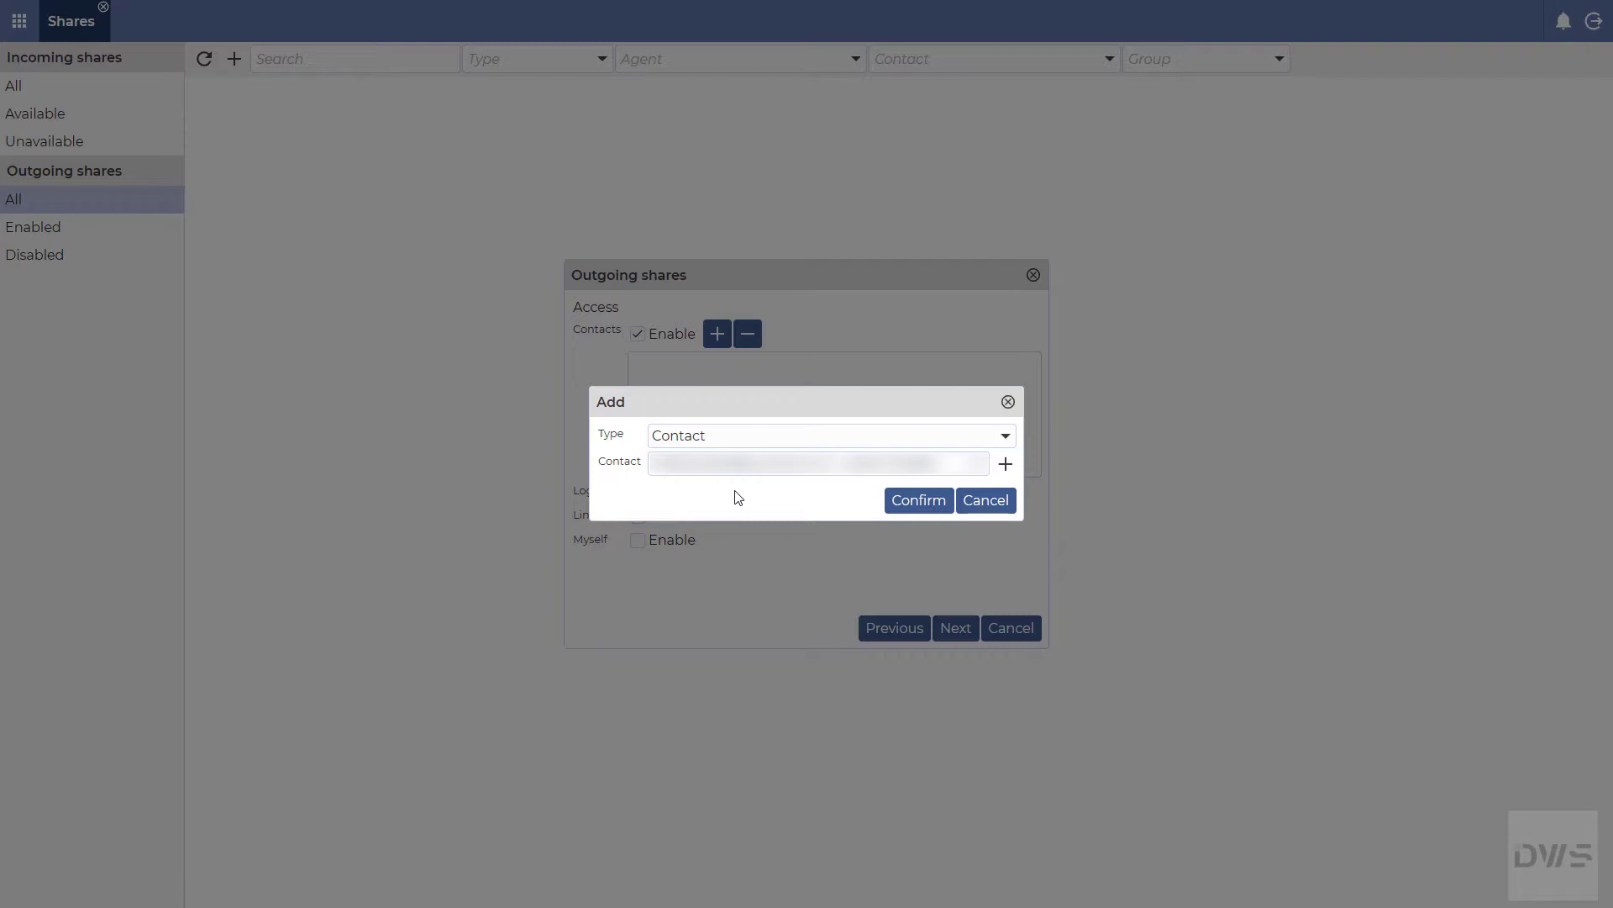
pyautogui.click(933, 505)
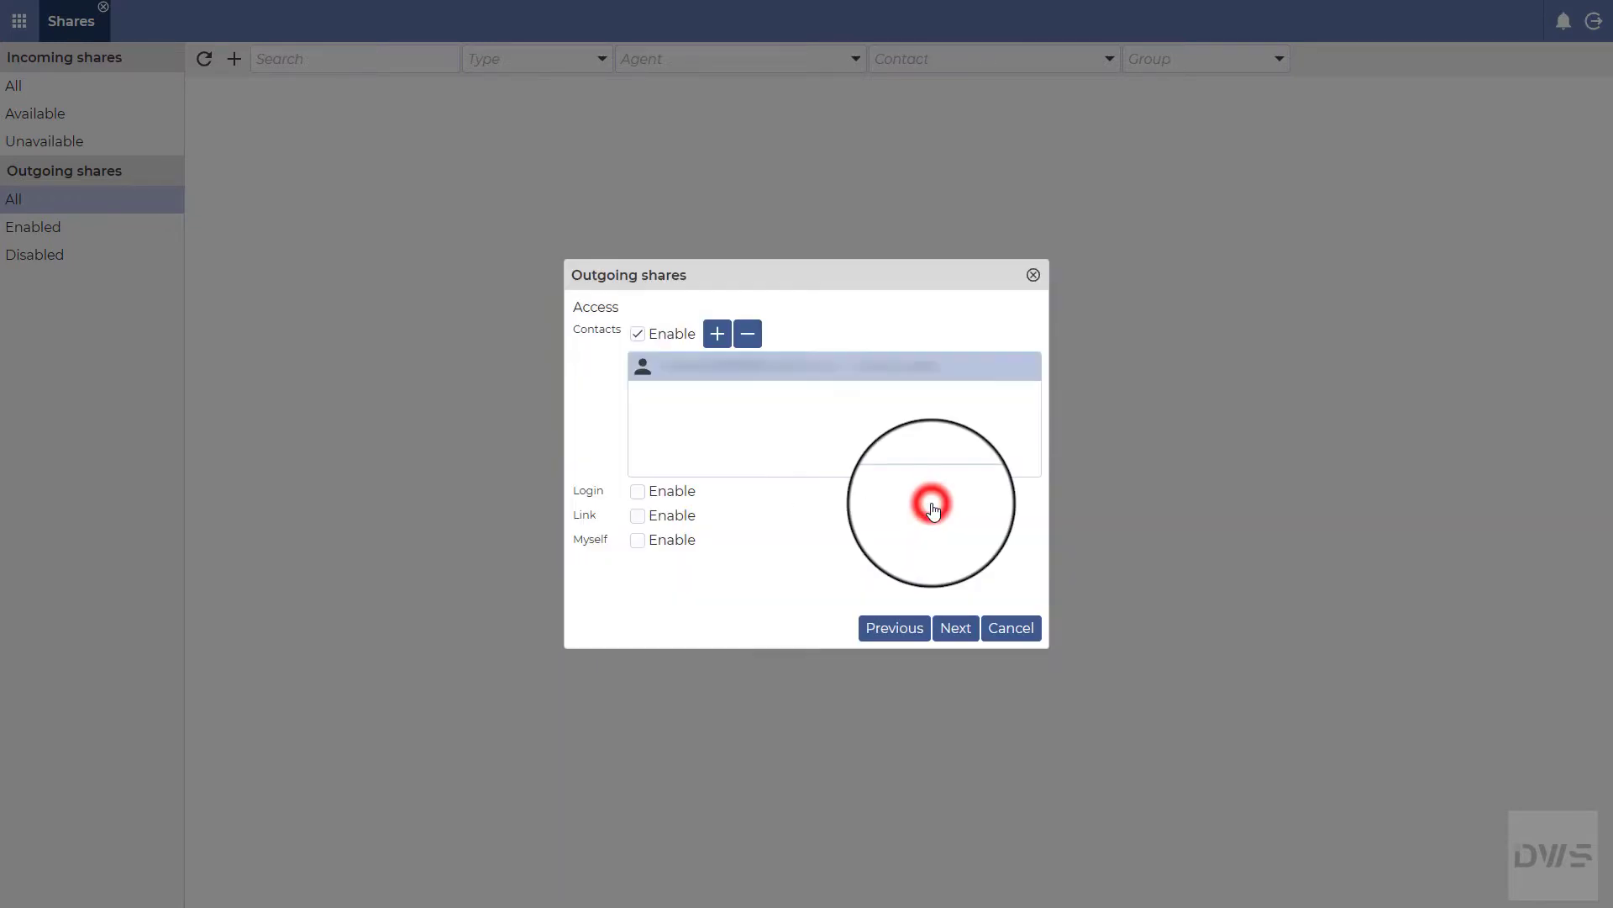
# Step: Enable Login access and set its password in both password fields
pyautogui.click(638, 490)
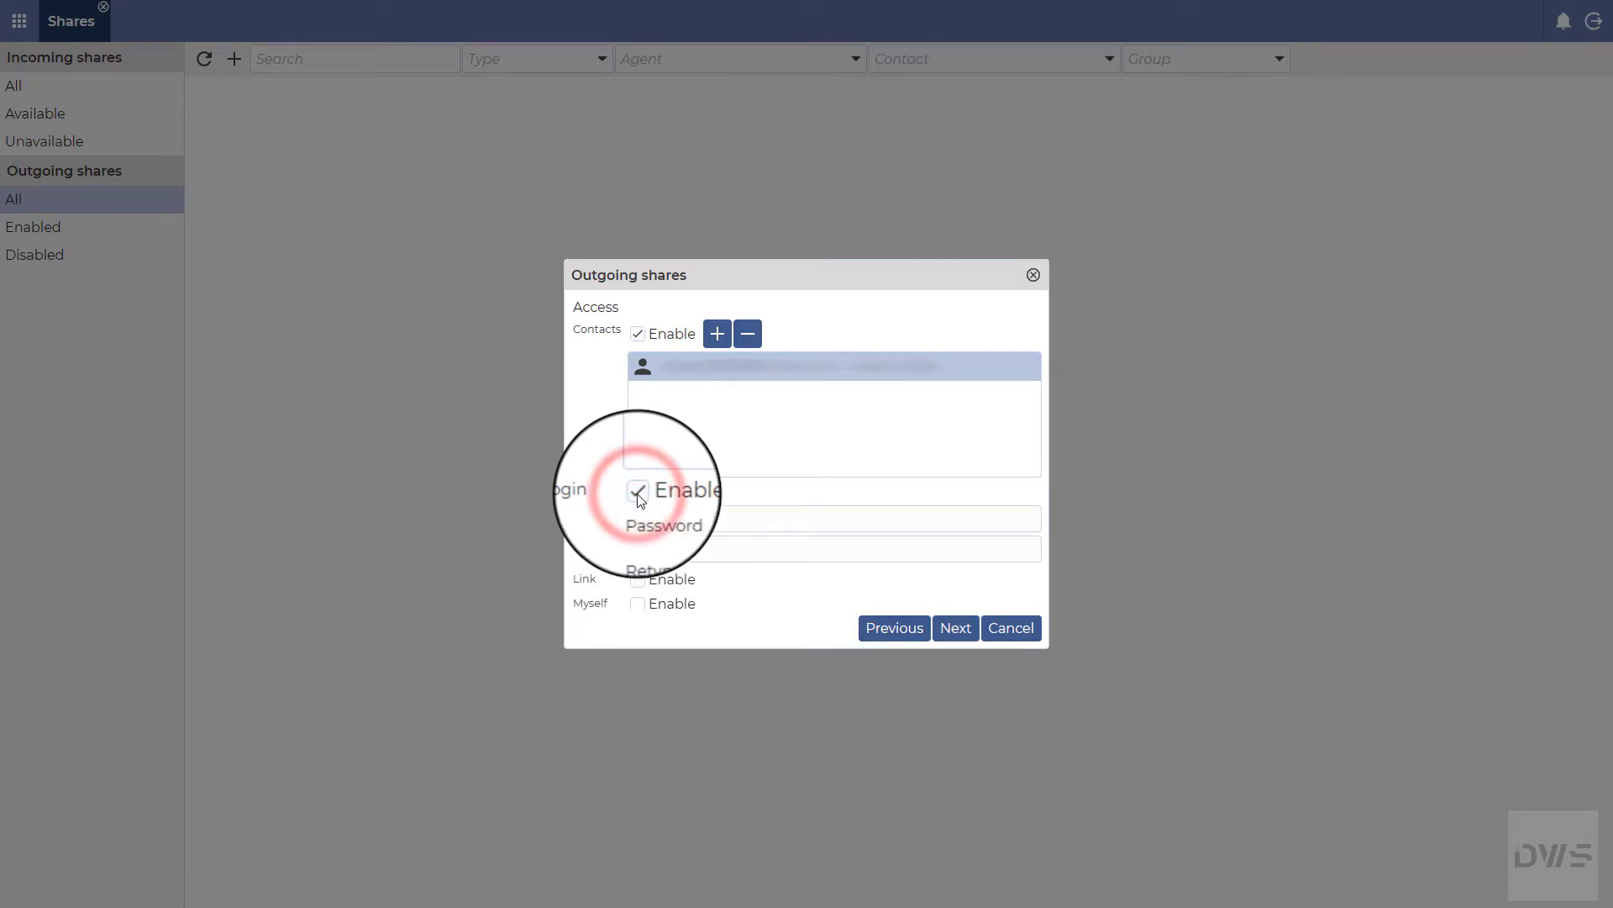
pyautogui.click(702, 516)
pyautogui.write('12345678')
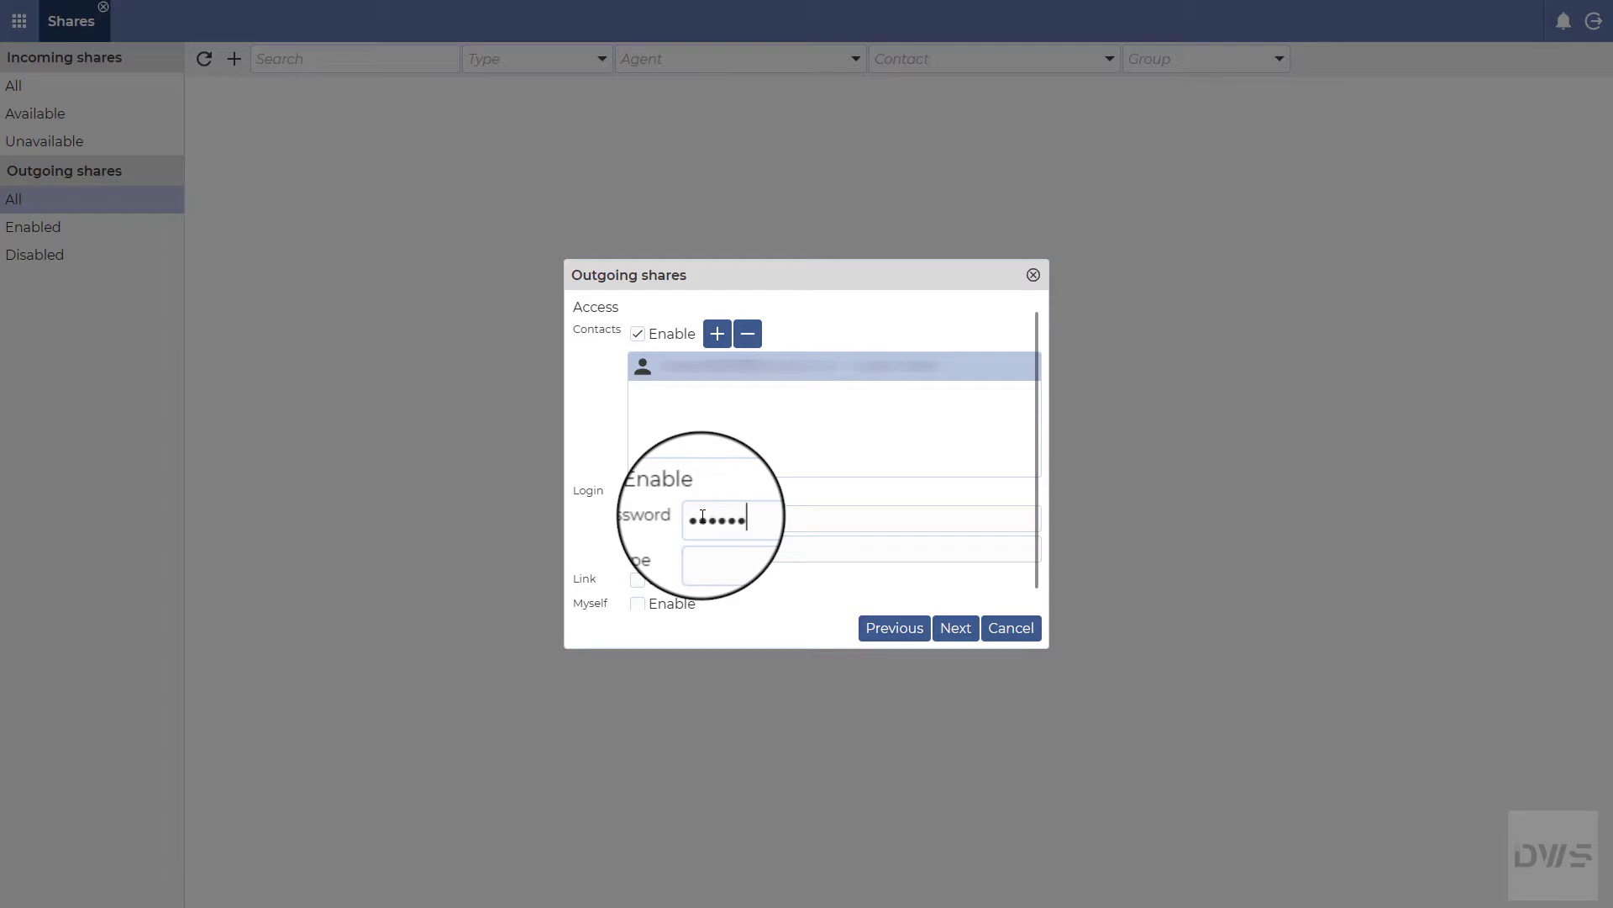
pyautogui.click(697, 546)
pyautogui.write('12345678')
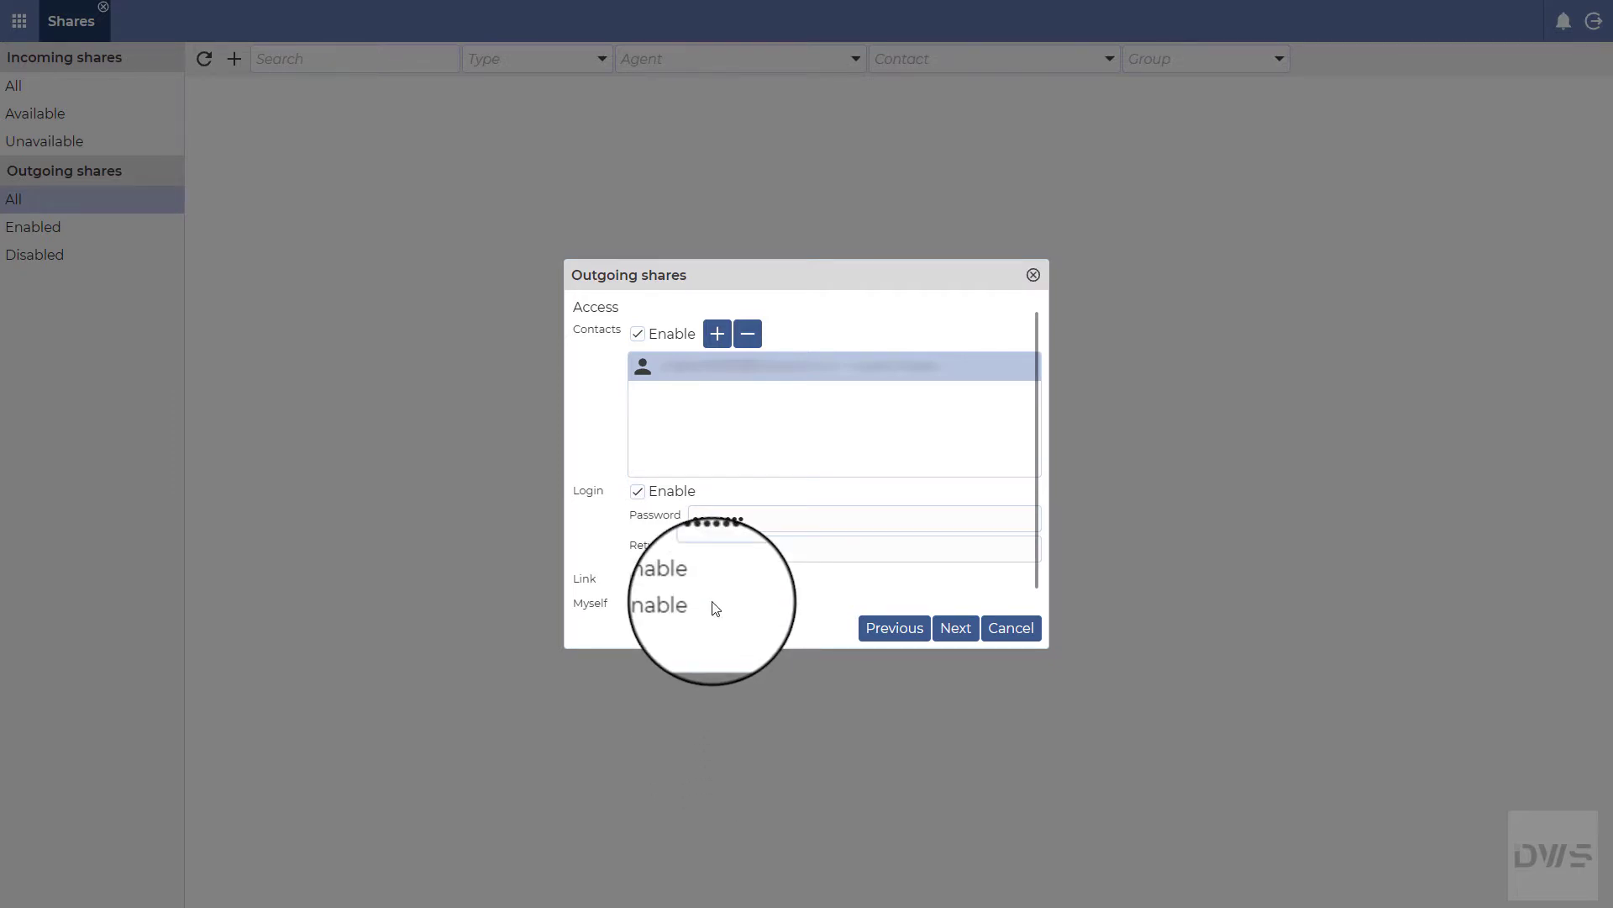
# Step: Enable password-protected Link access and Myself access, then continue to the Validity step
pyautogui.click(638, 582)
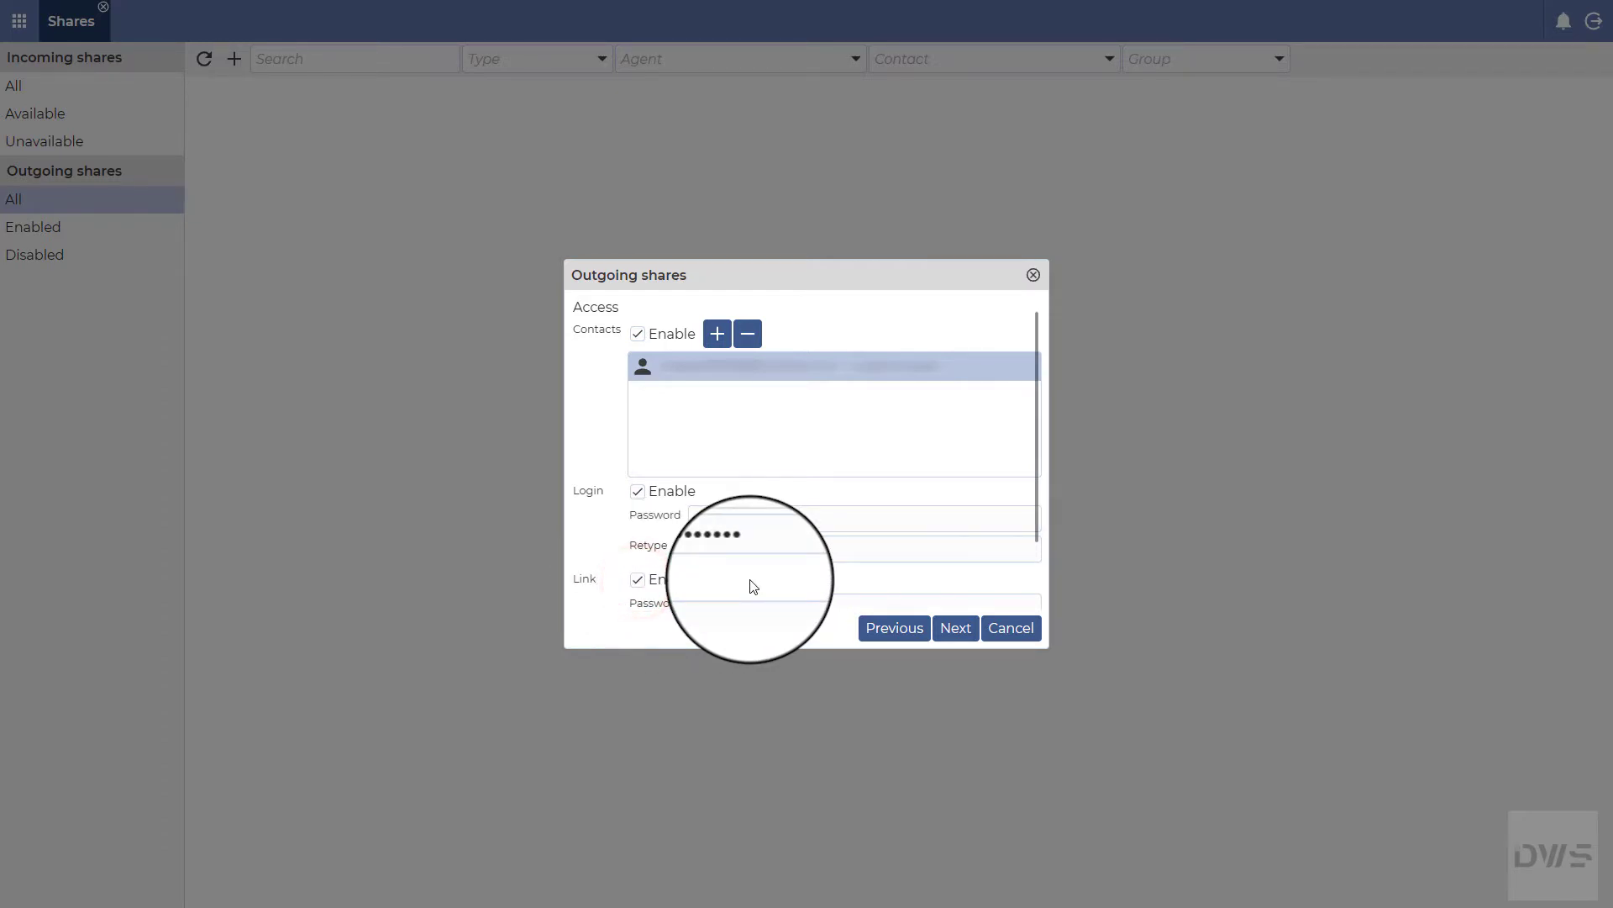
pyautogui.scroll(-1, 753, 586)
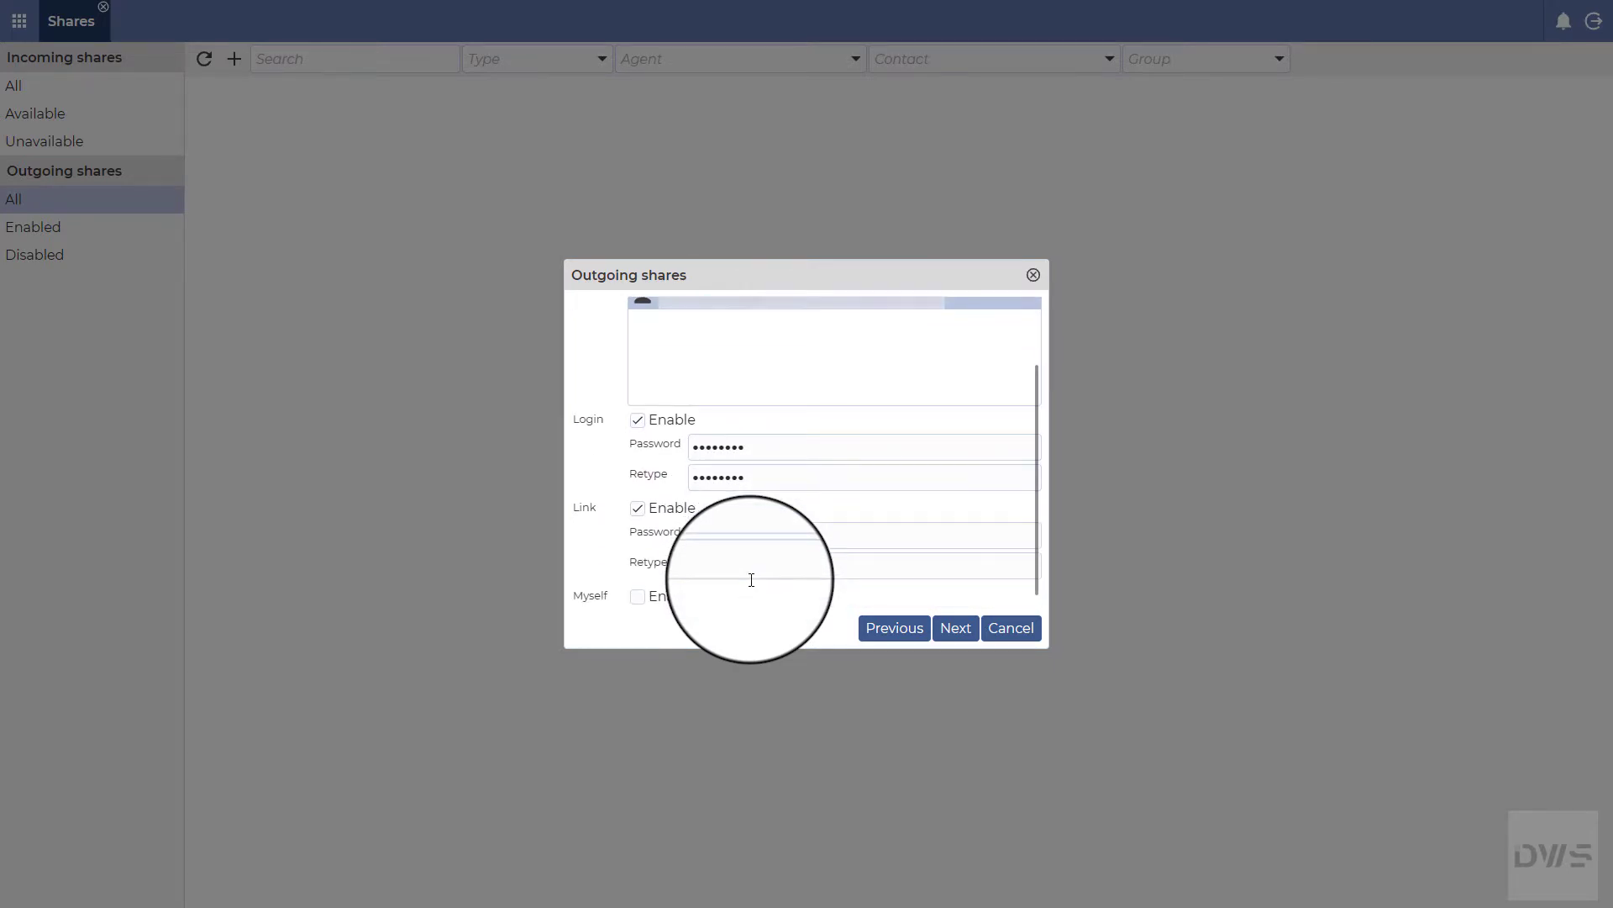
pyautogui.click(741, 531)
pyautogui.write('•••••••')
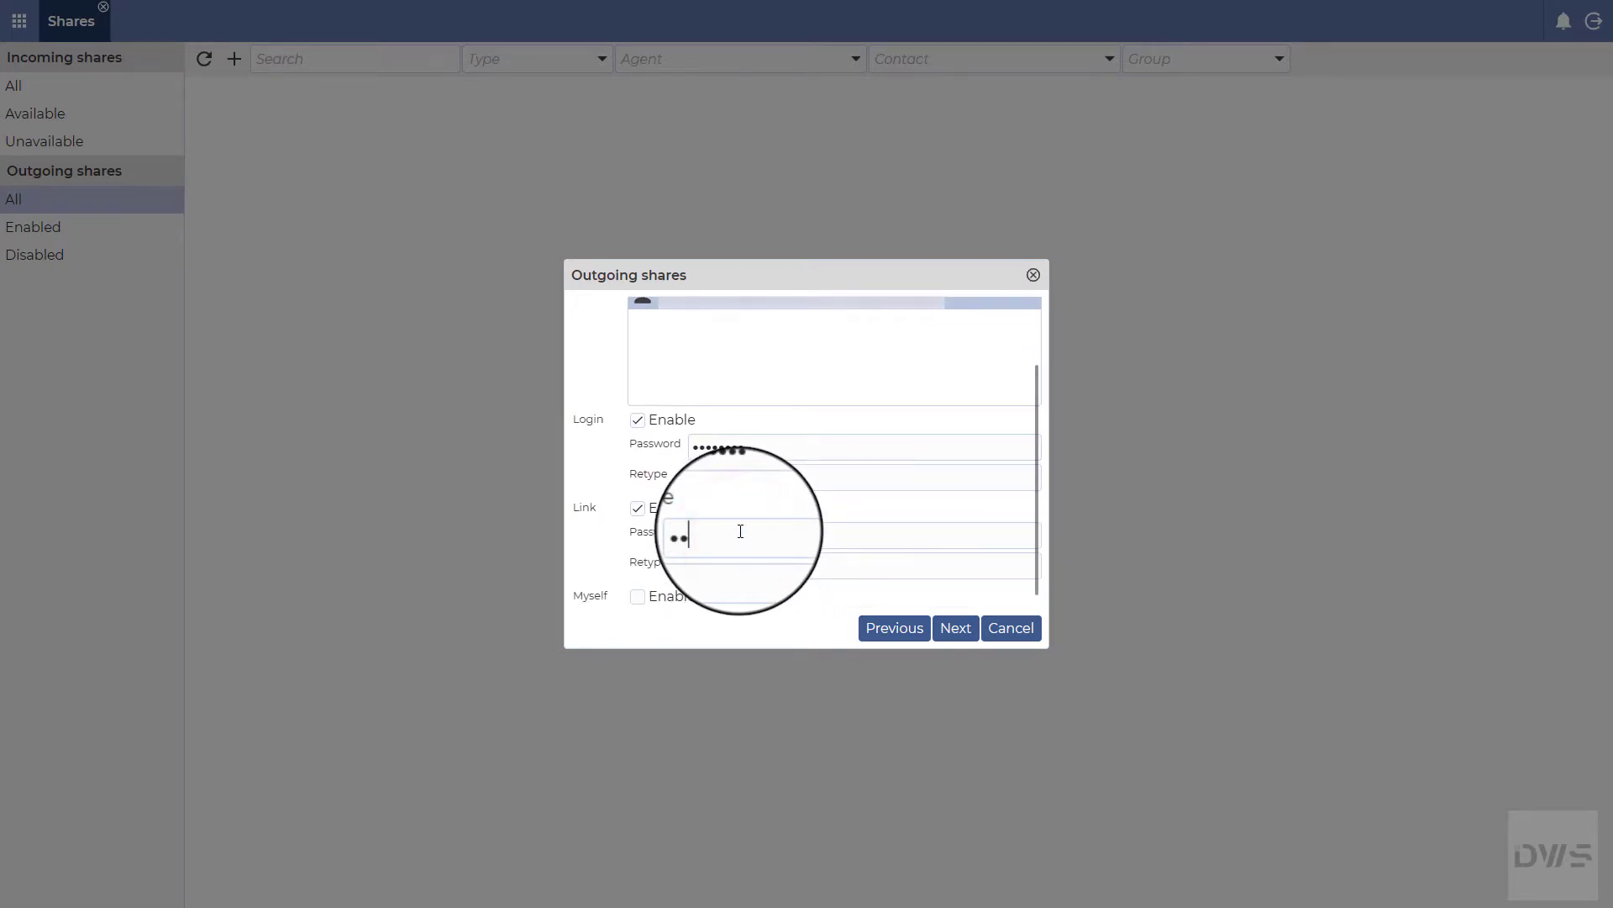
pyautogui.write('•')
pyautogui.click(724, 560)
pyautogui.write('•••••••')
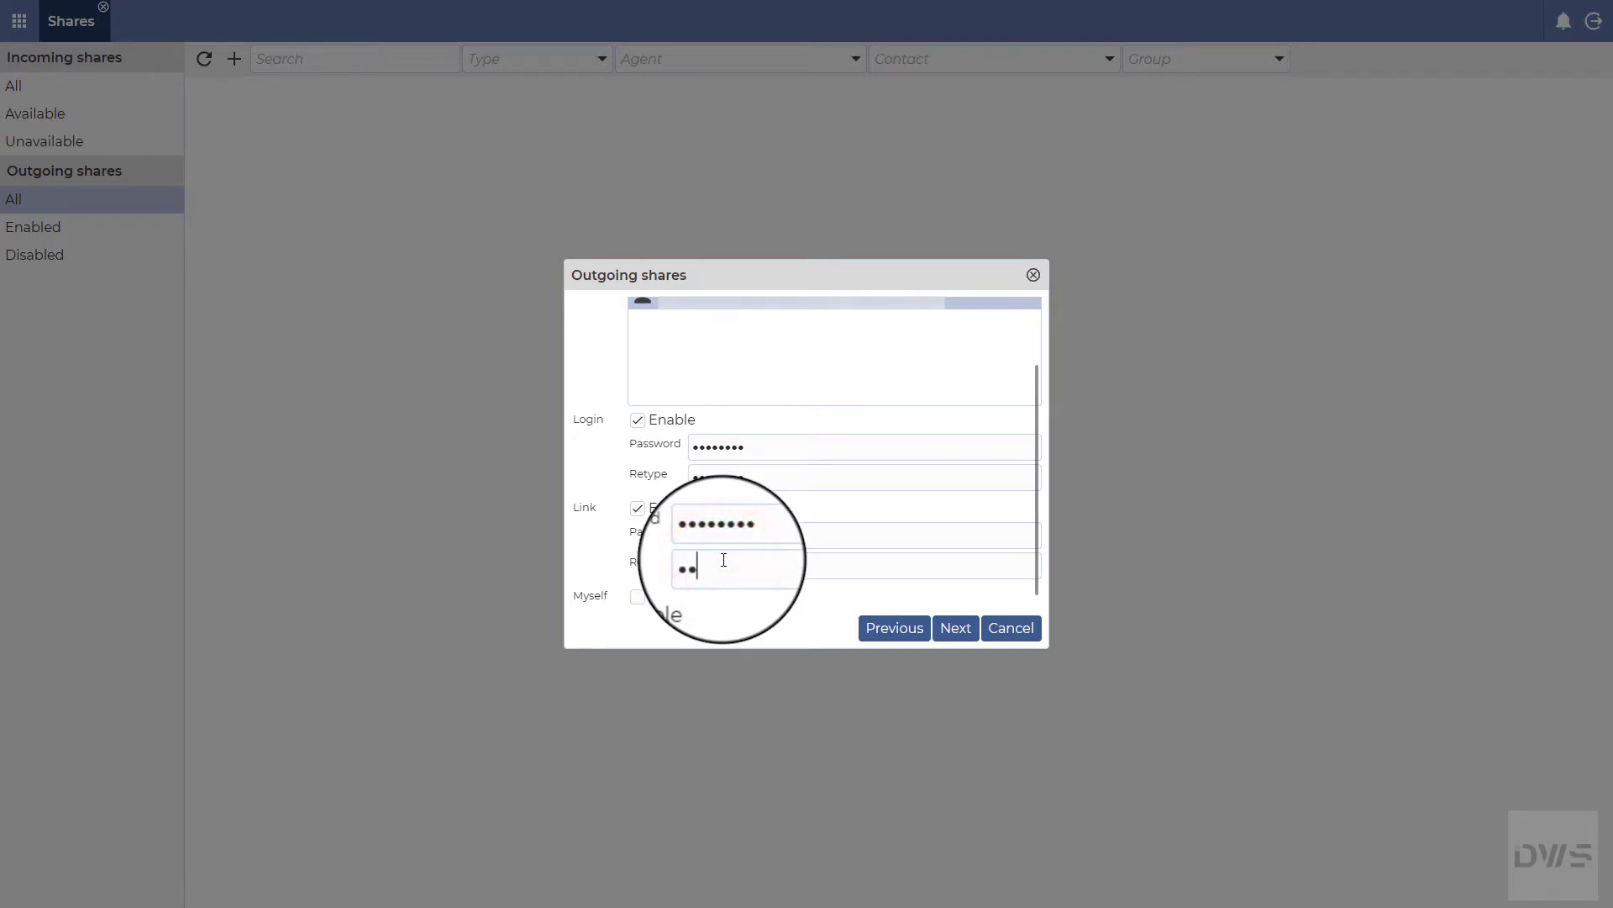
pyautogui.write('•')
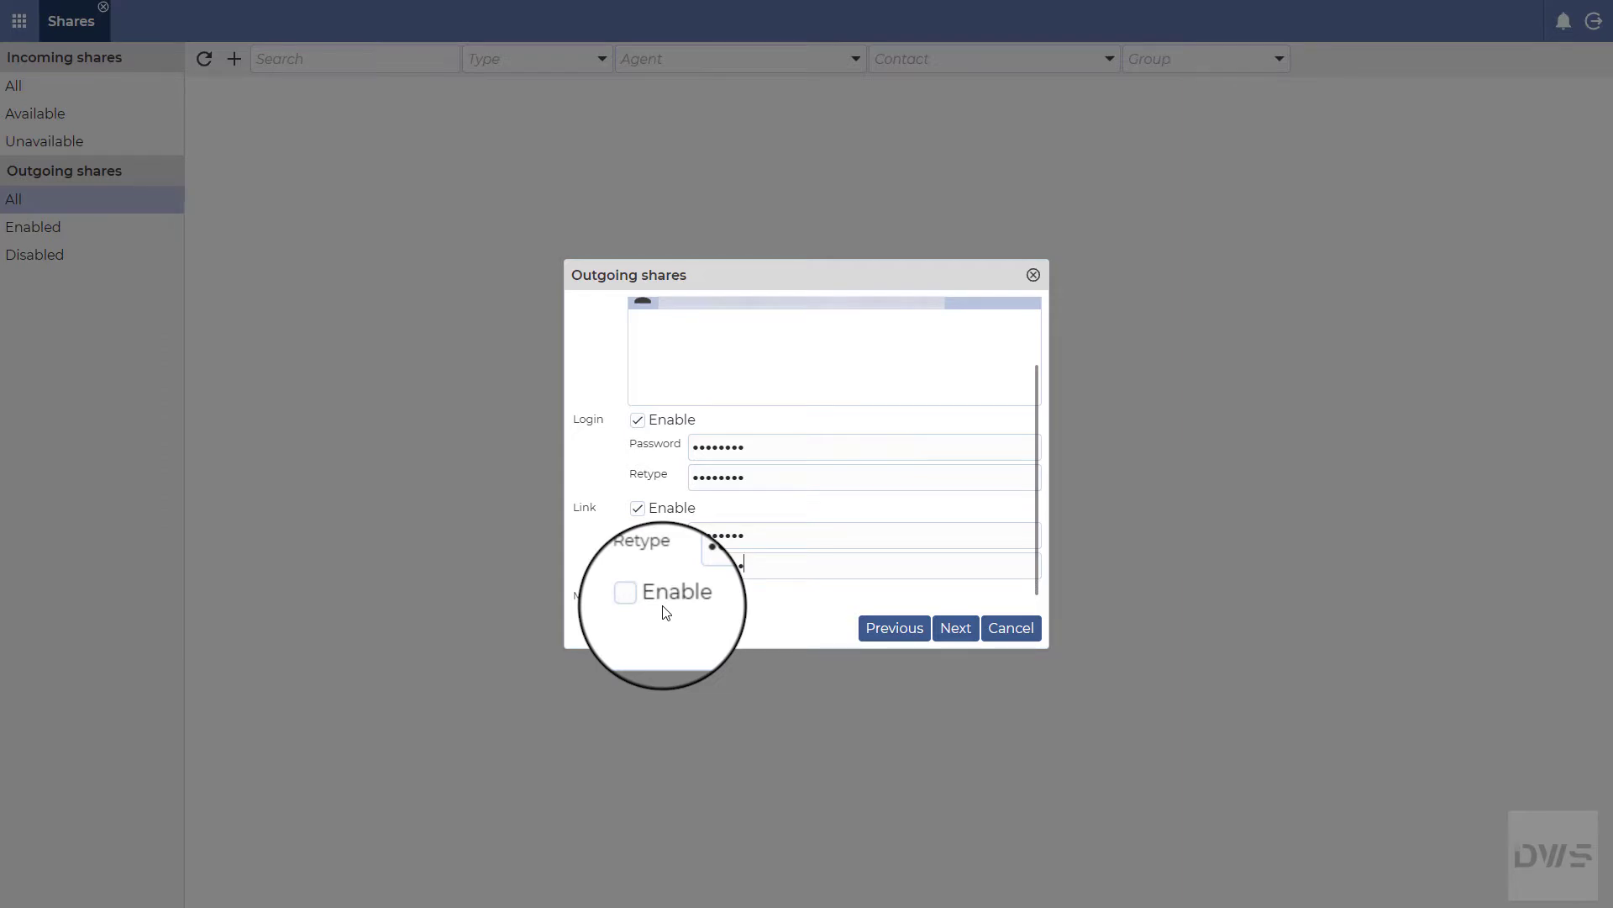
pyautogui.click(638, 596)
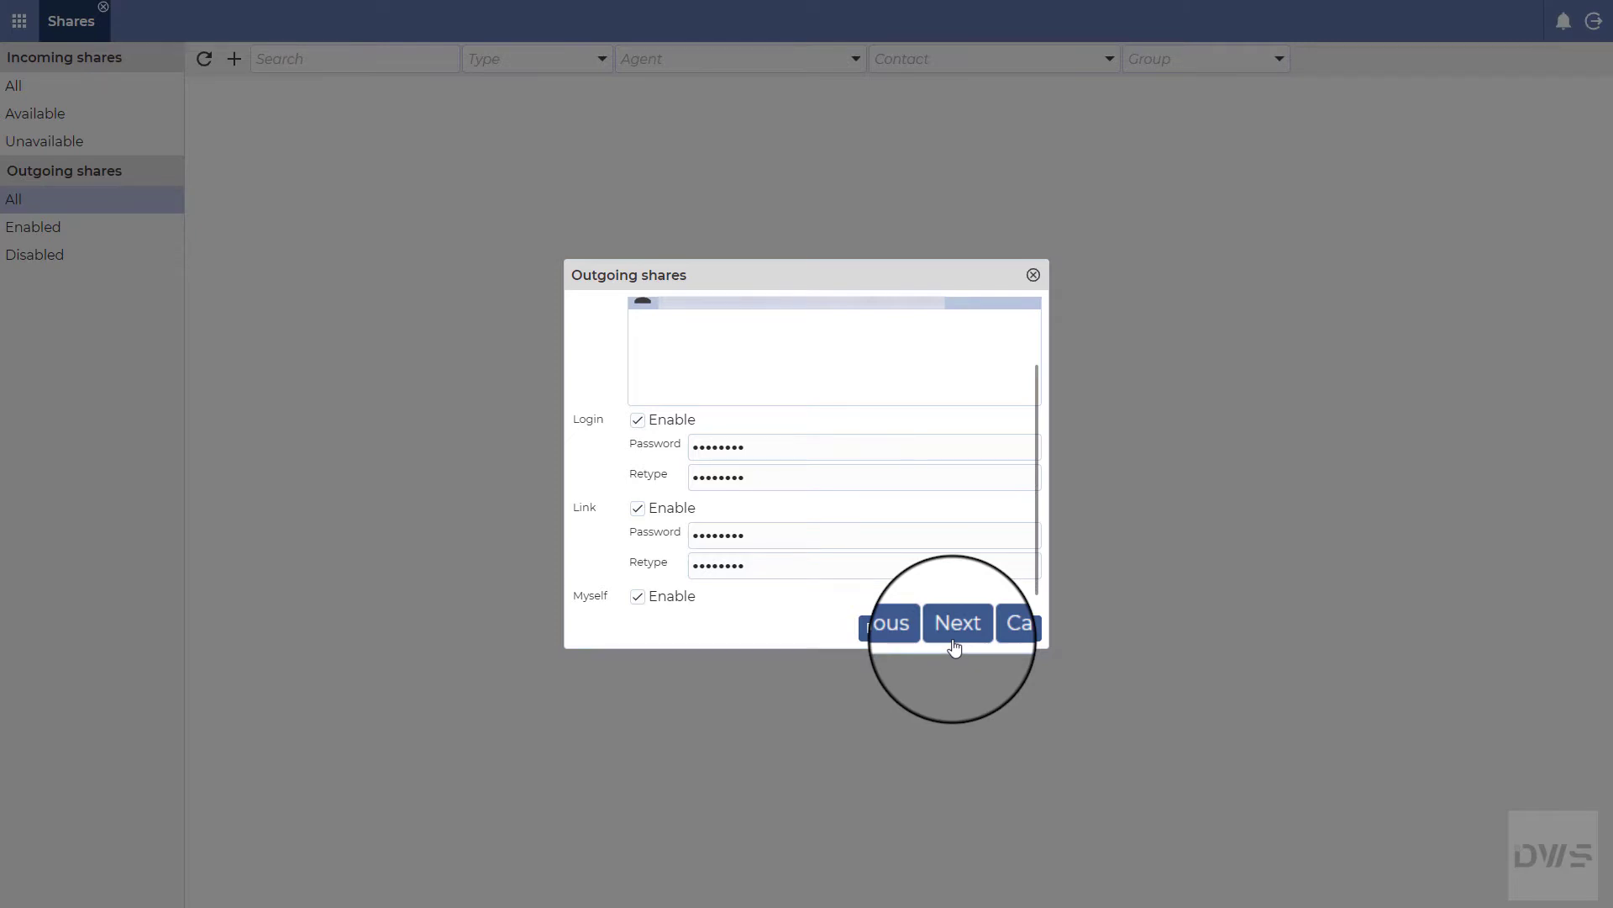
pyautogui.click(956, 644)
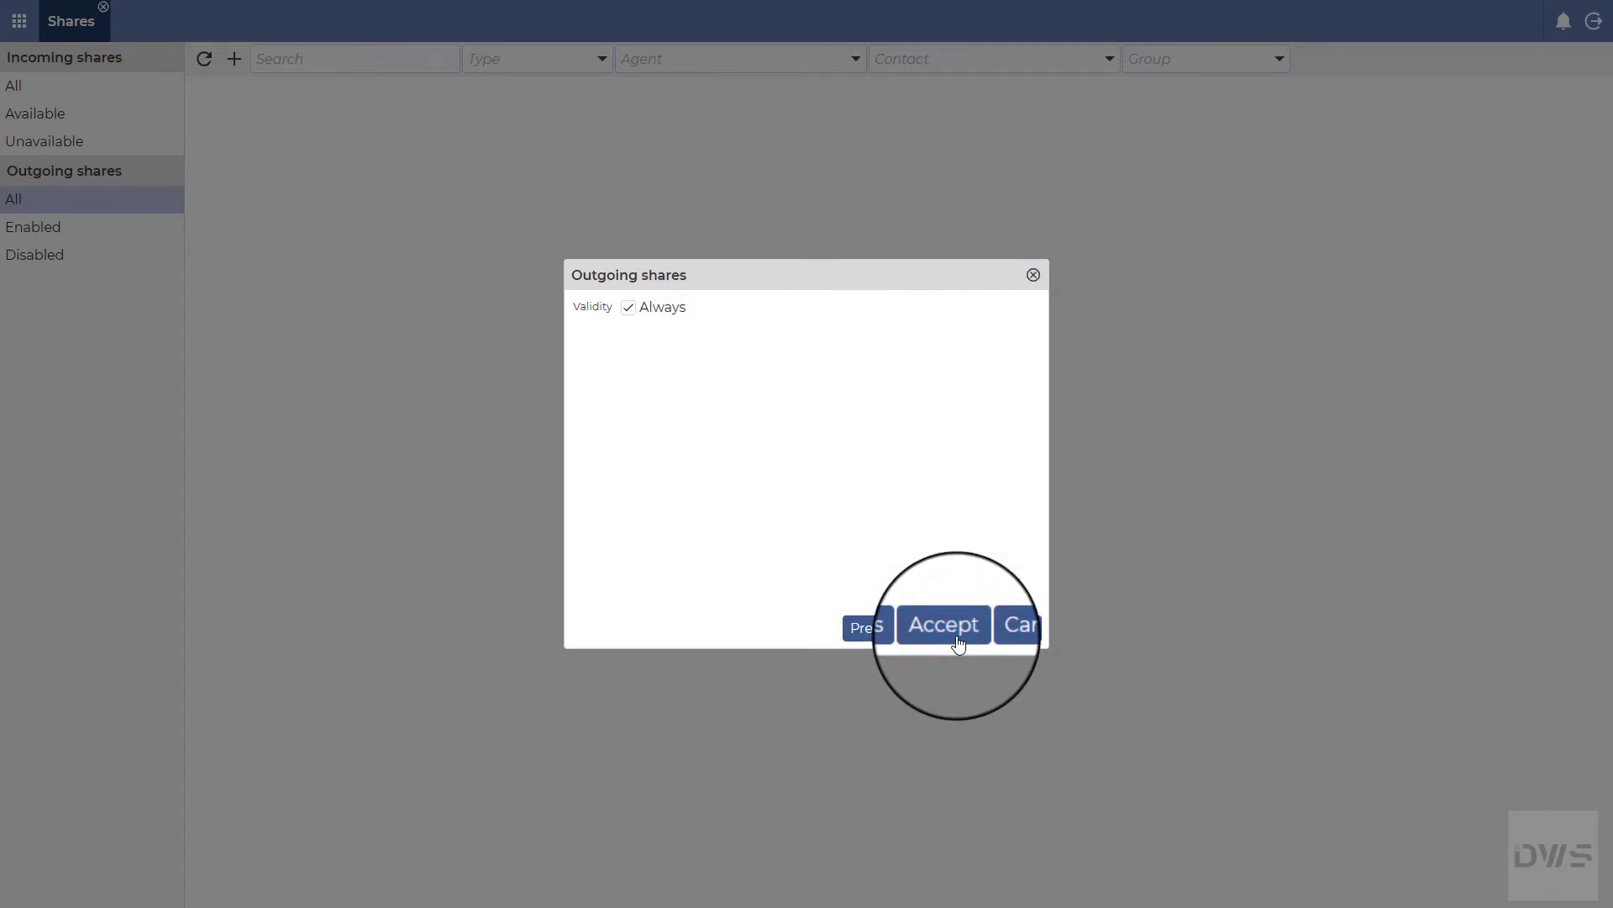
# Step: Check the Start and End date pickers, keep Always validity, and create the outgoing share
pyautogui.click(629, 309)
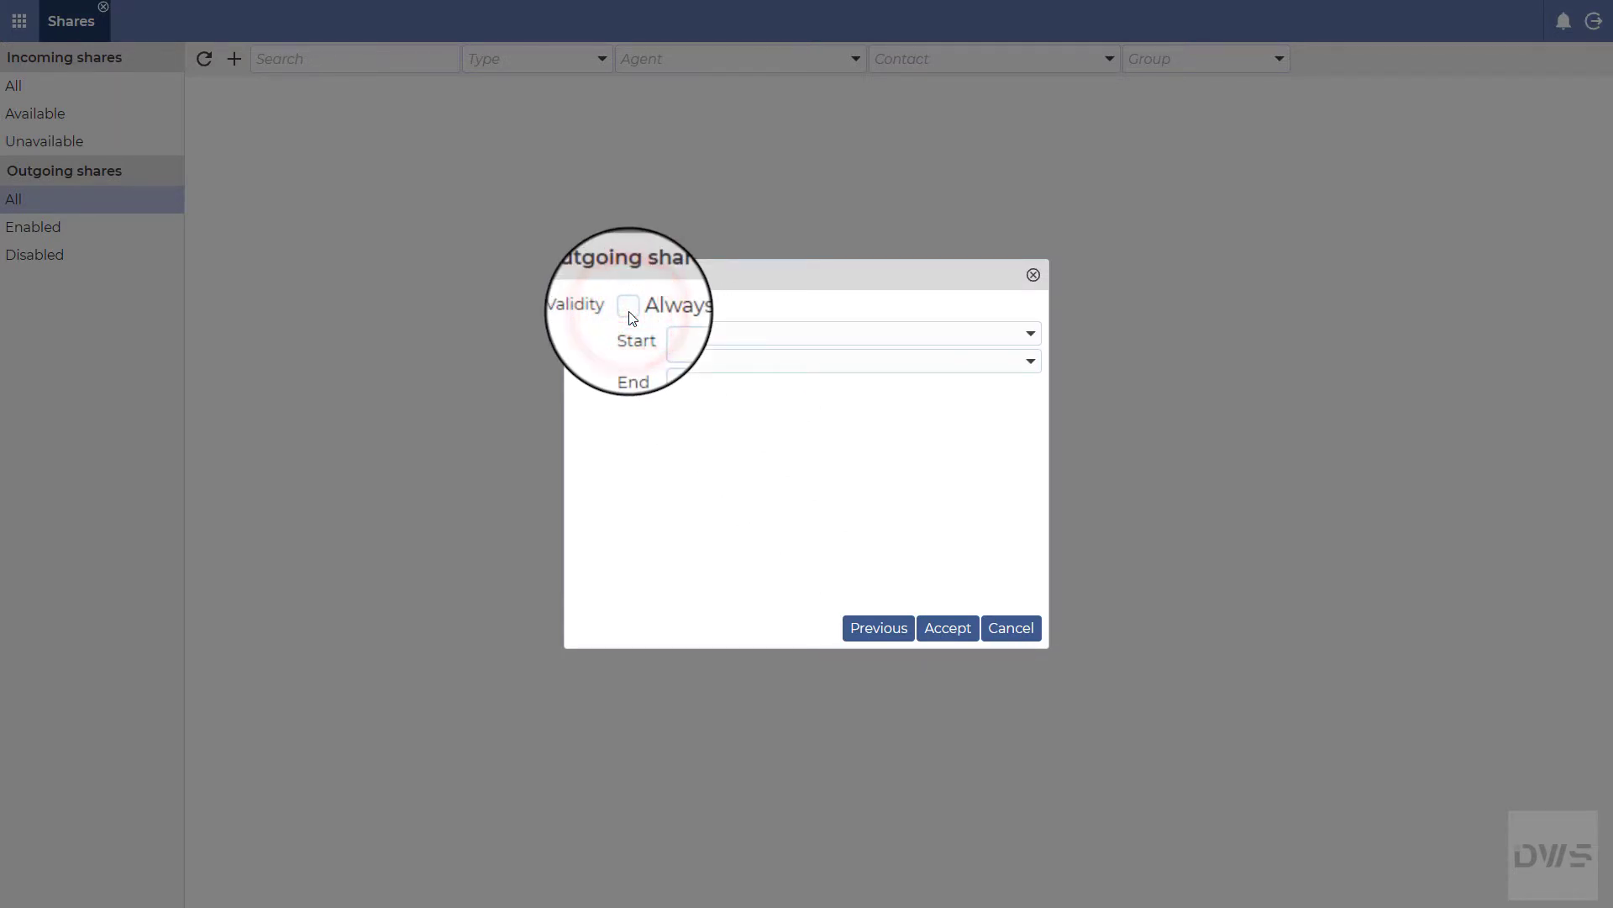
pyautogui.click(1033, 335)
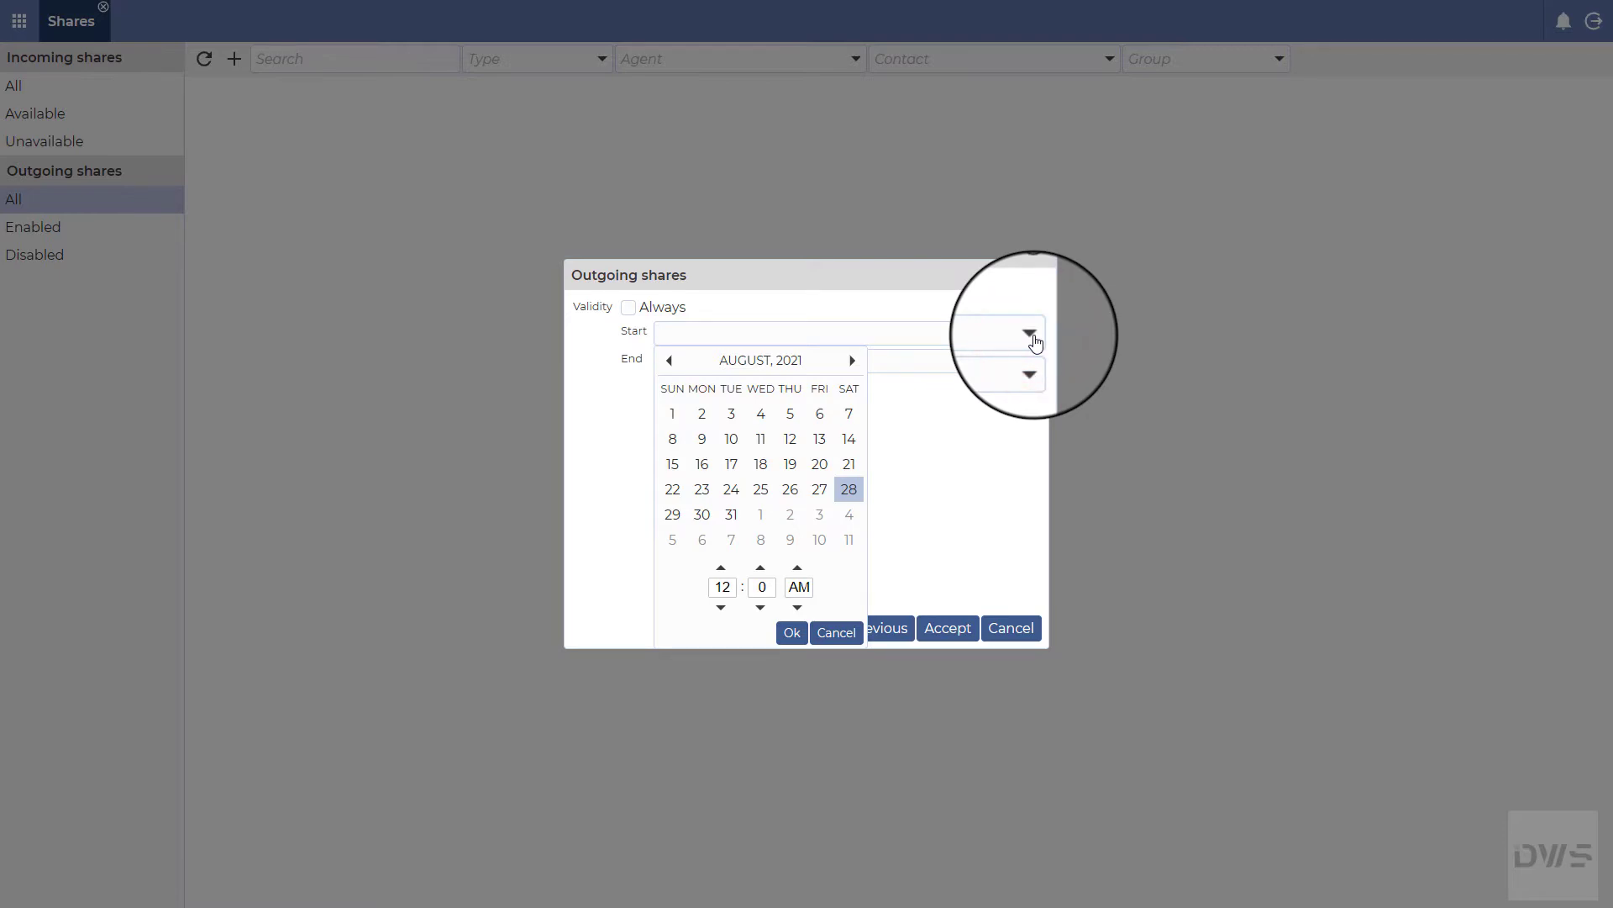
pyautogui.click(1035, 336)
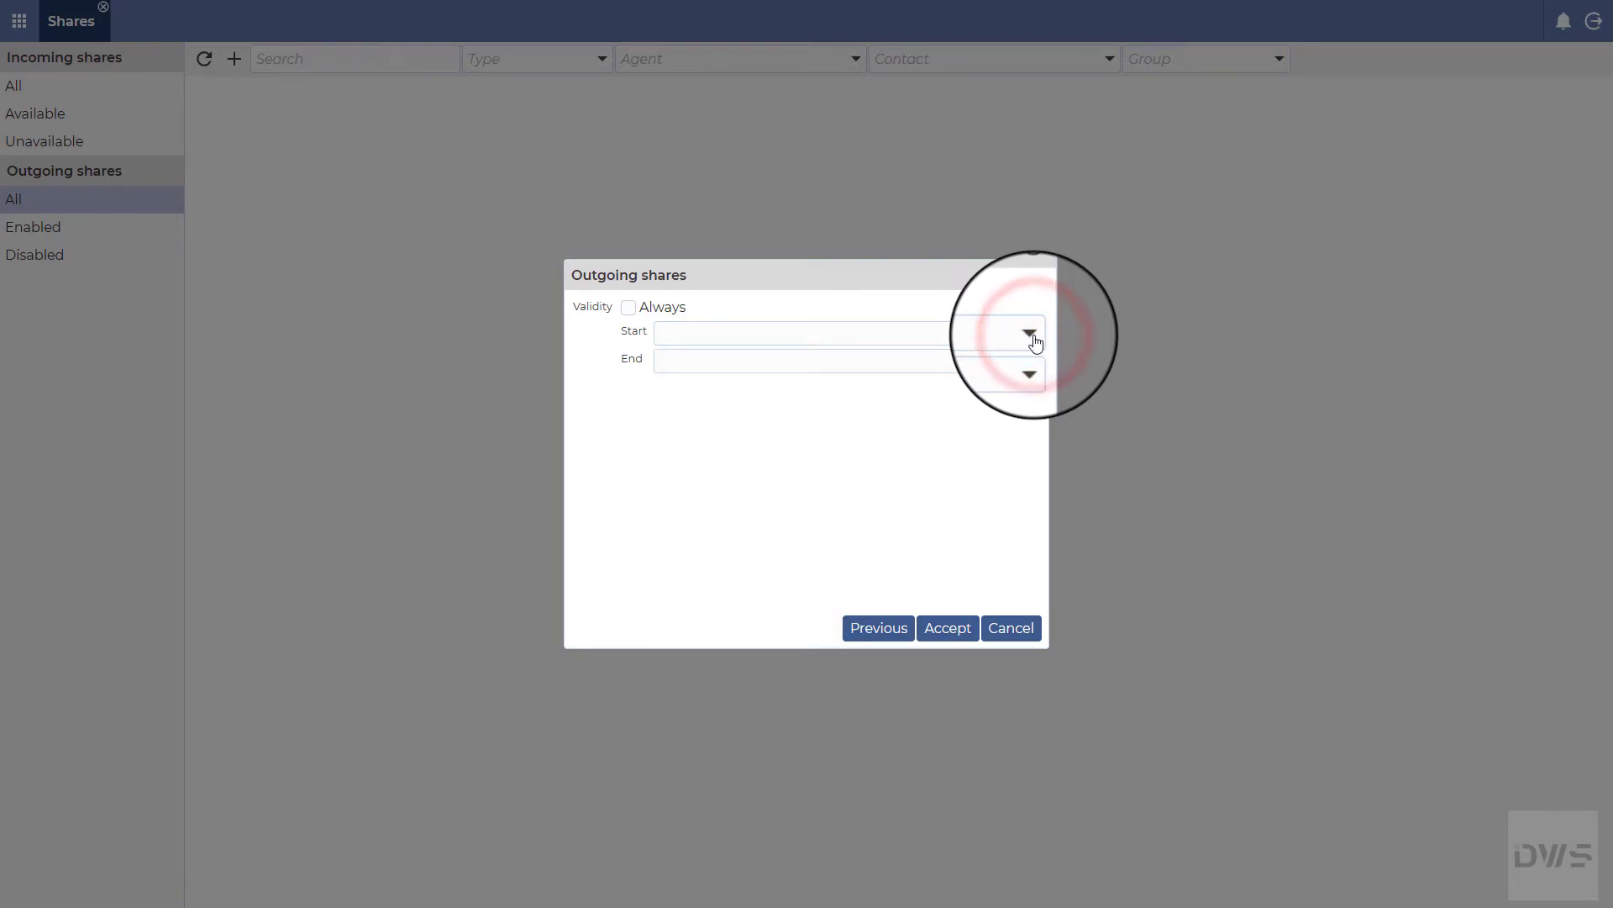
pyautogui.click(1031, 362)
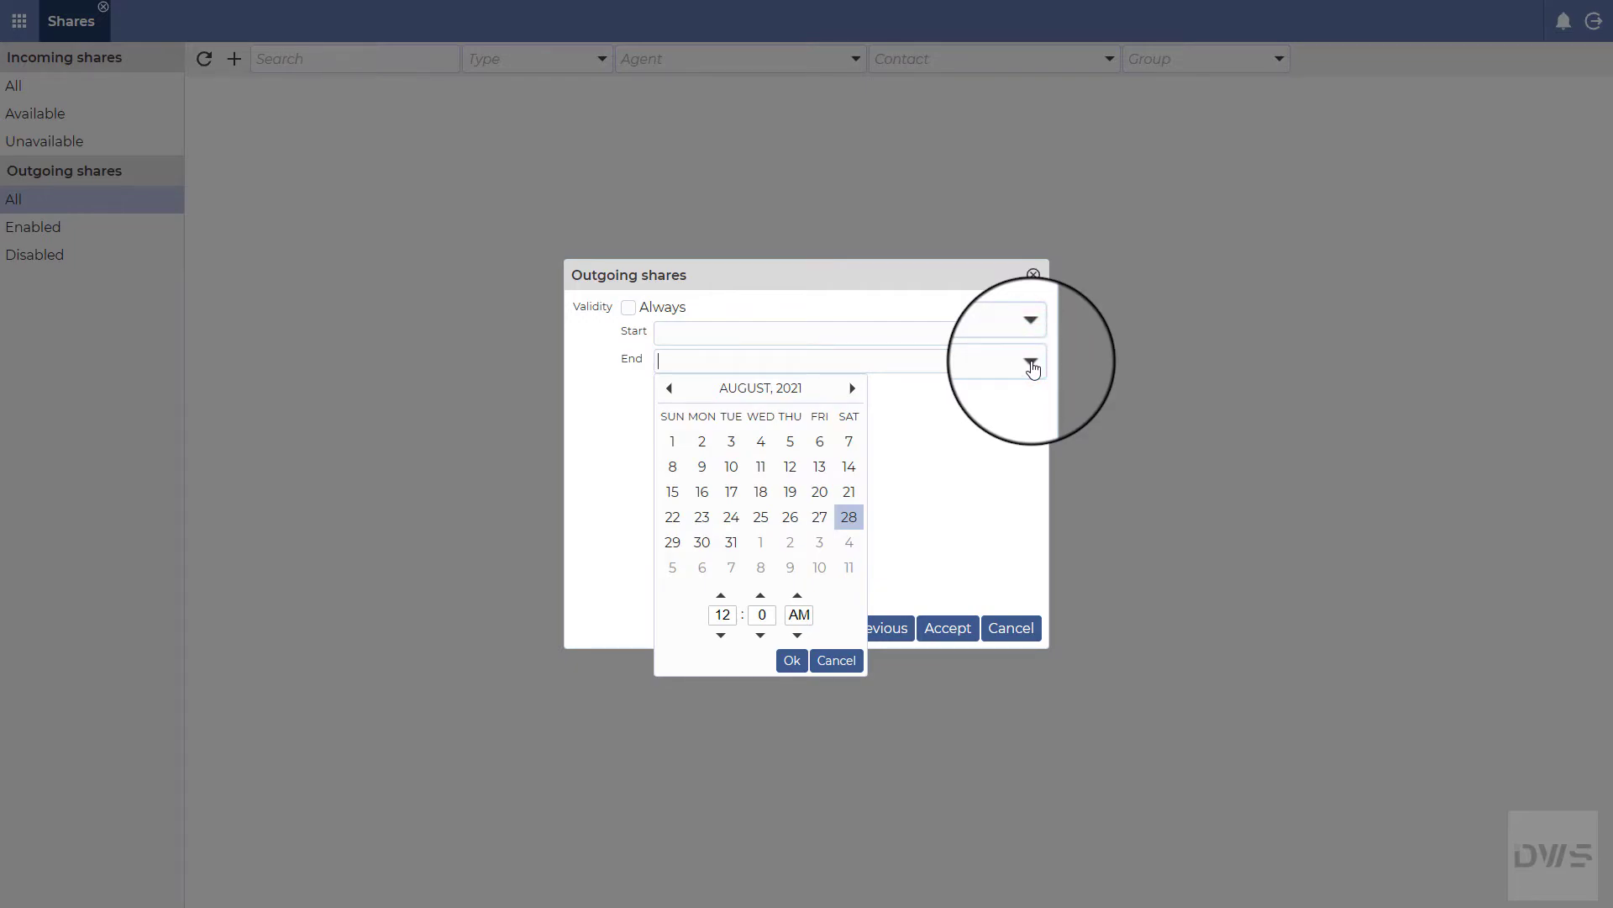
pyautogui.click(1032, 364)
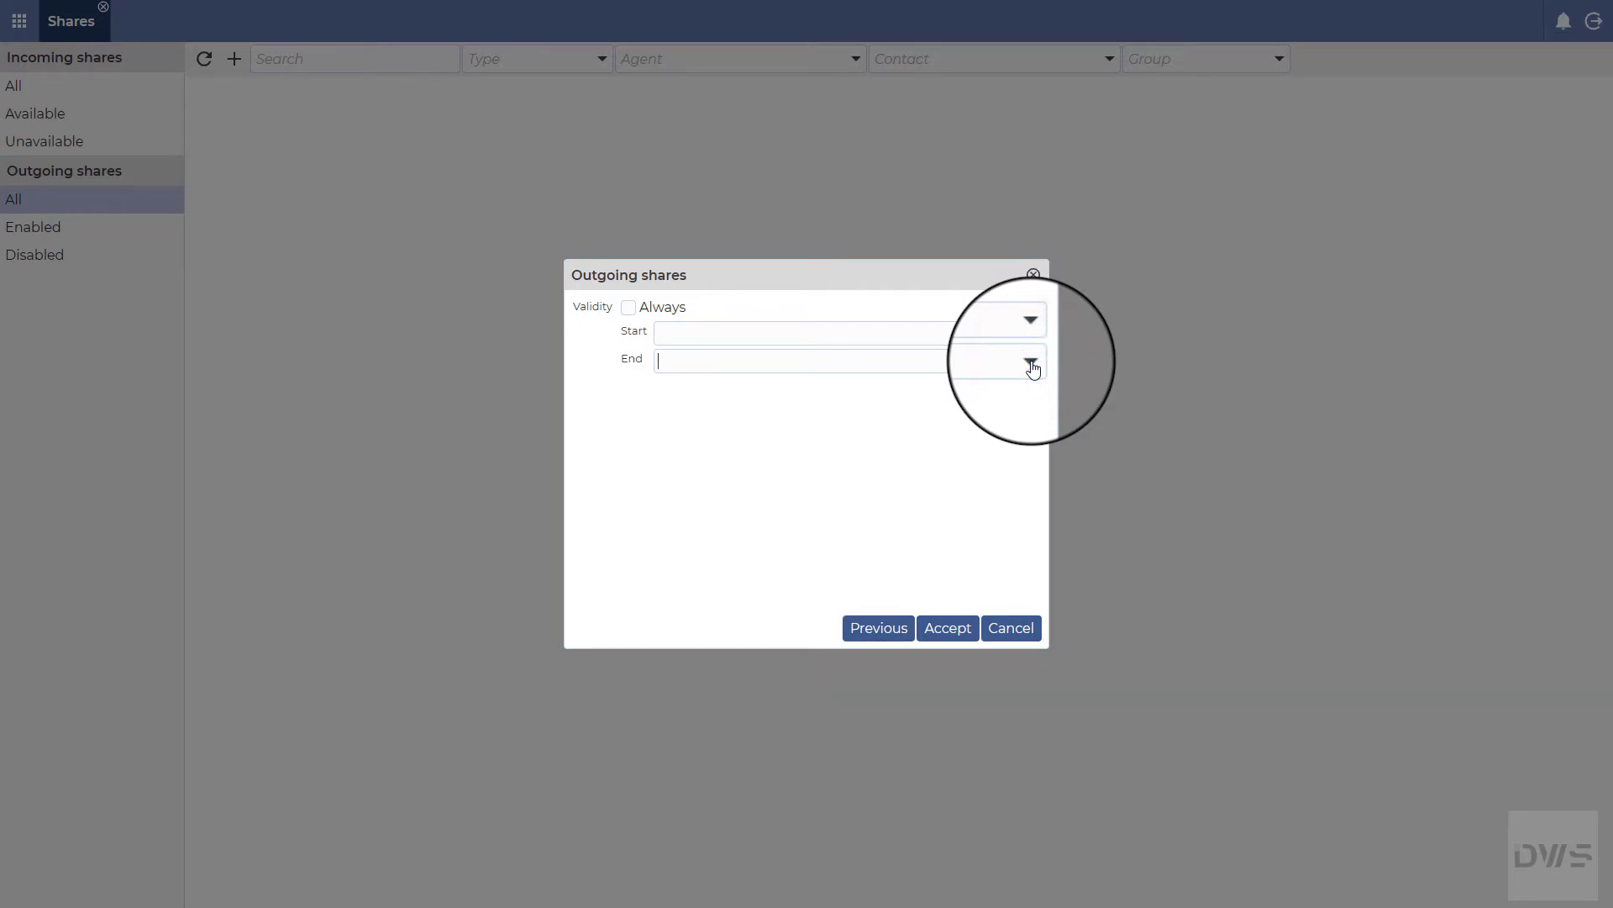
pyautogui.click(630, 309)
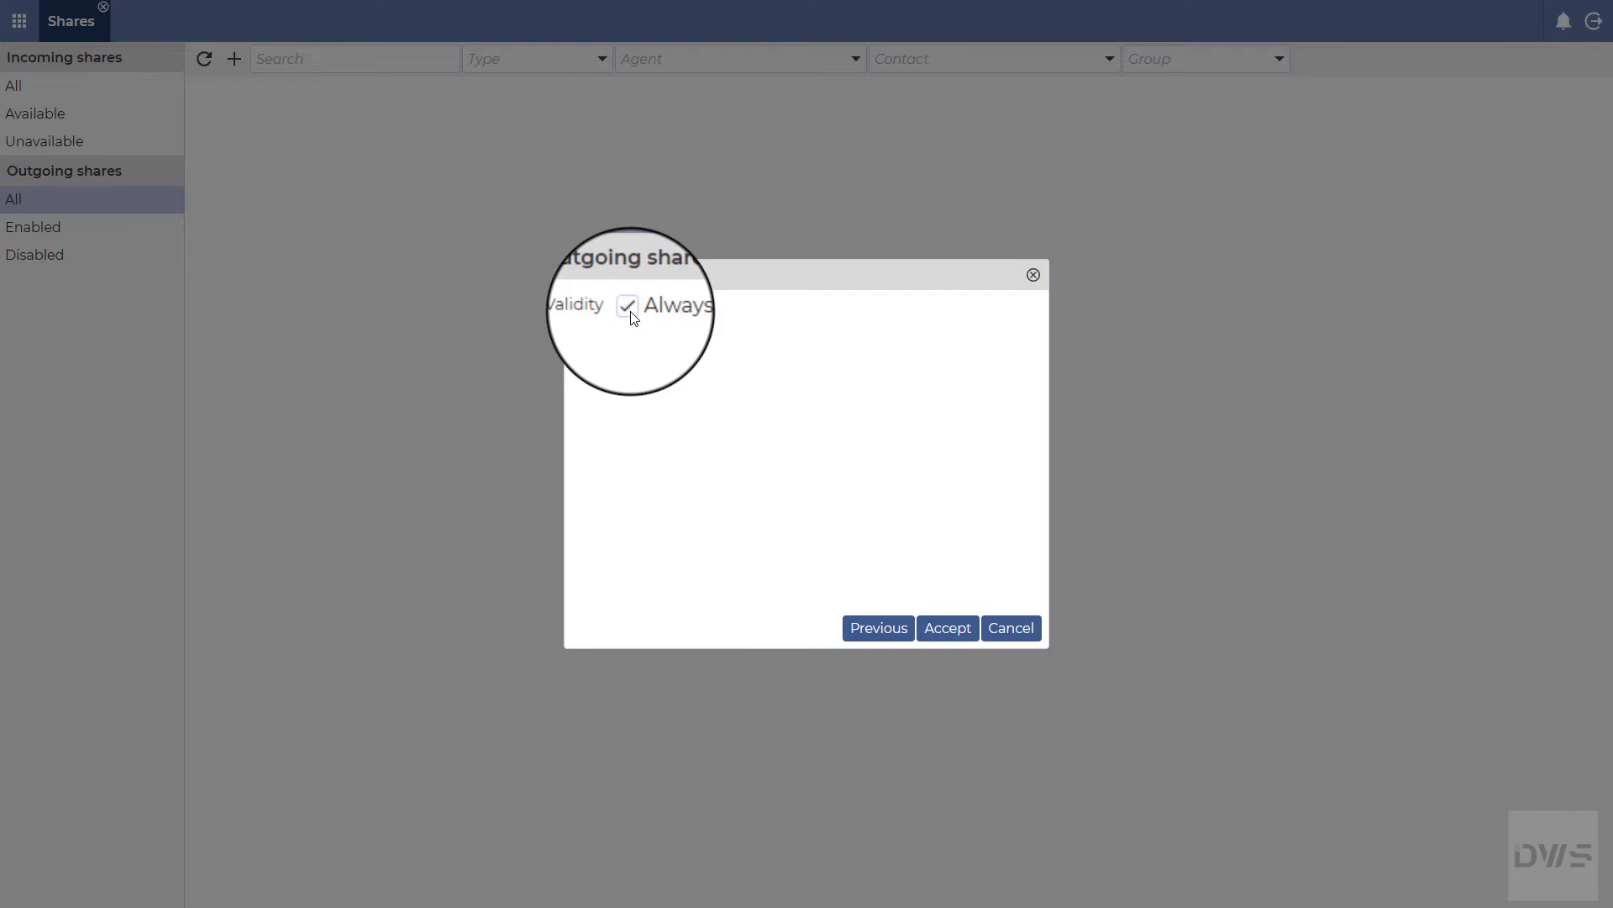
pyautogui.click(953, 633)
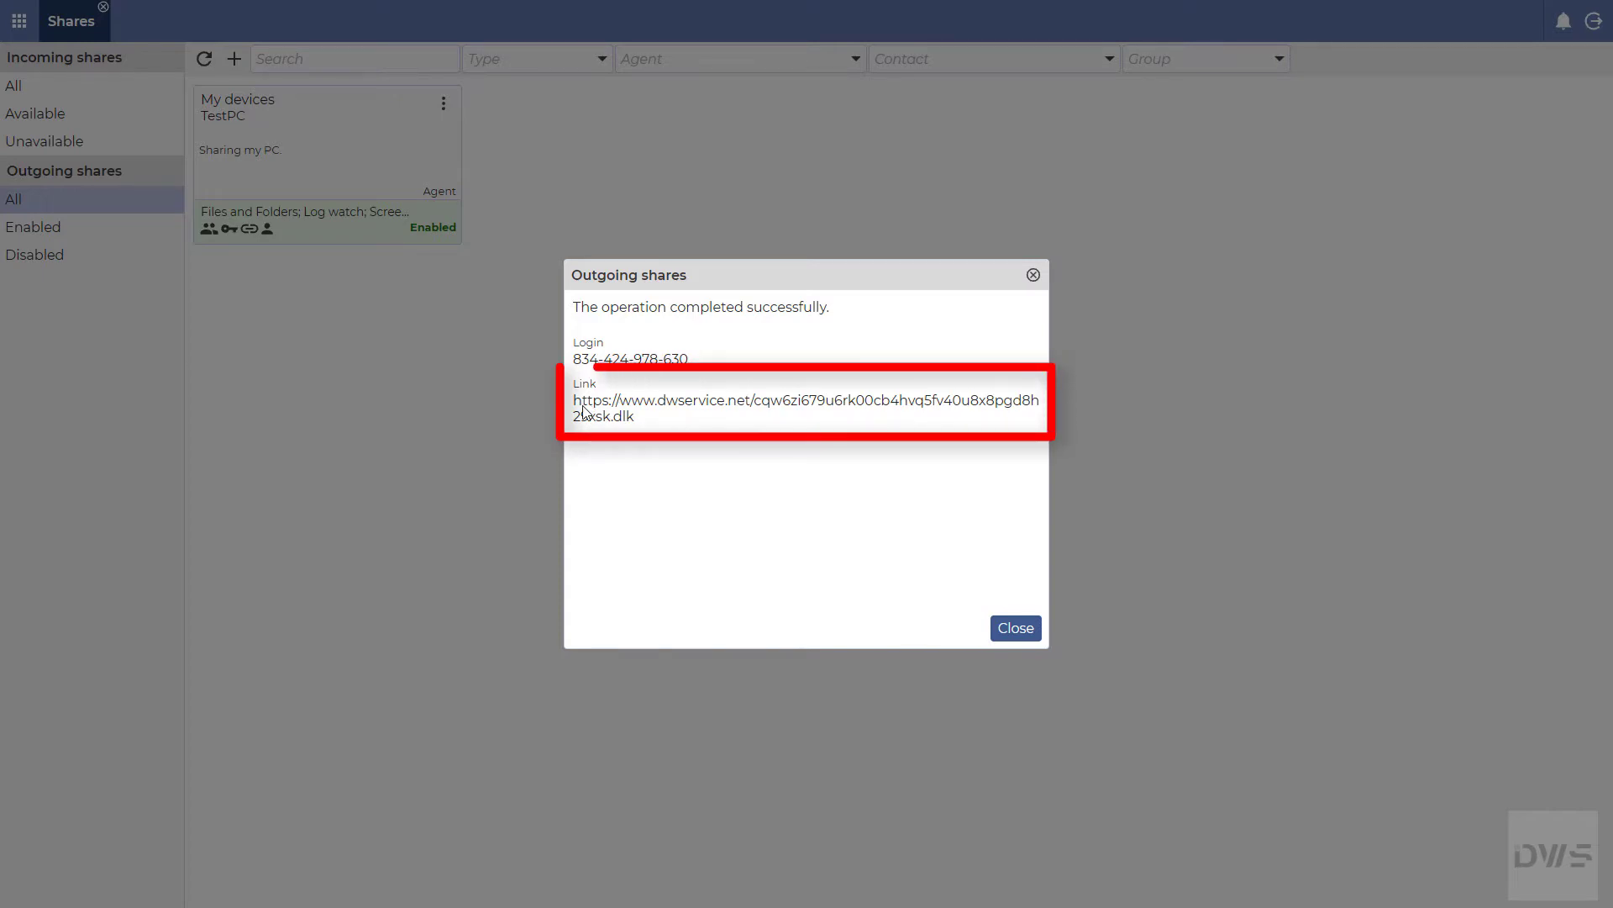
# Step: Dismiss the share-created confirmation to reveal the enabled TestPC share 'Sharing my PC'
pyautogui.click(1016, 629)
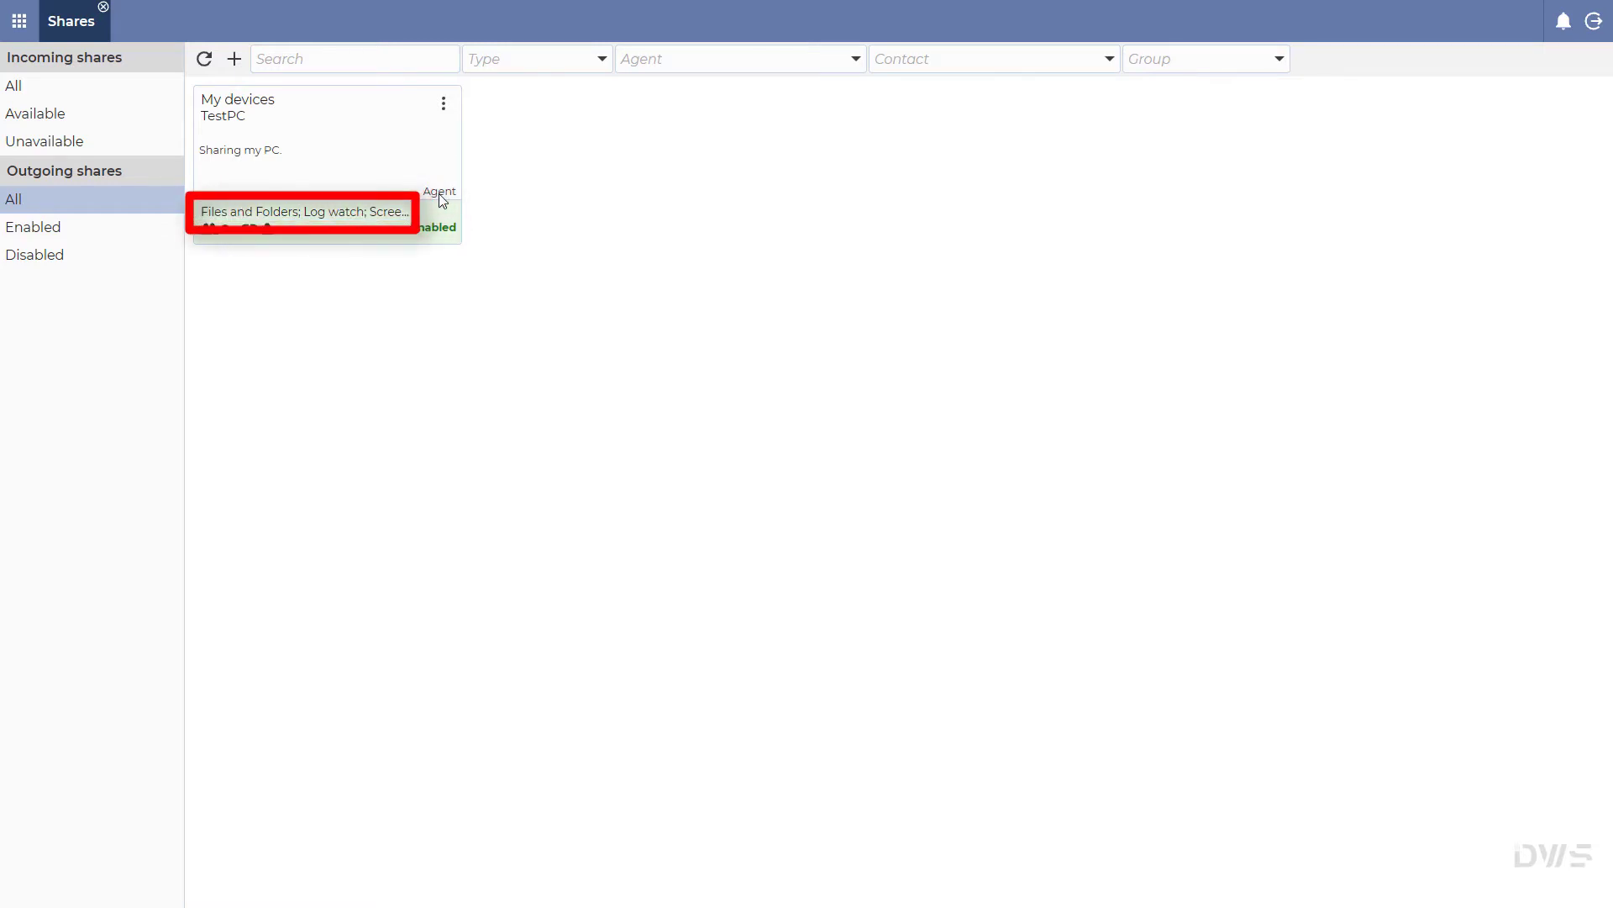
# Step: Check the shared folders for the Files and Folders and Log watch permissions
pyautogui.moveTo(312, 214)
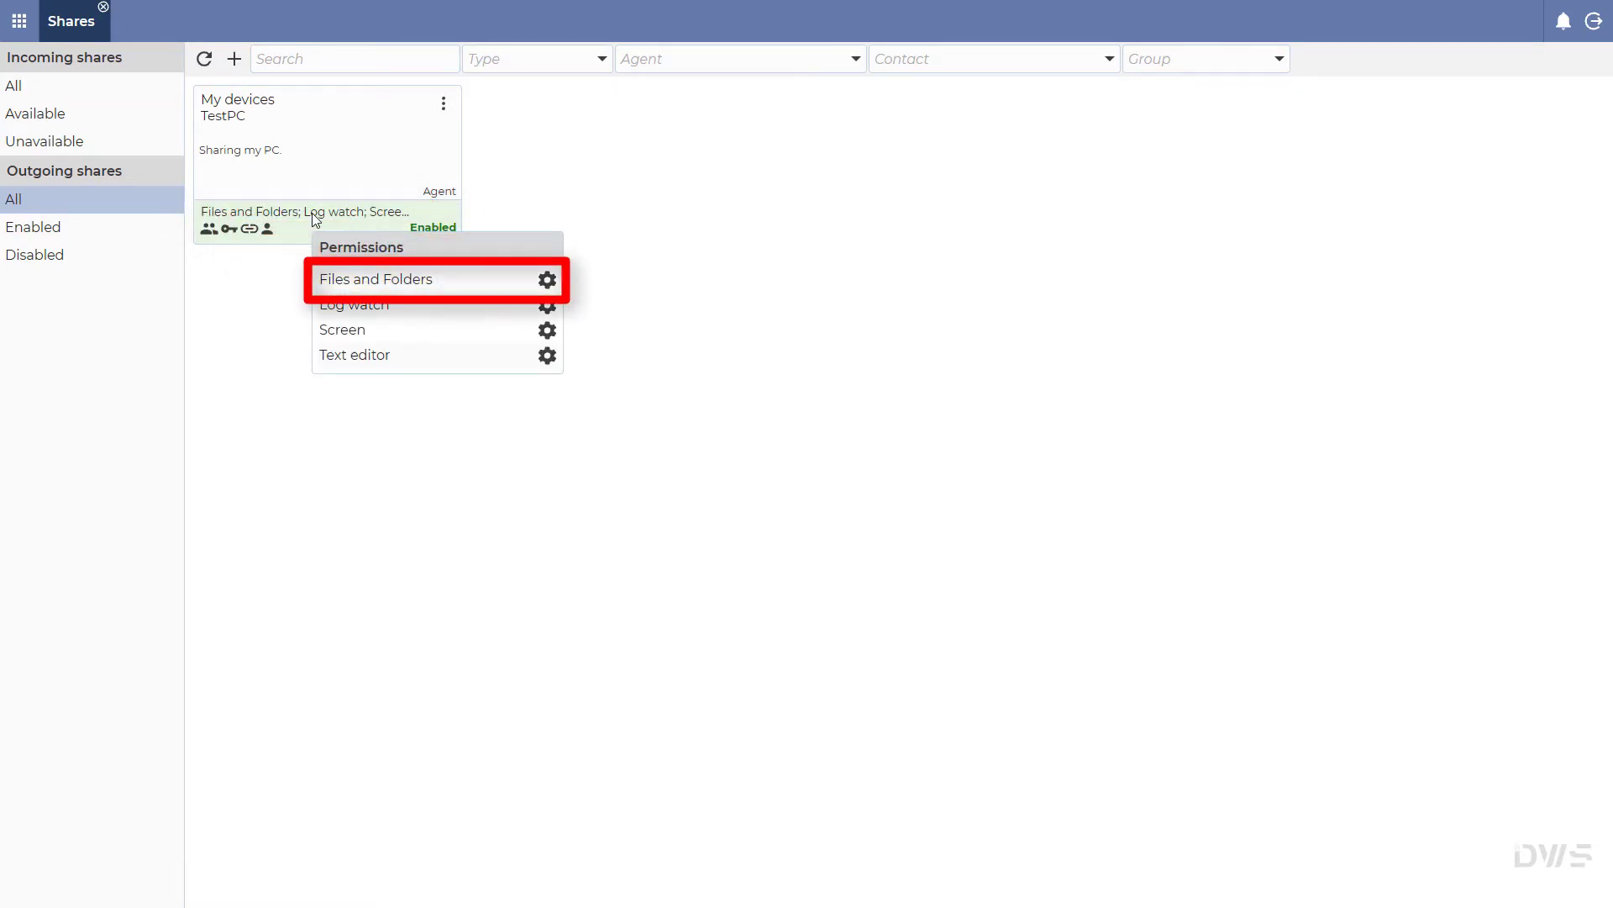
pyautogui.click(547, 281)
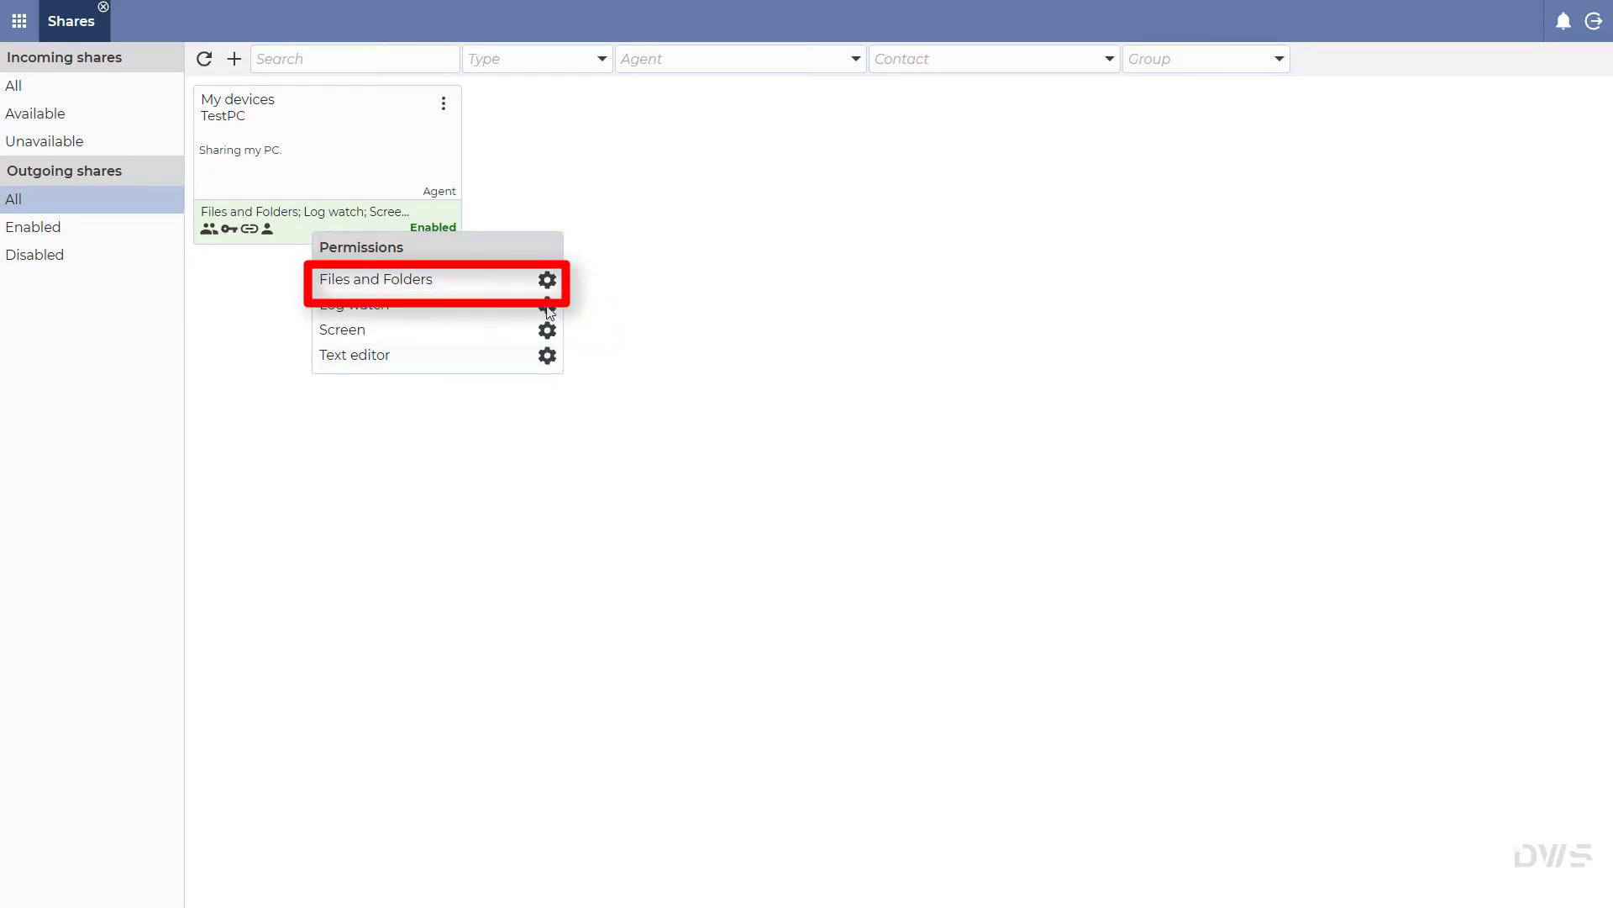
pyautogui.click(547, 305)
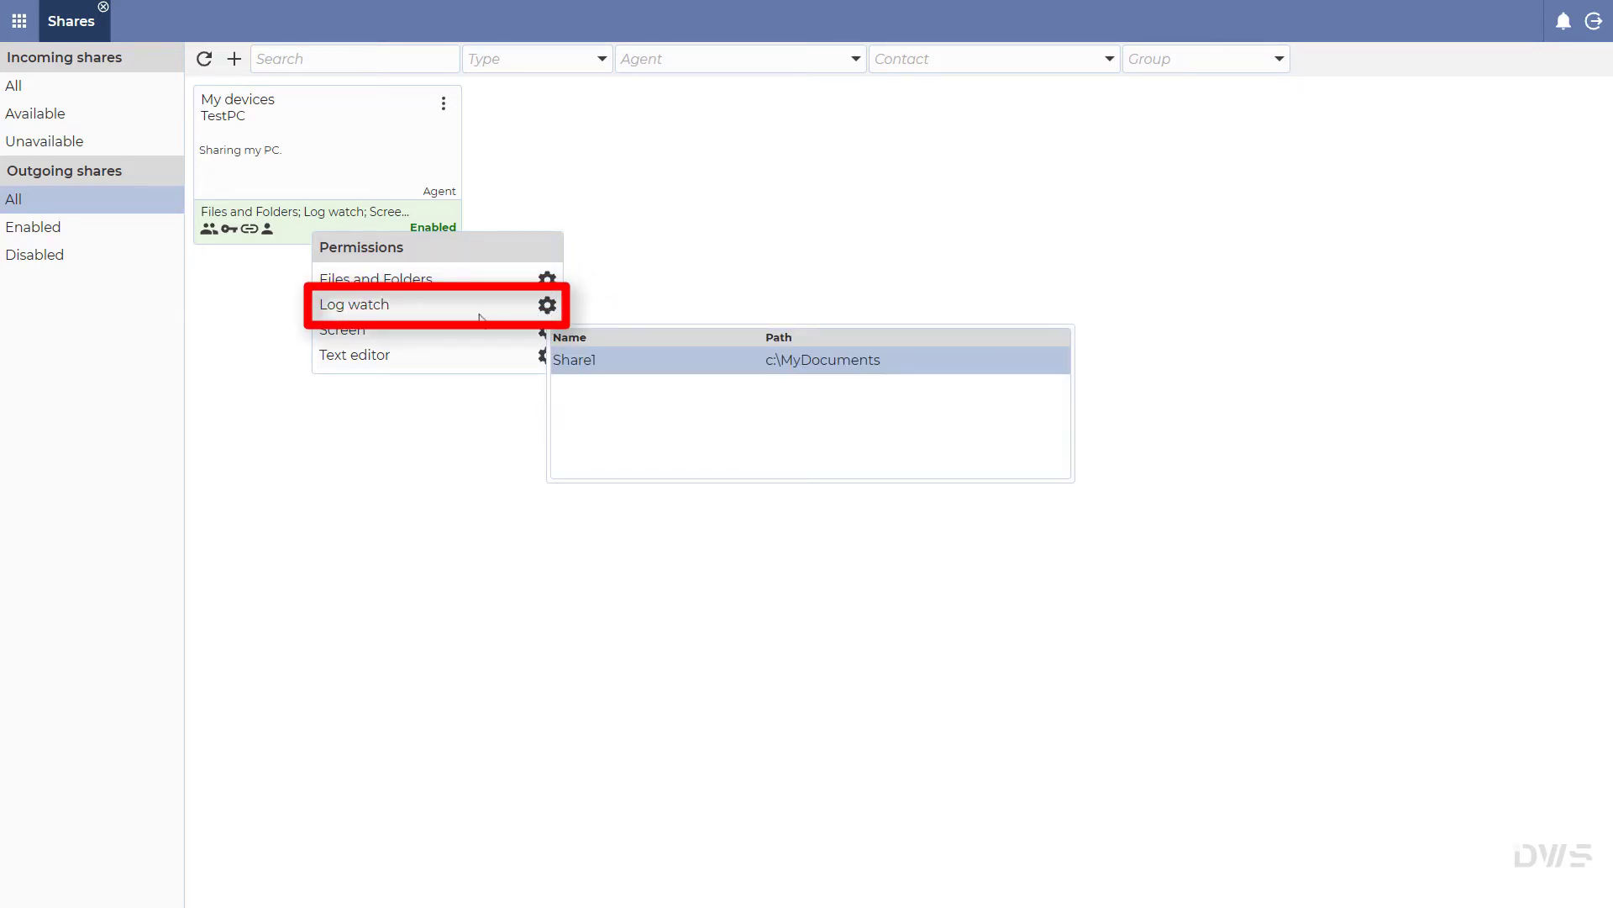
pyautogui.click(336, 338)
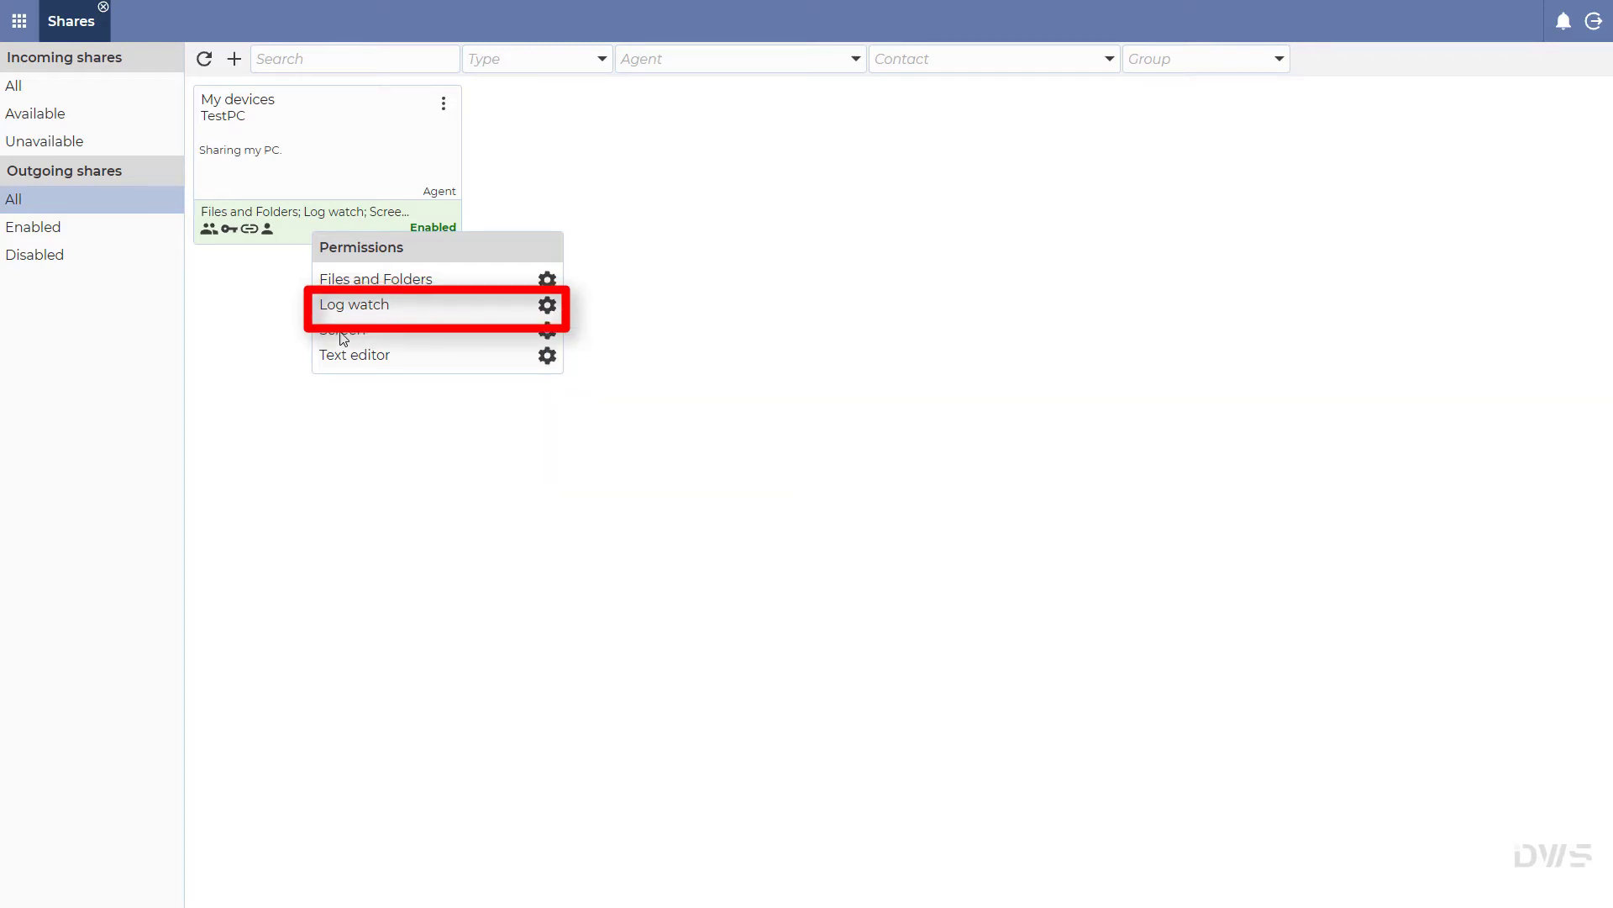
# Step: Check the Screen options and Text editor folders, then show the share's login code and link
pyautogui.click(547, 331)
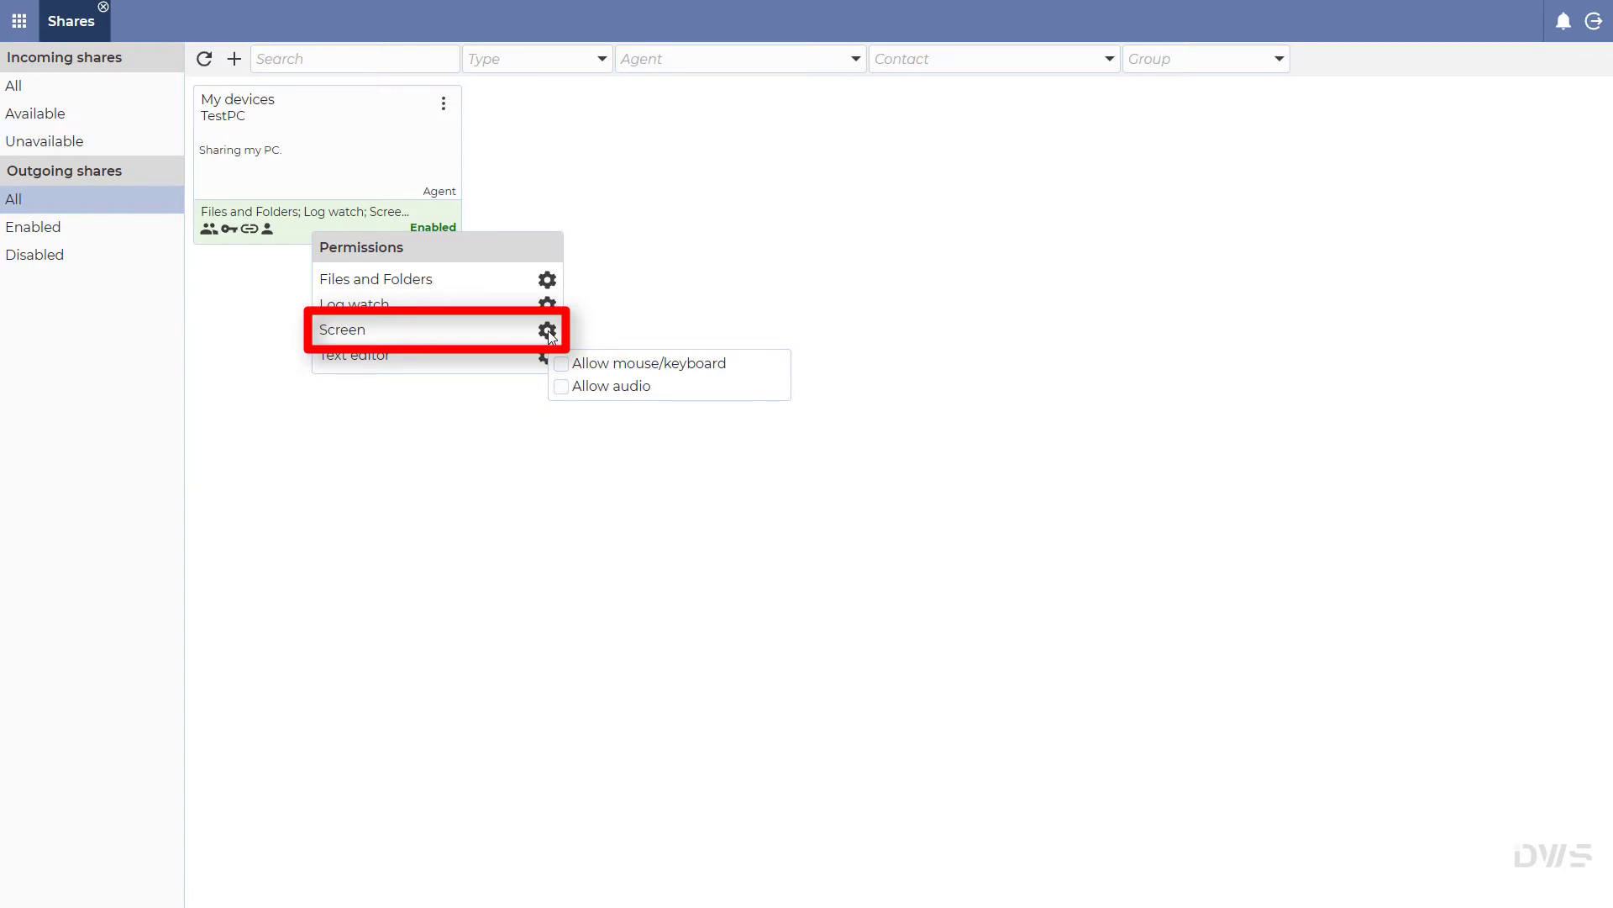
pyautogui.click(374, 362)
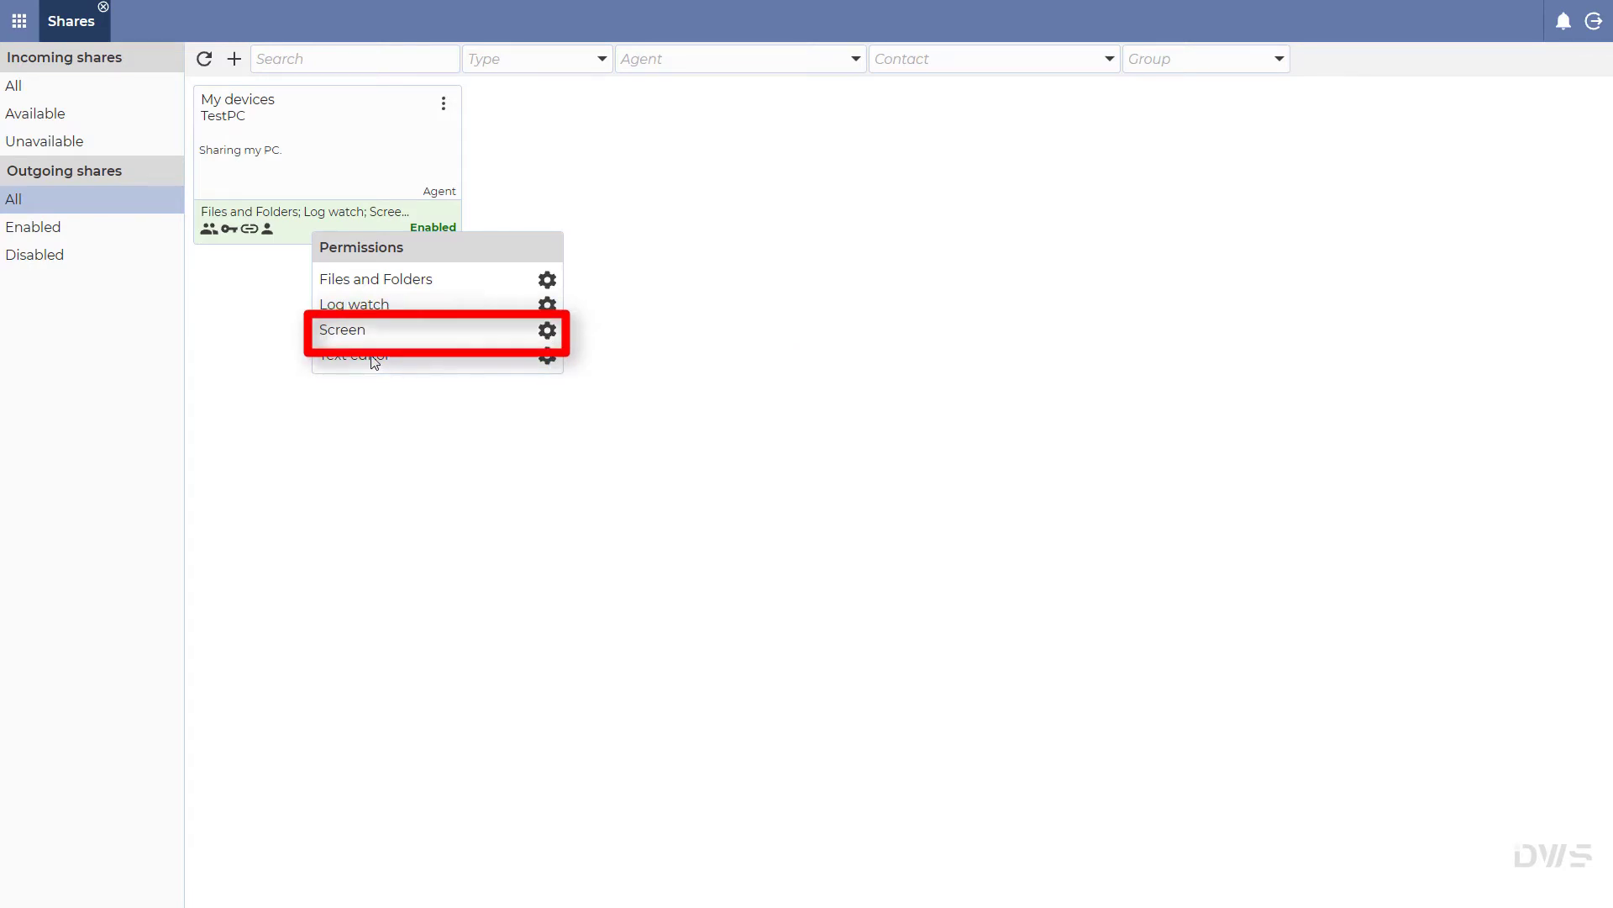
pyautogui.click(547, 356)
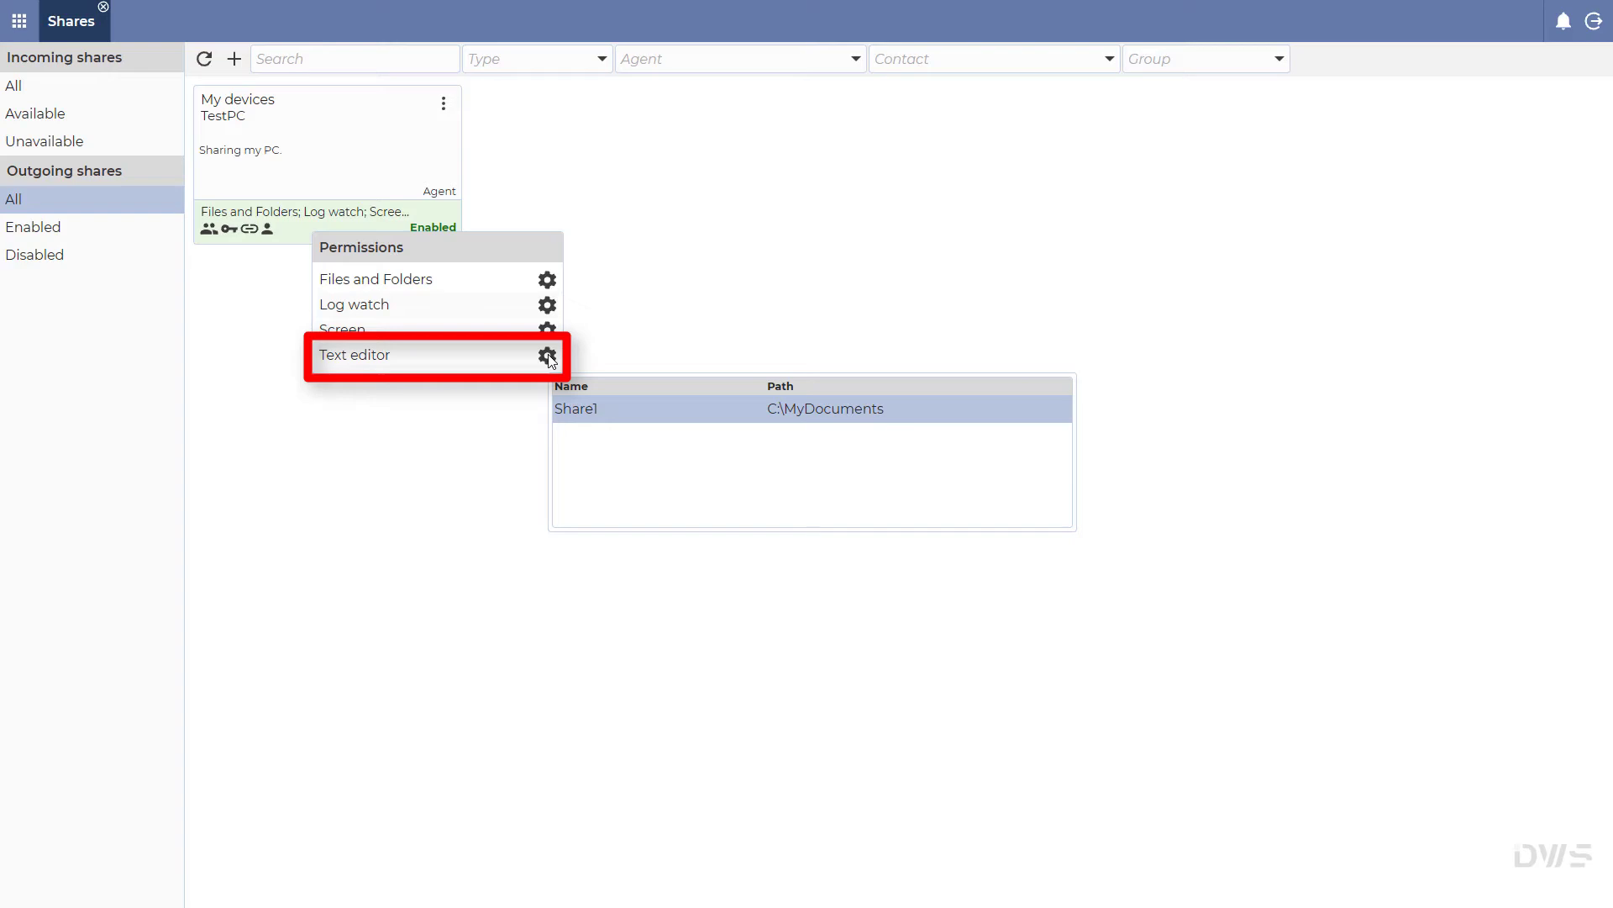
pyautogui.click(267, 231)
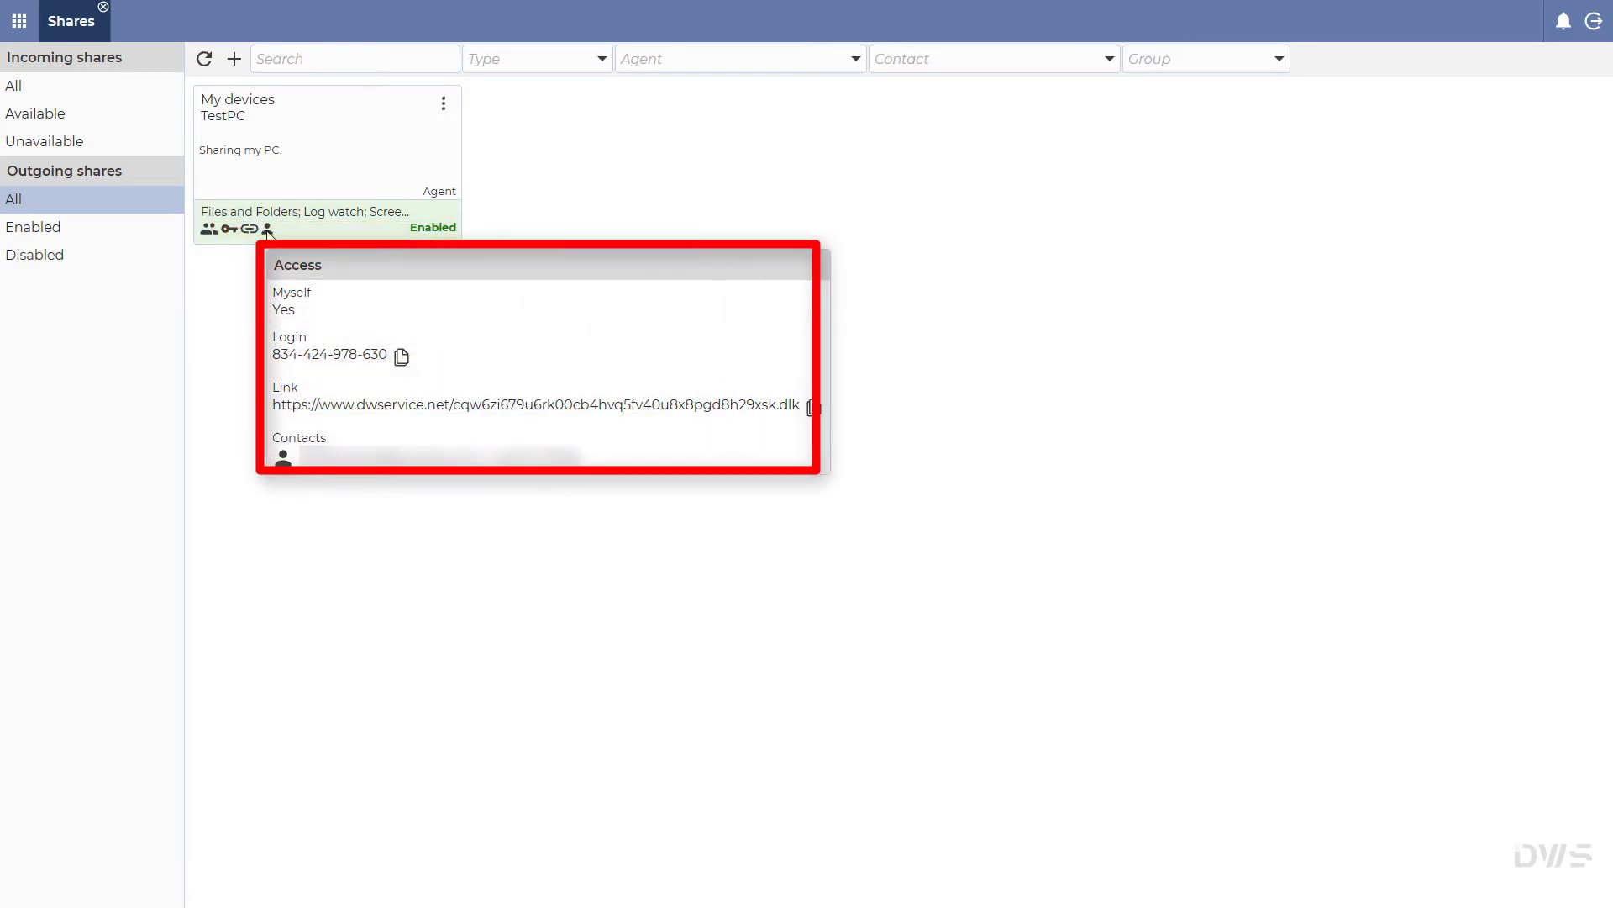
# Step: Open the My devices TestPC share from the list of all incoming shares
pyautogui.click(53, 89)
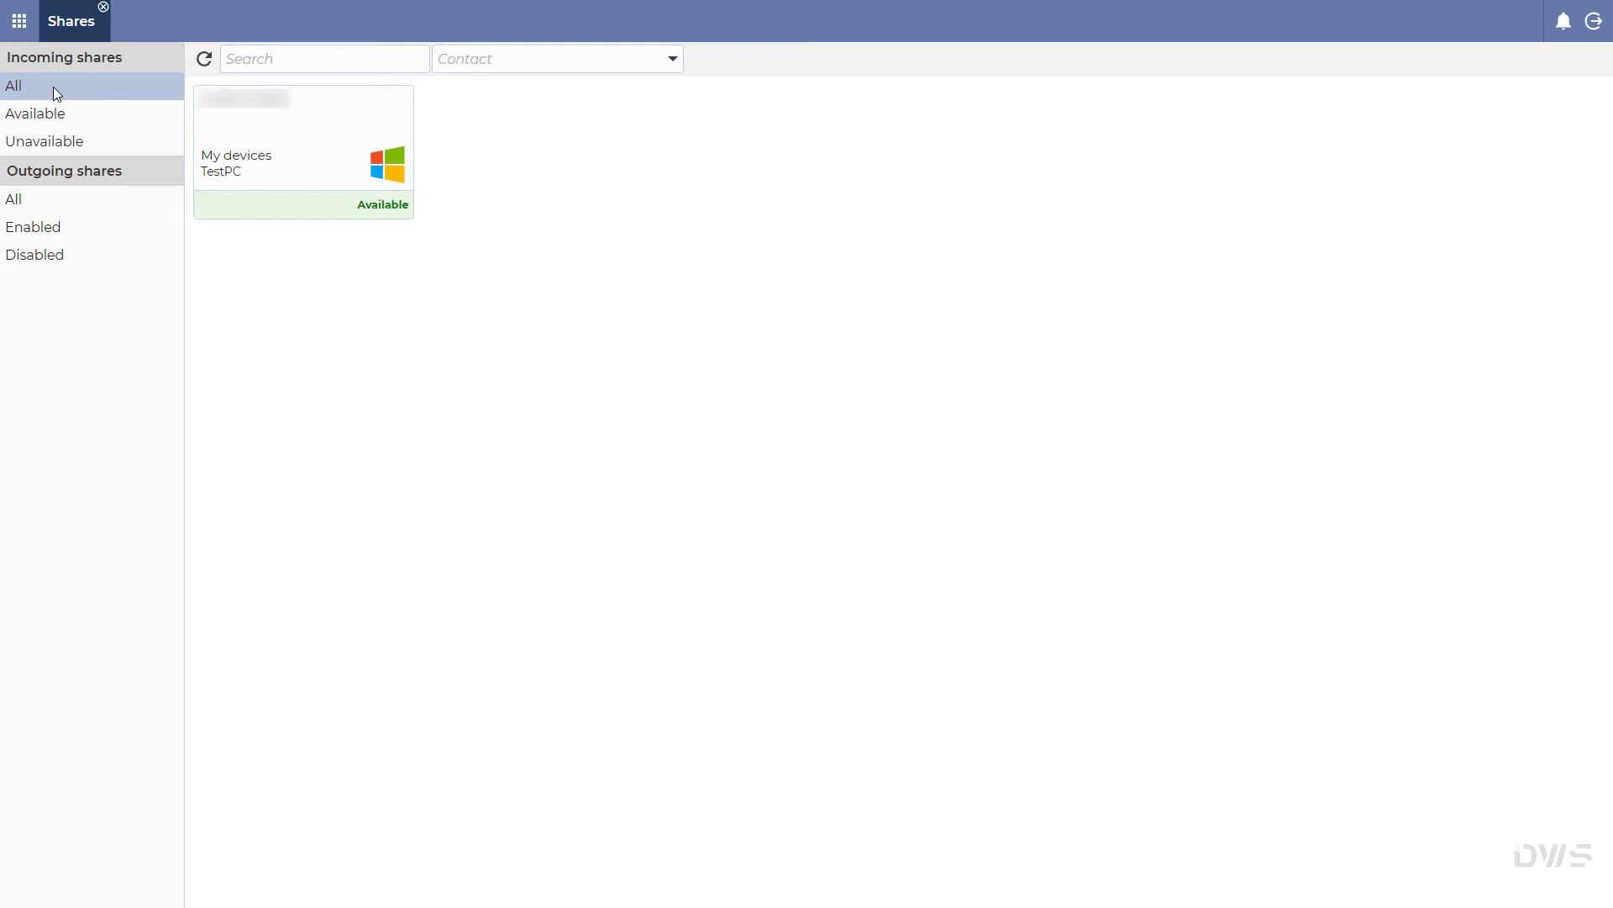
pyautogui.click(330, 162)
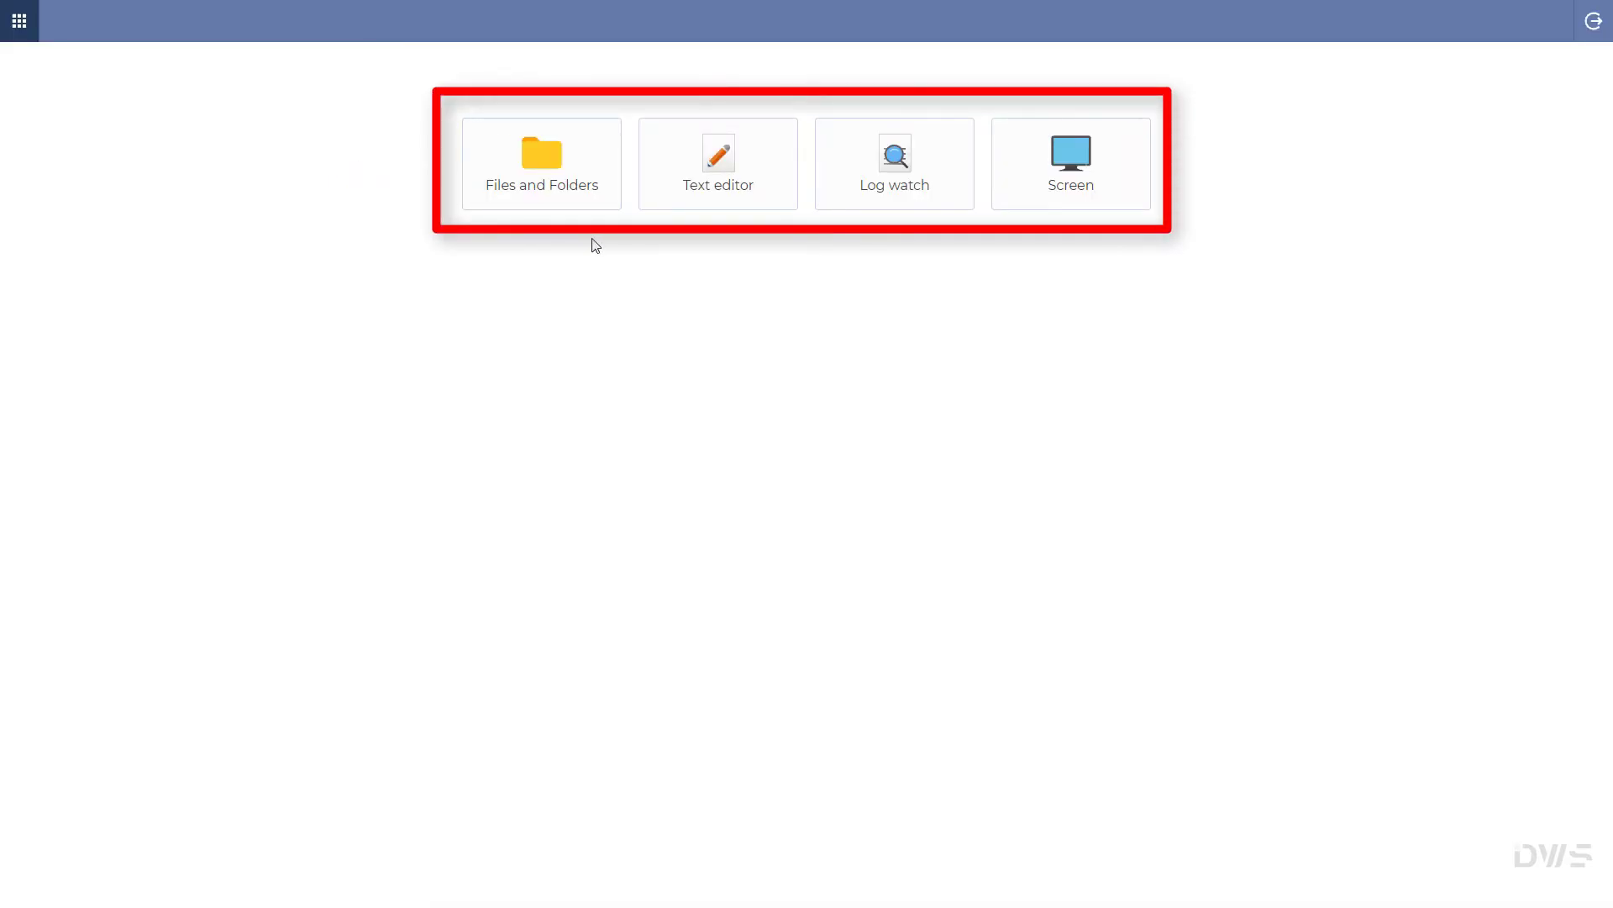
# Step: View MyTextFile.txt from Share1 via Files and Folders, then close the Text editor and Files and Folders
pyautogui.click(577, 190)
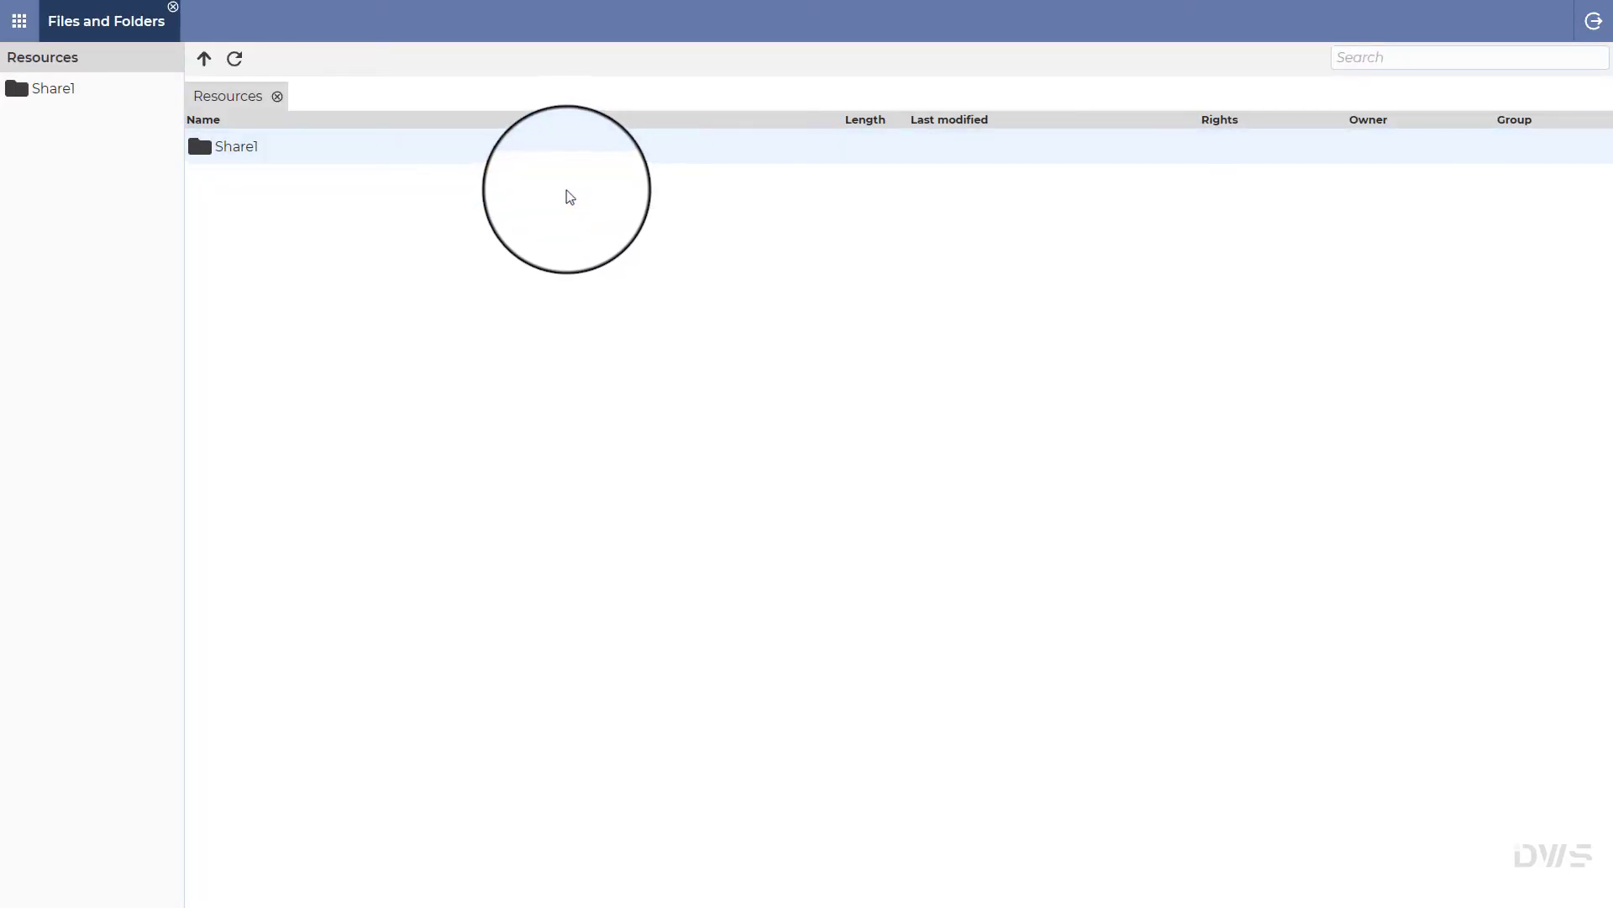
pyautogui.click(259, 148)
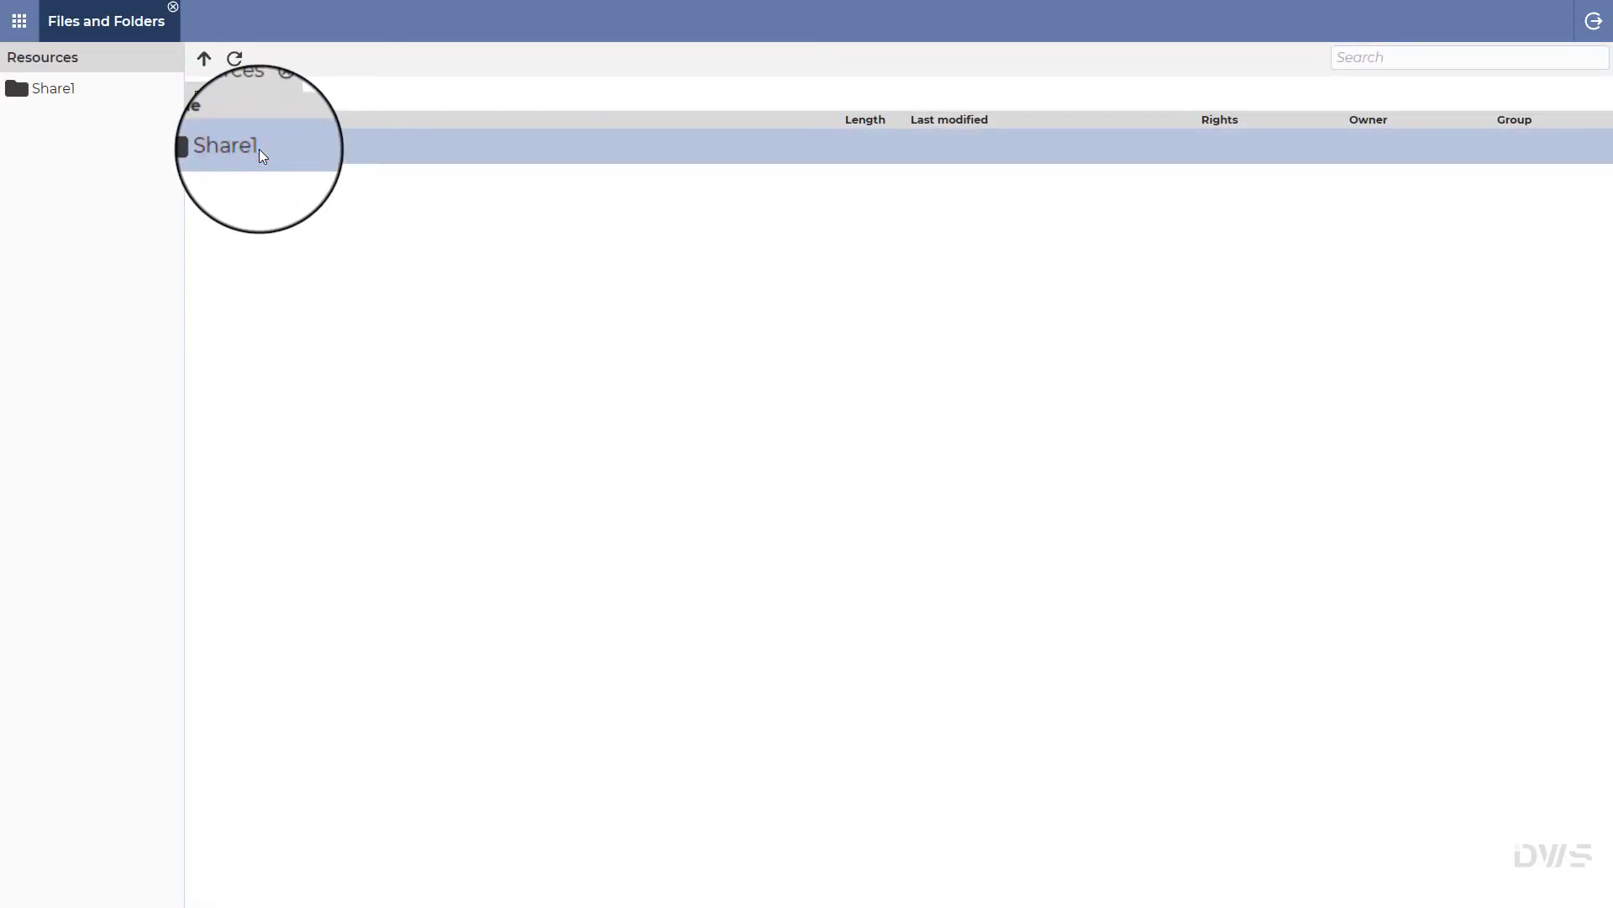
pyautogui.doubleClick(258, 149)
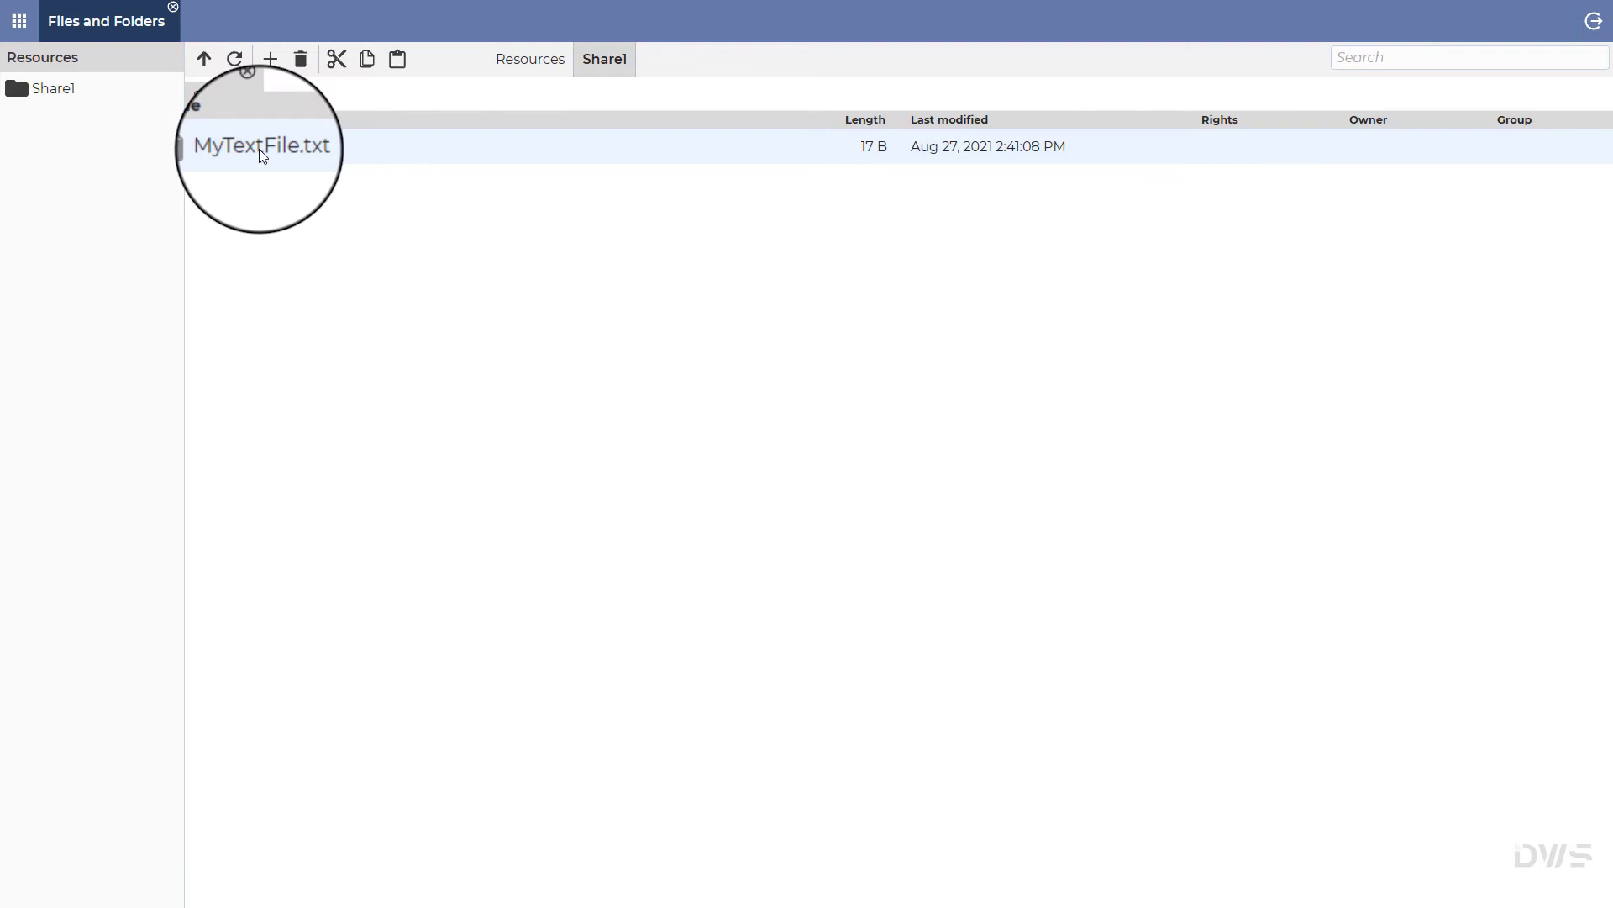
pyautogui.doubleClick(259, 149)
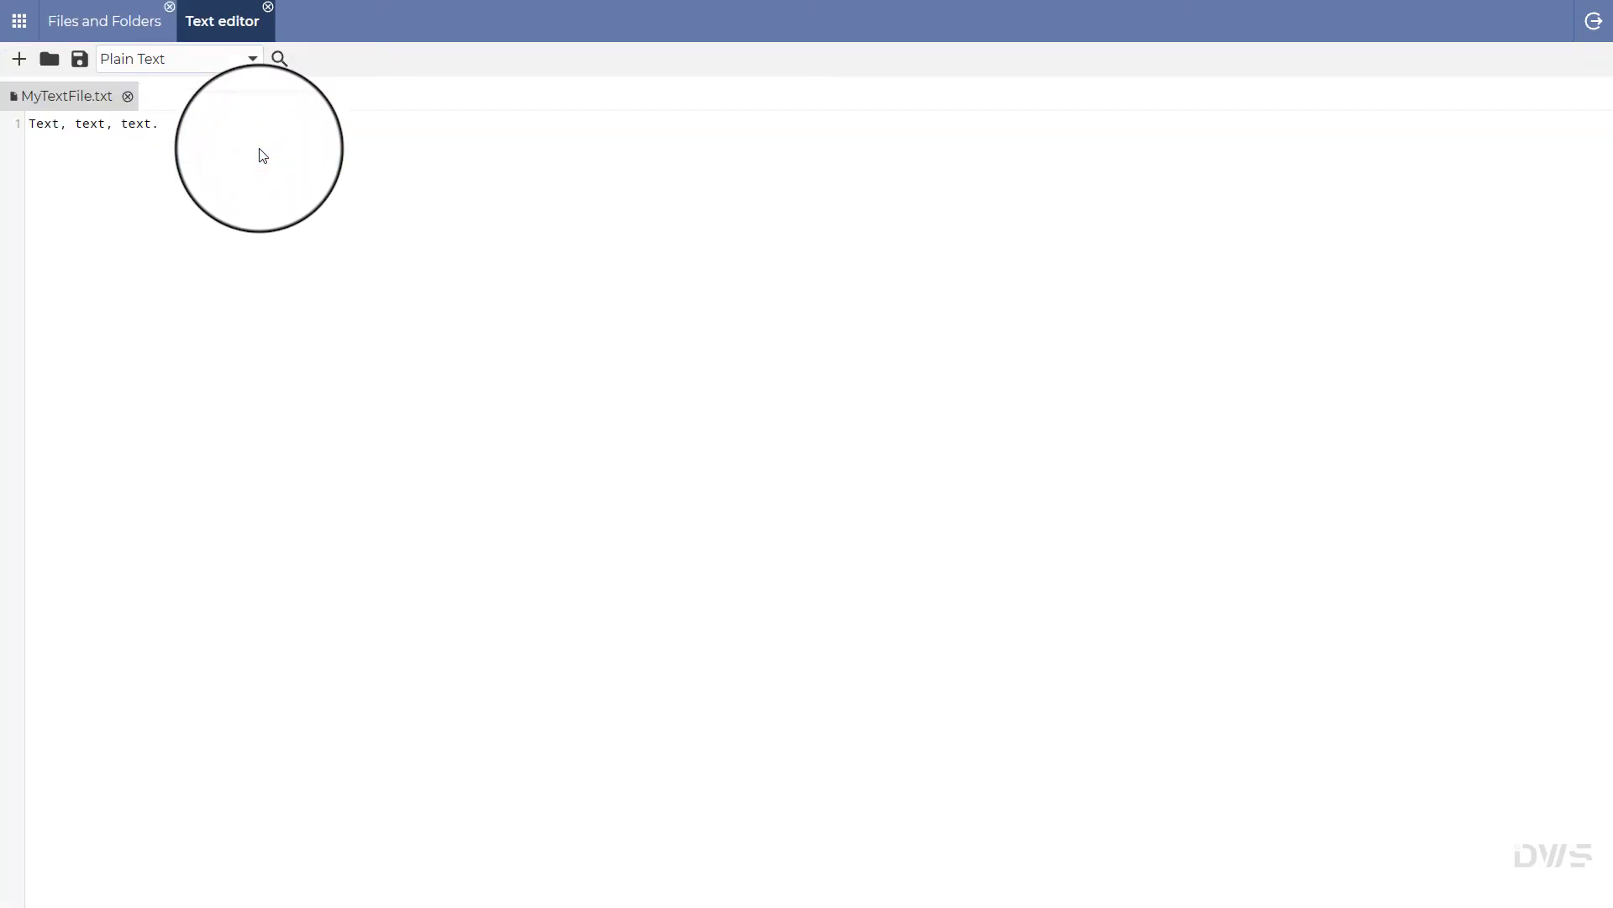
pyautogui.click(269, 8)
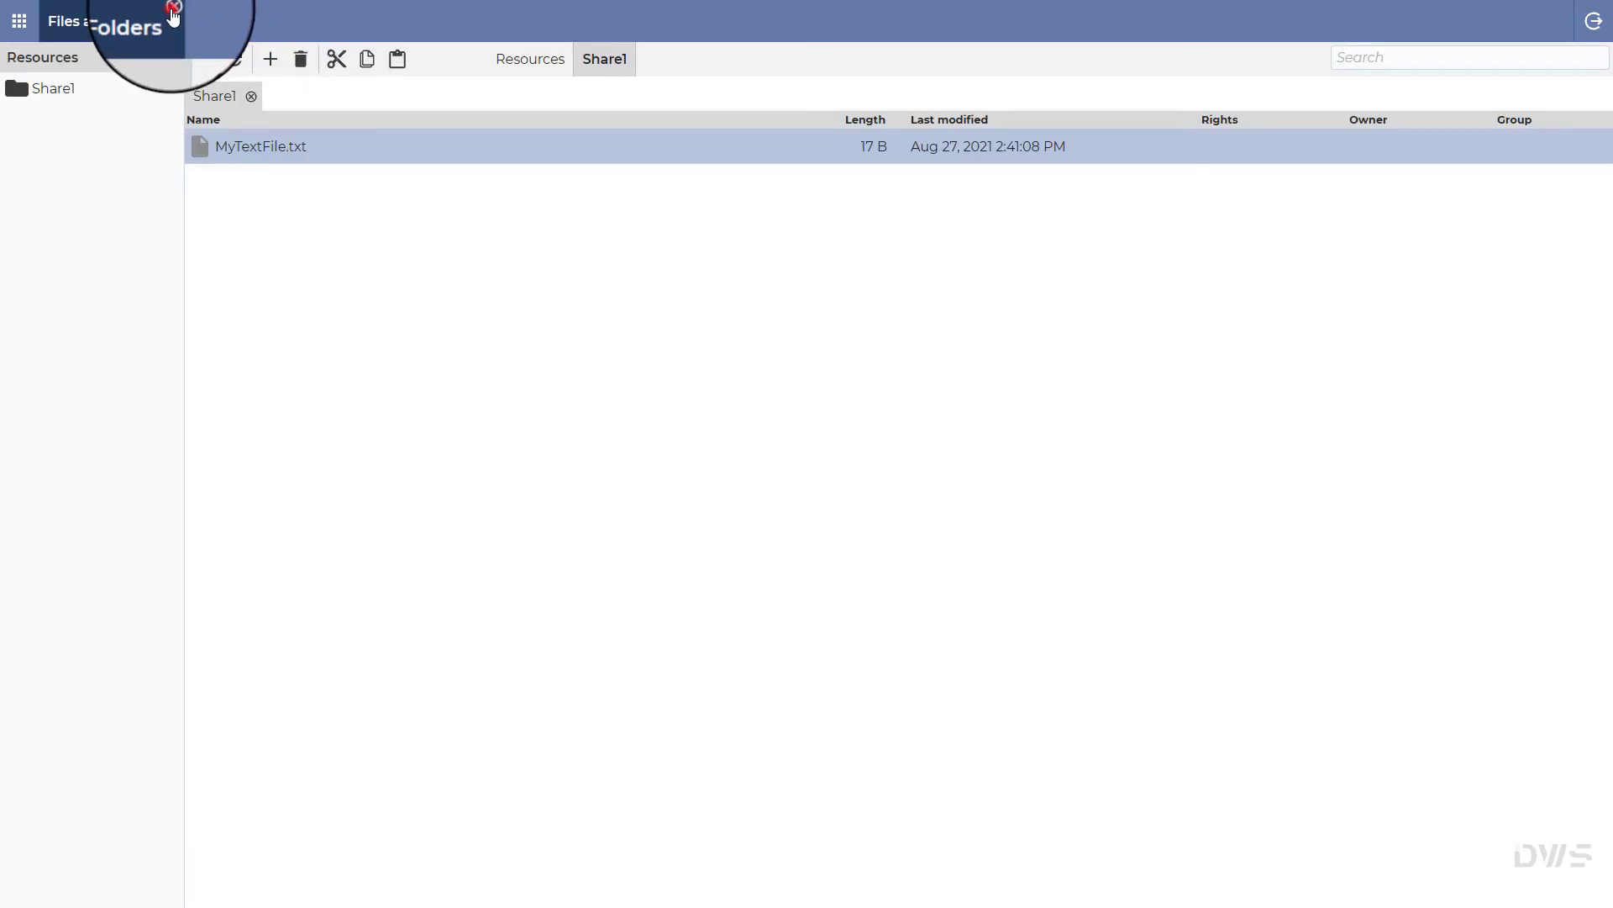
pyautogui.click(173, 7)
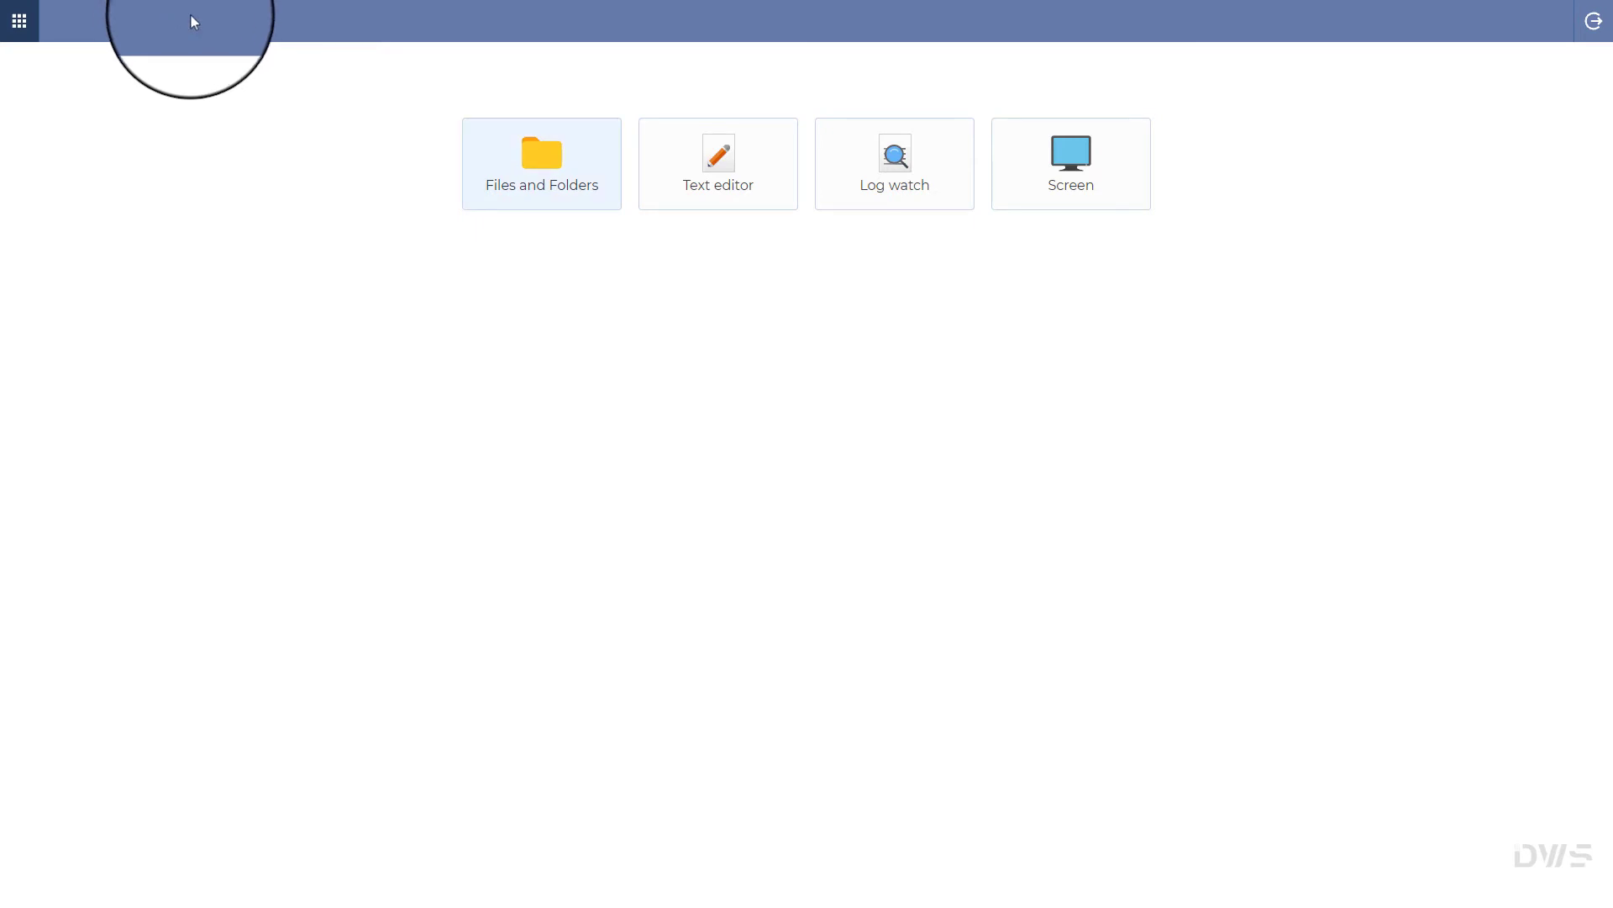
pyautogui.click(725, 184)
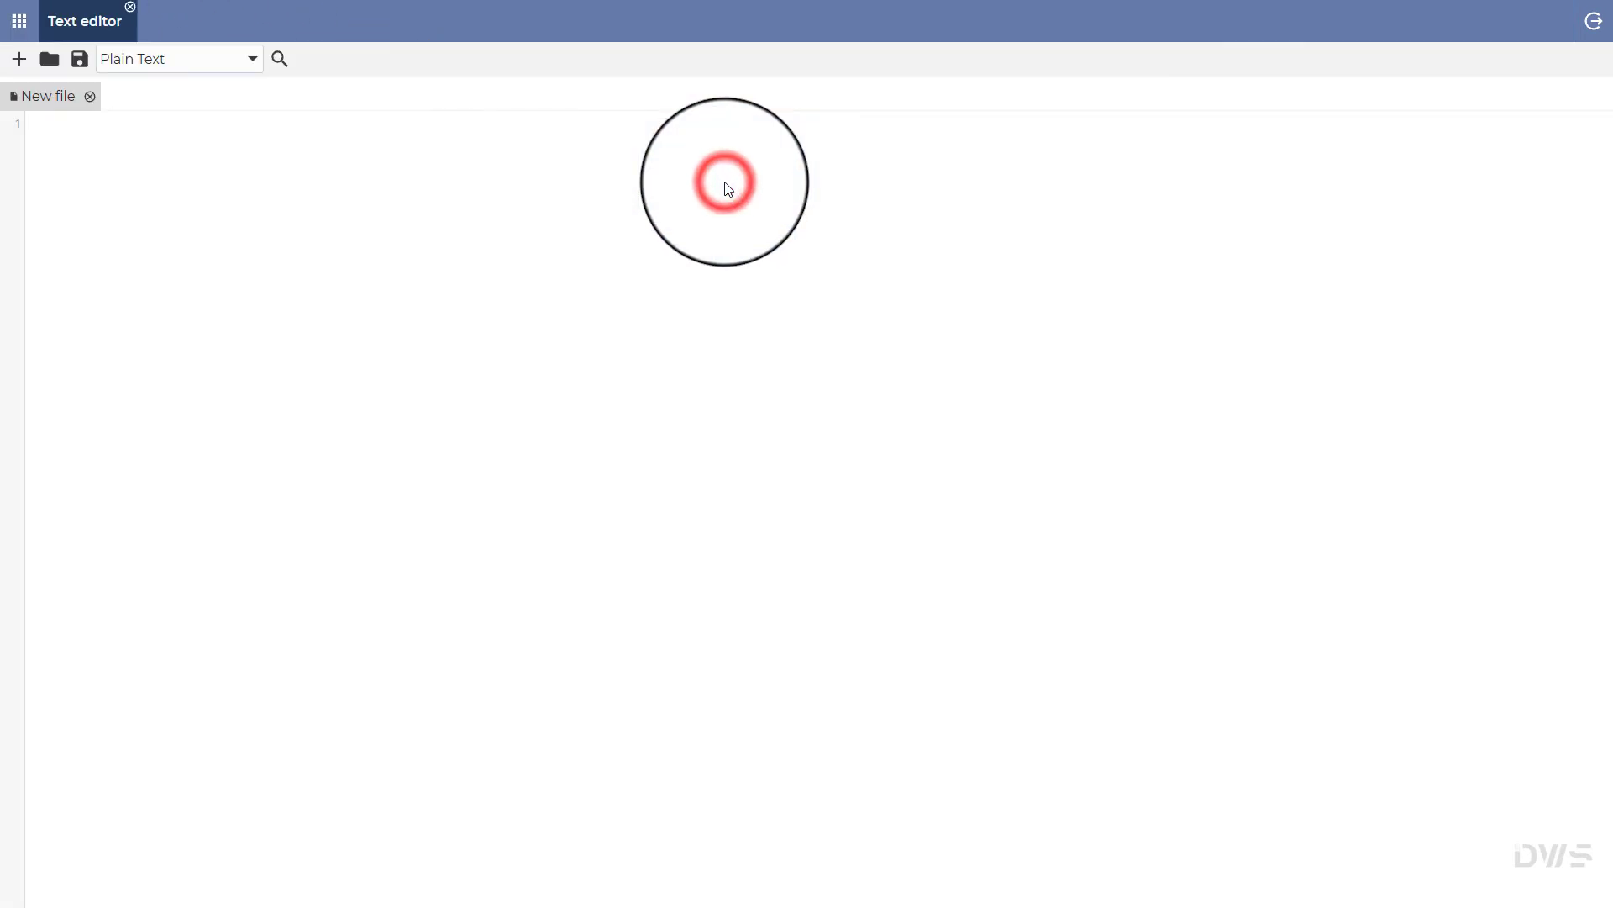
pyautogui.click(48, 59)
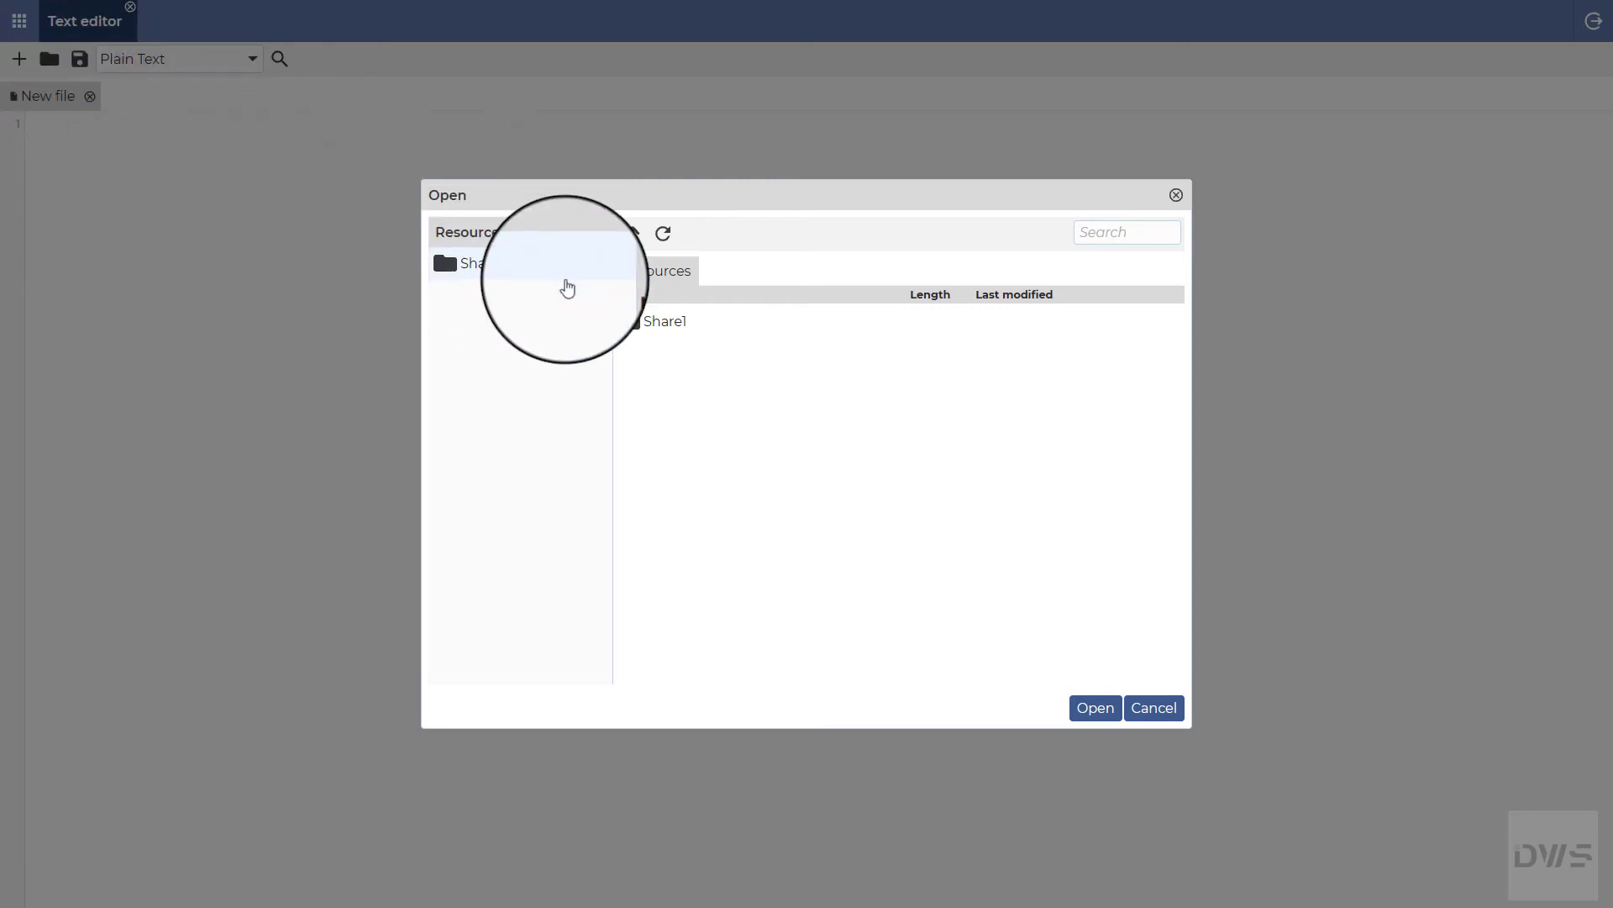
pyautogui.doubleClick(652, 321)
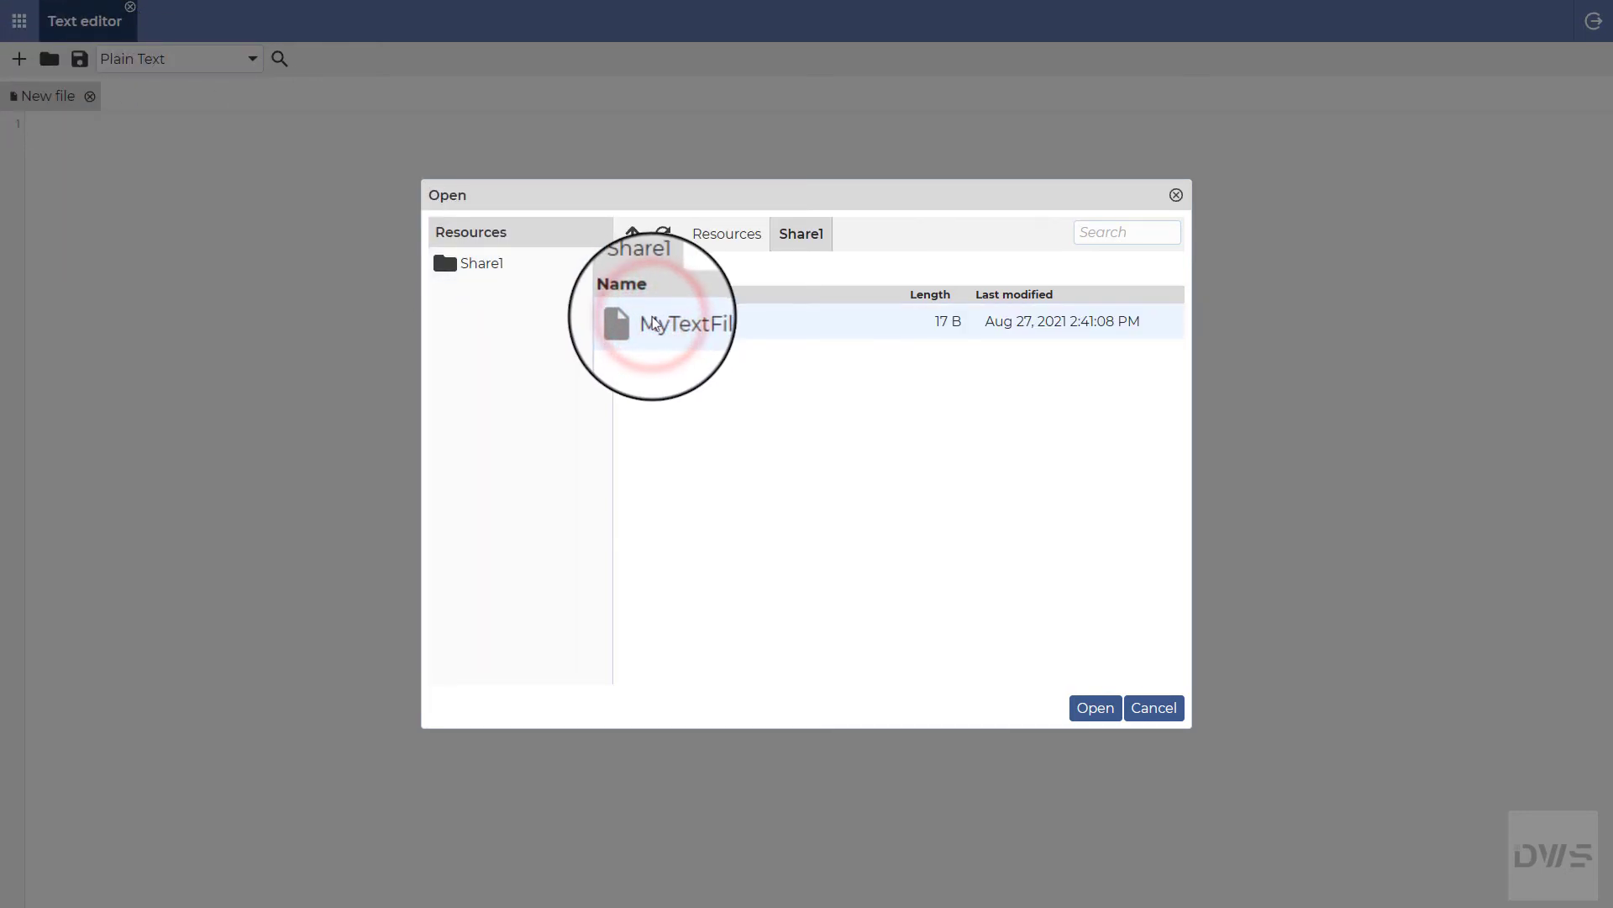
pyautogui.click(656, 323)
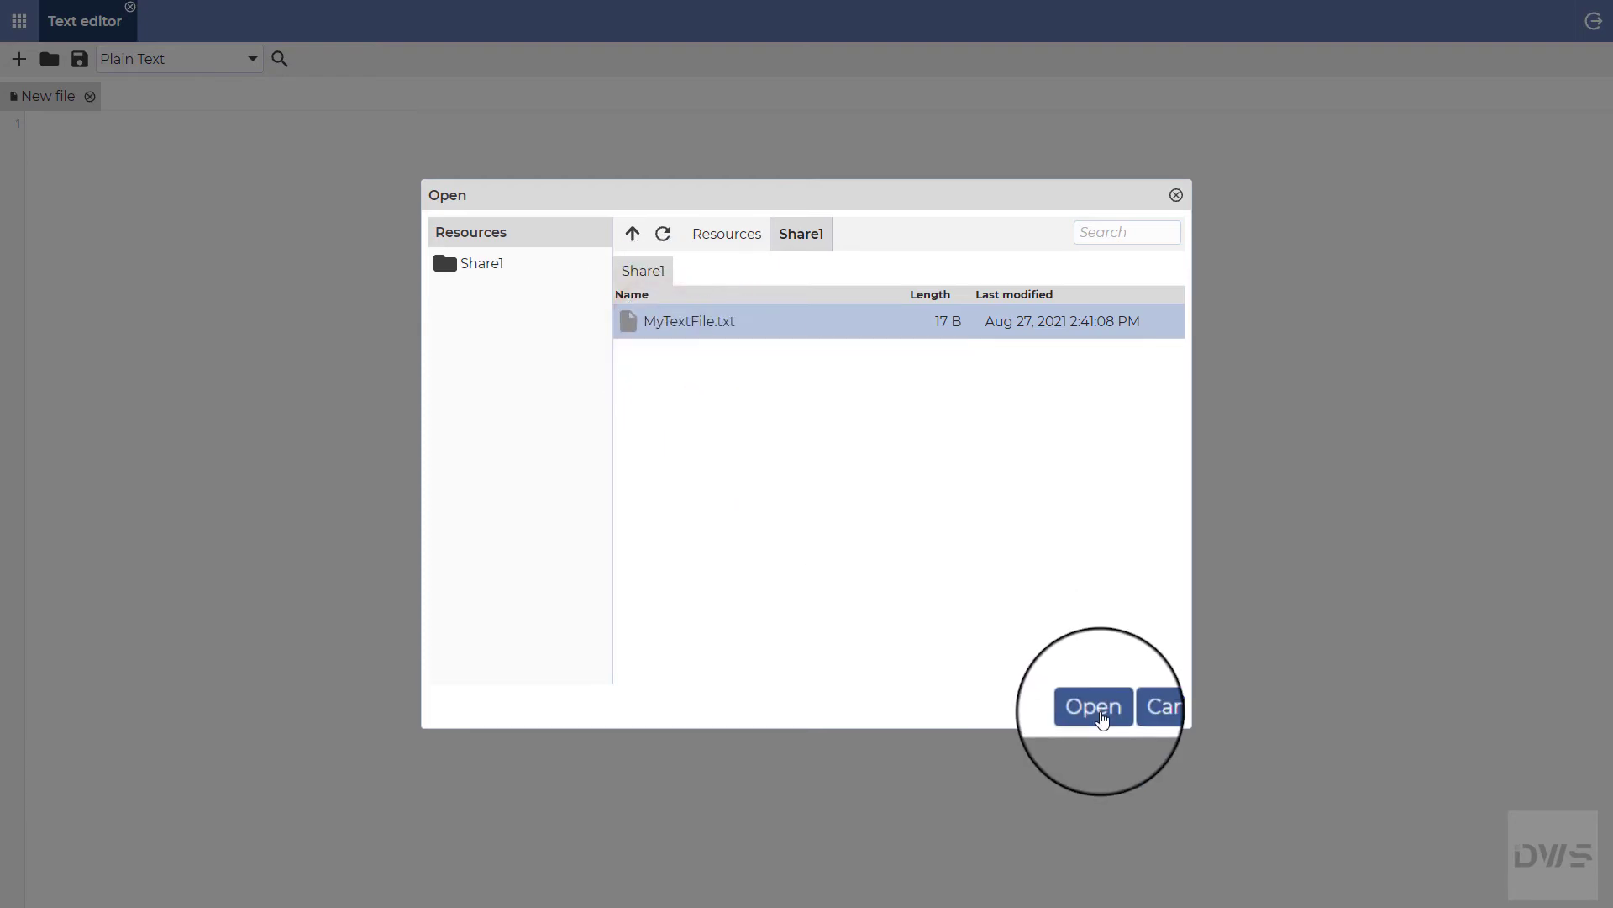
pyautogui.click(1093, 708)
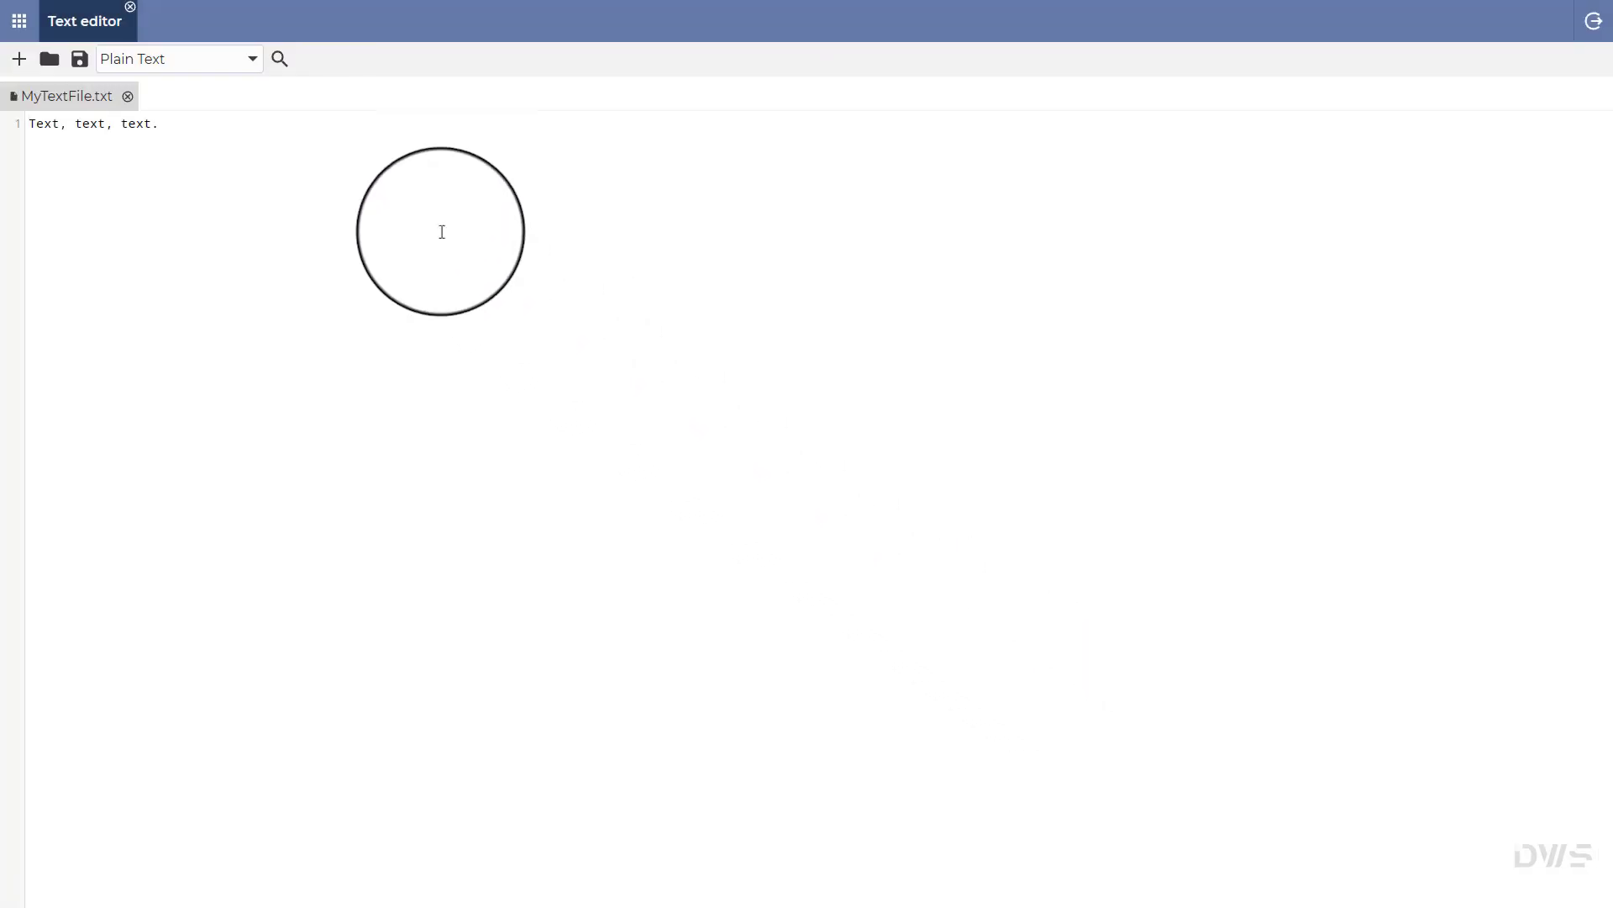
pyautogui.click(131, 11)
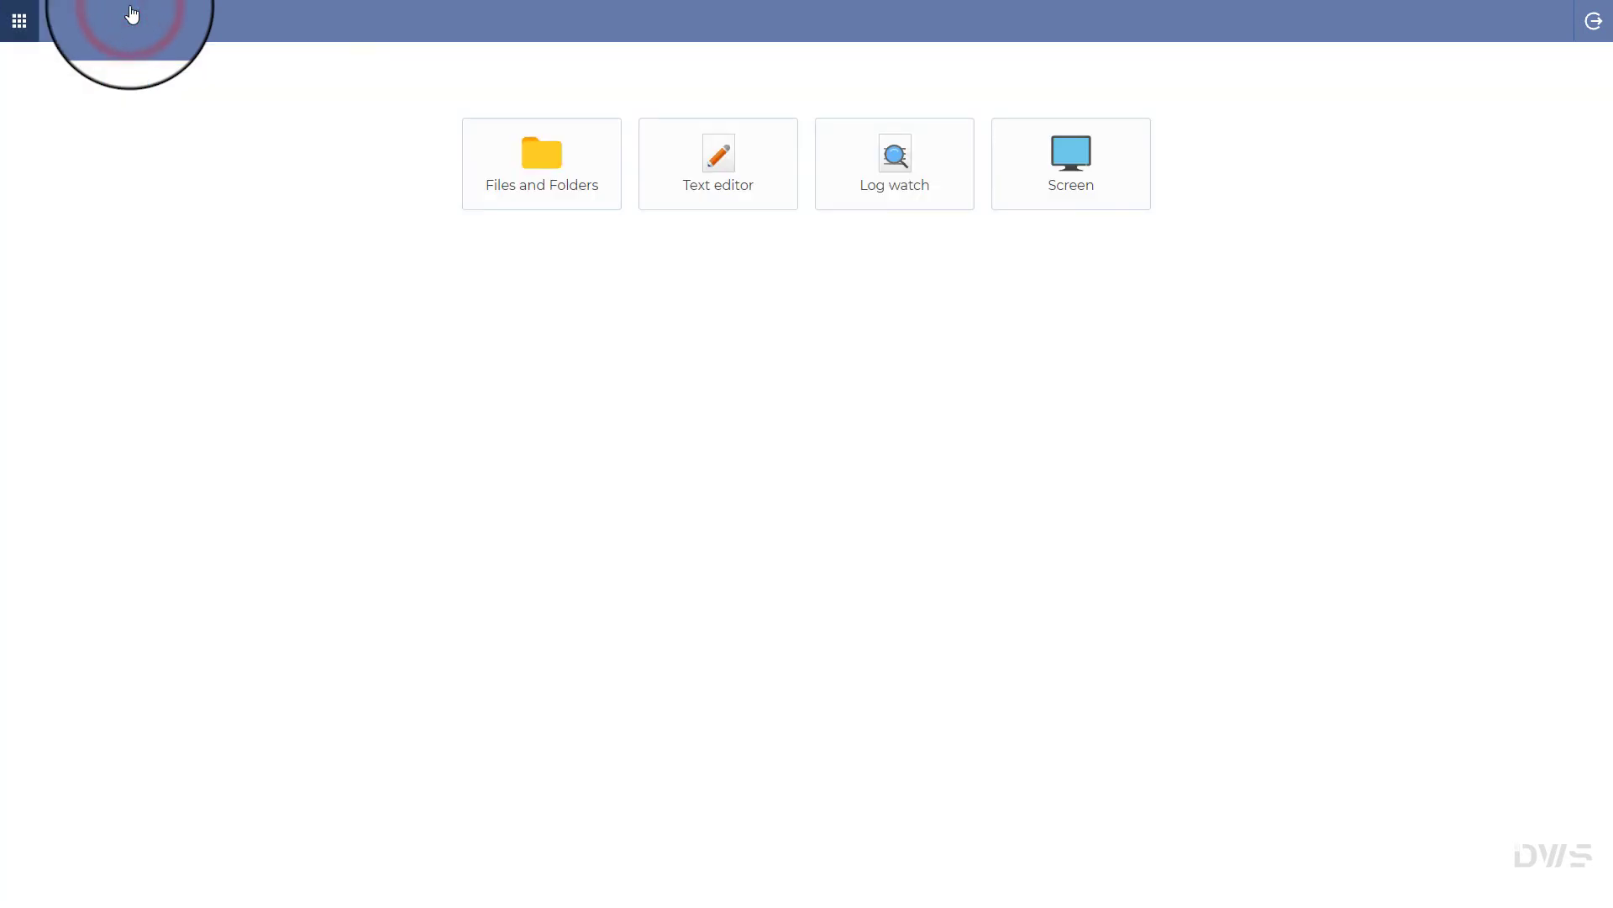
# Step: Watch Share1's MyTextFile.txt in Log watch, then close Log watch
pyautogui.click(931, 198)
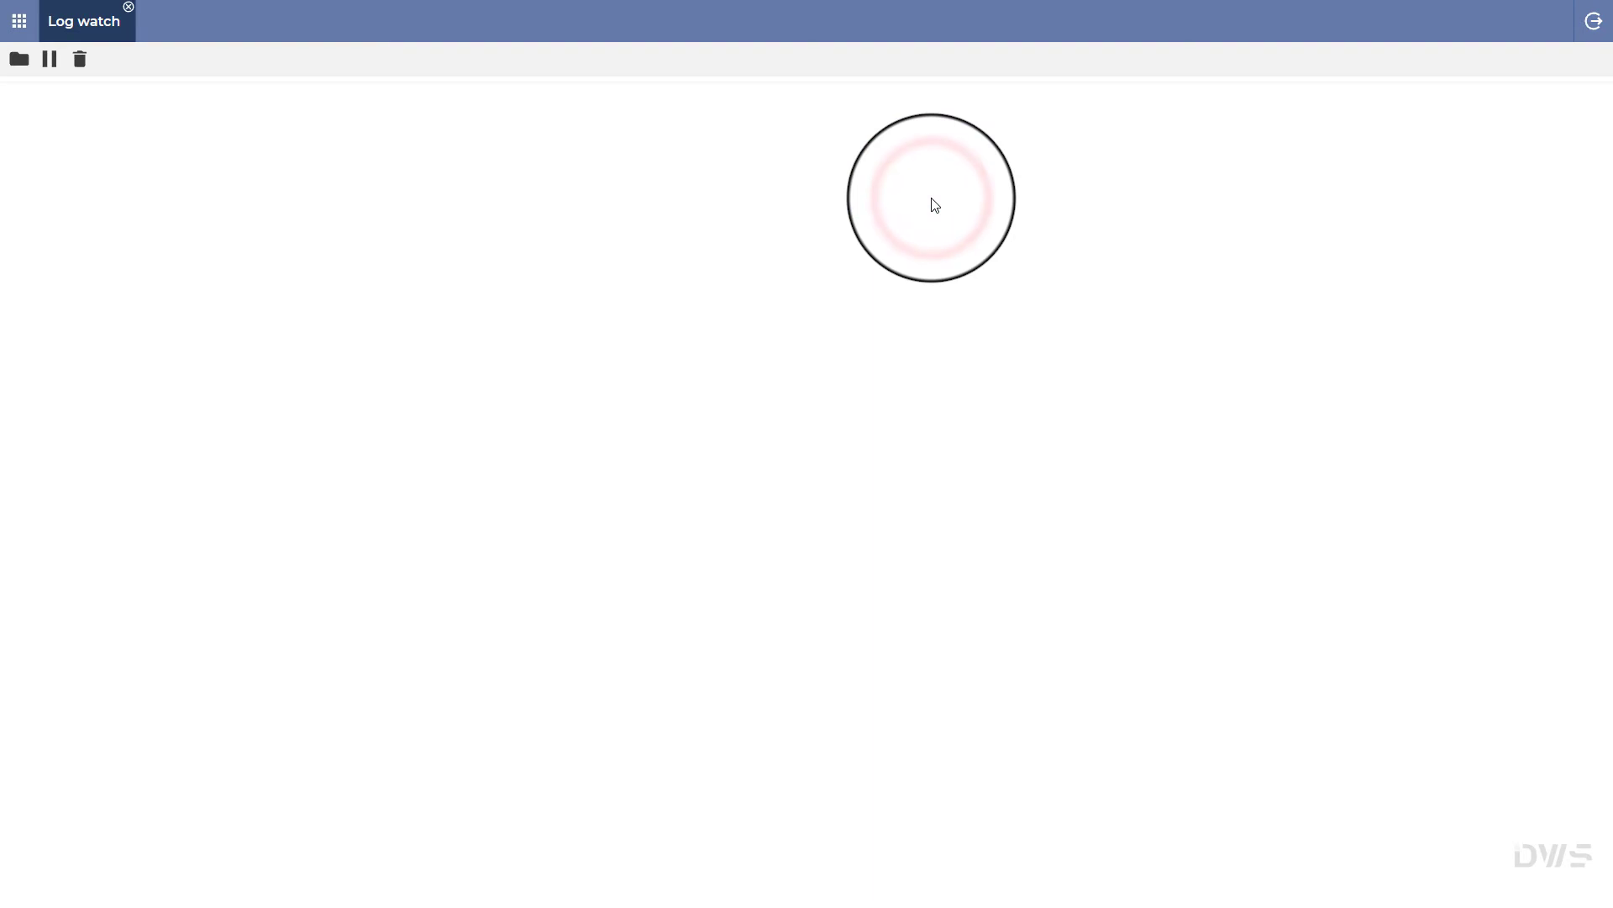
pyautogui.click(18, 59)
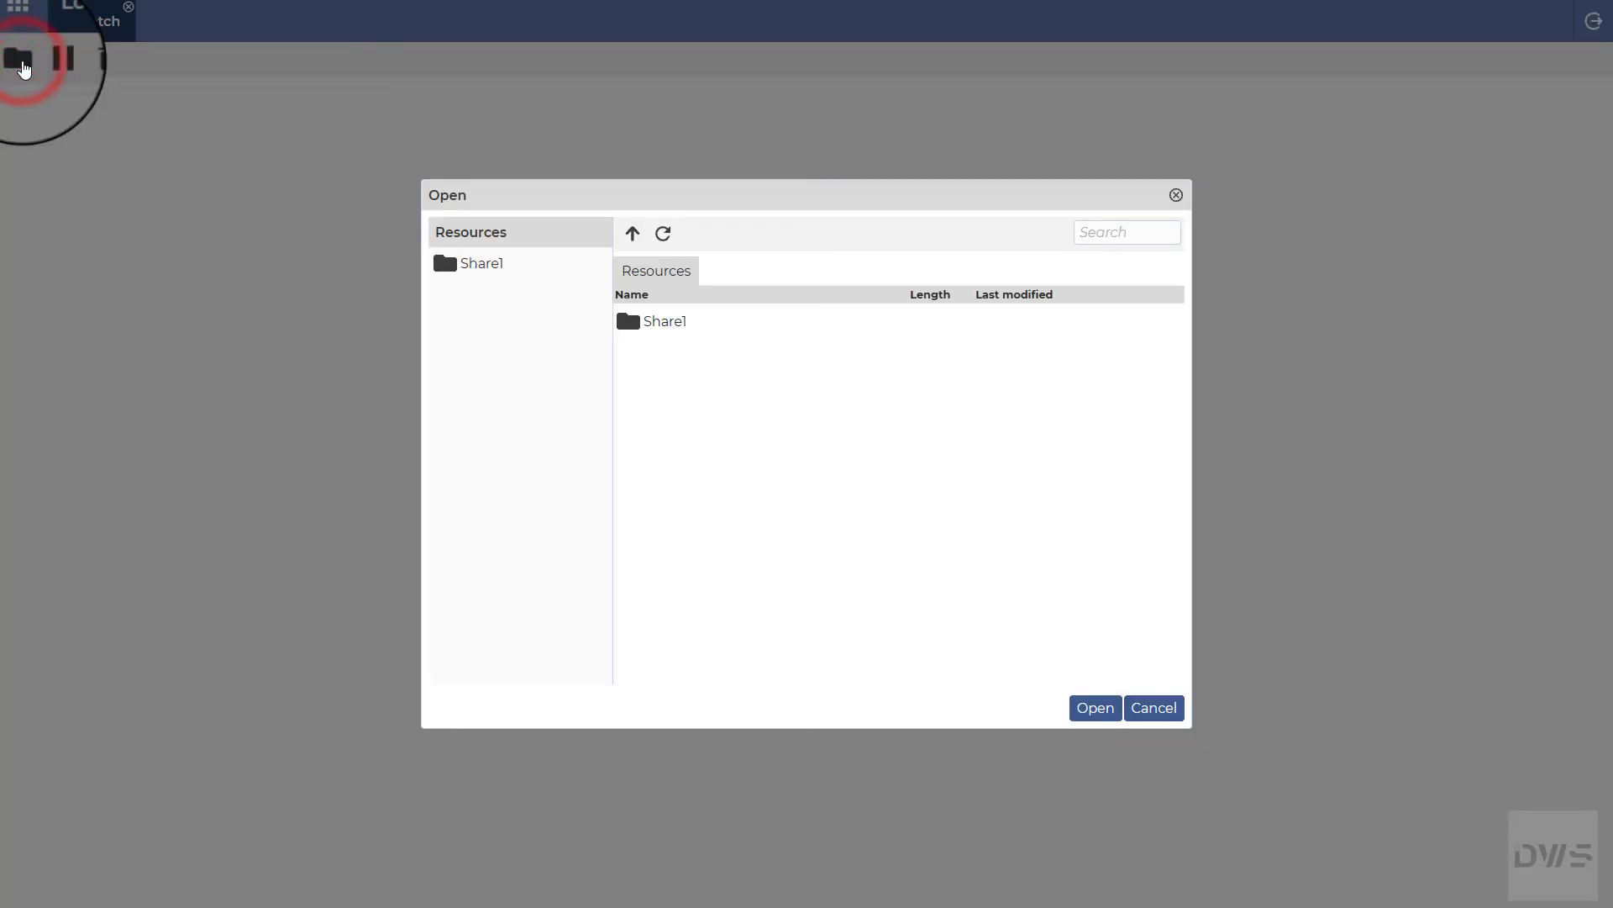
pyautogui.doubleClick(703, 326)
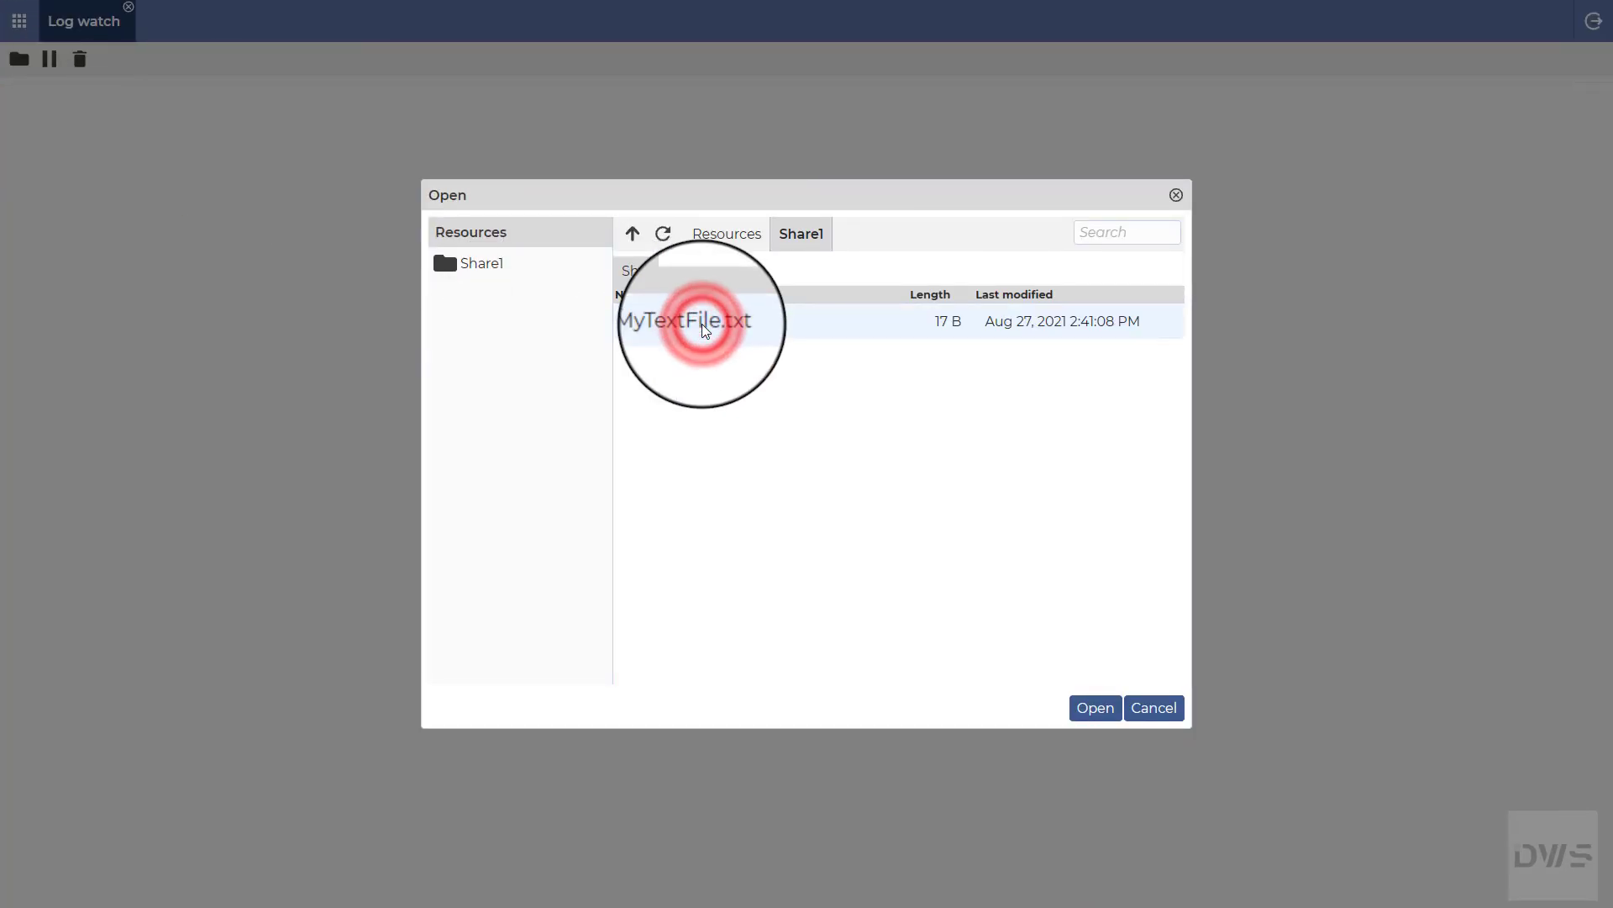
pyautogui.click(772, 333)
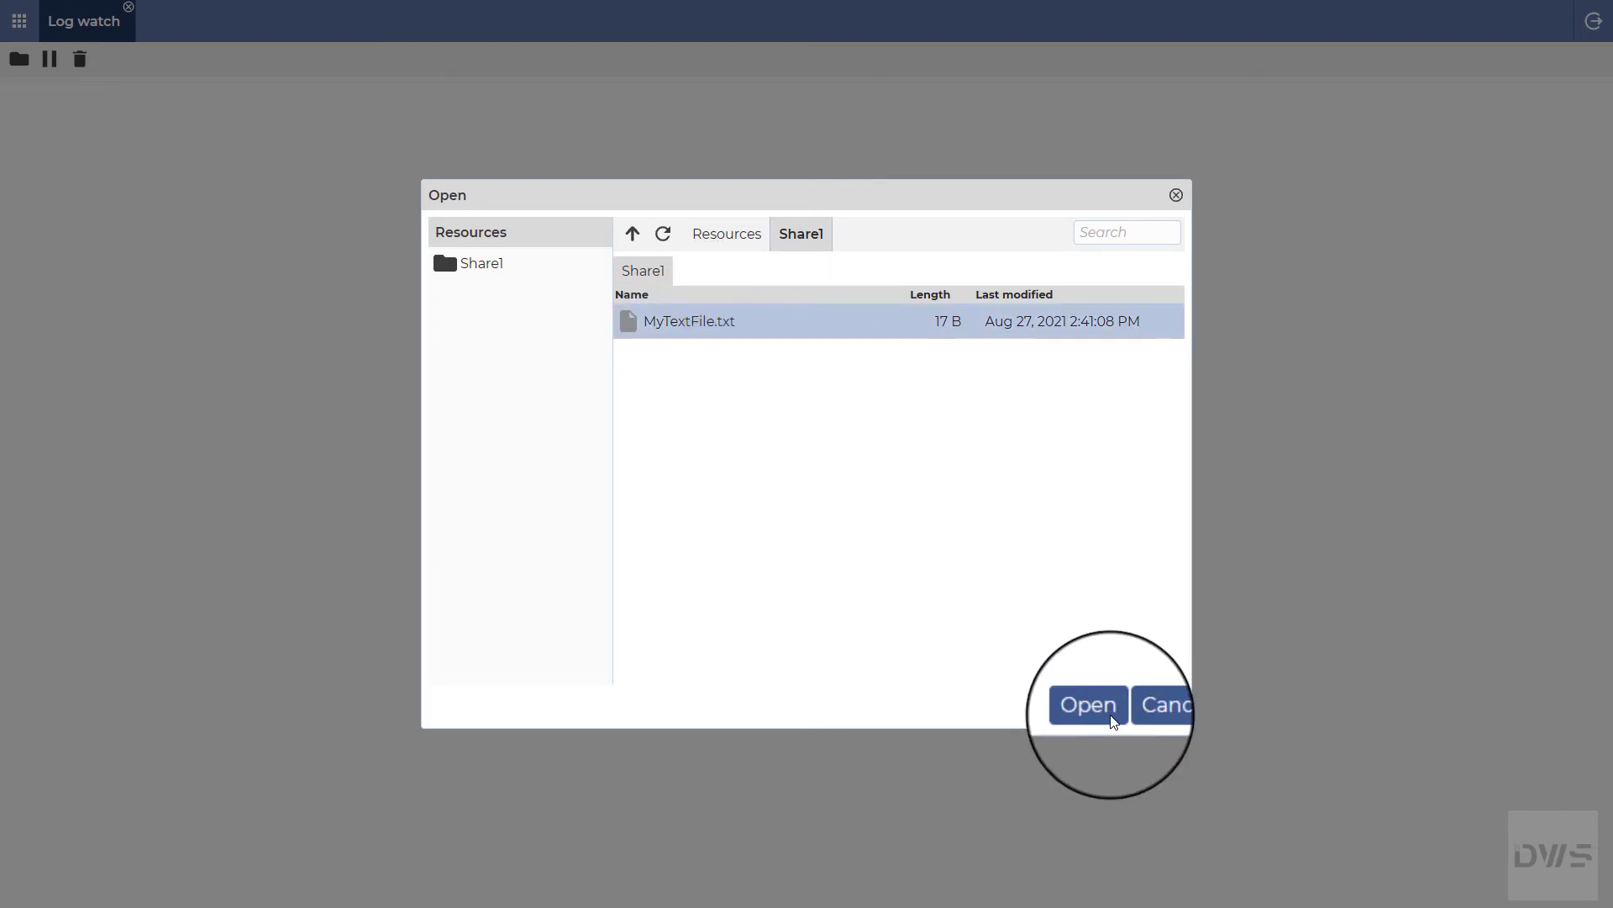
pyautogui.click(1089, 705)
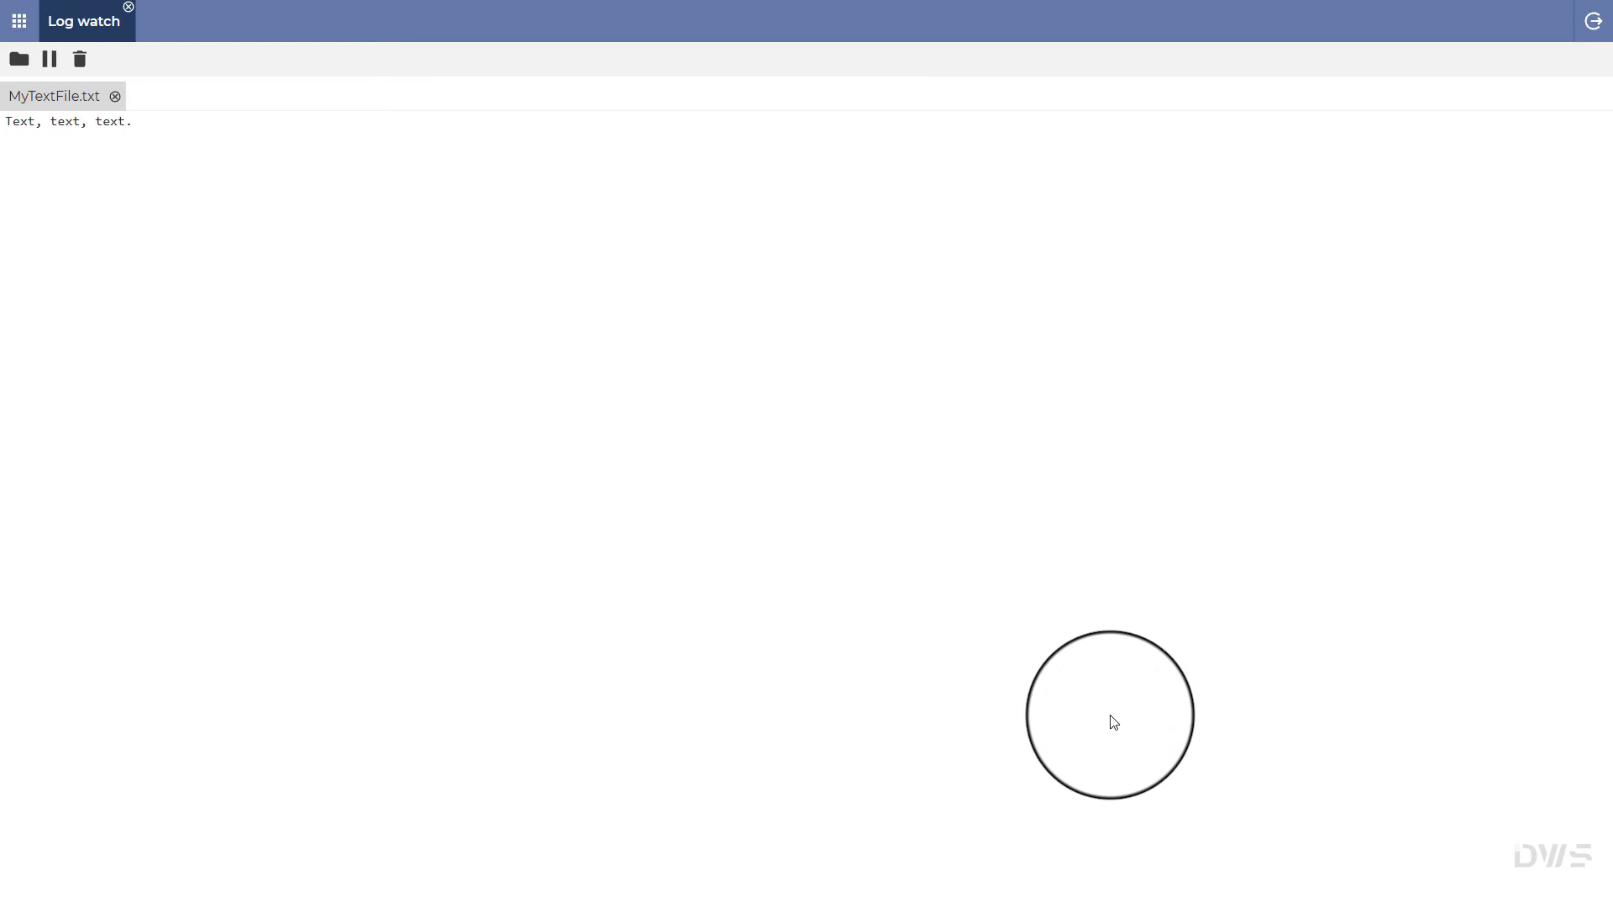
pyautogui.click(129, 9)
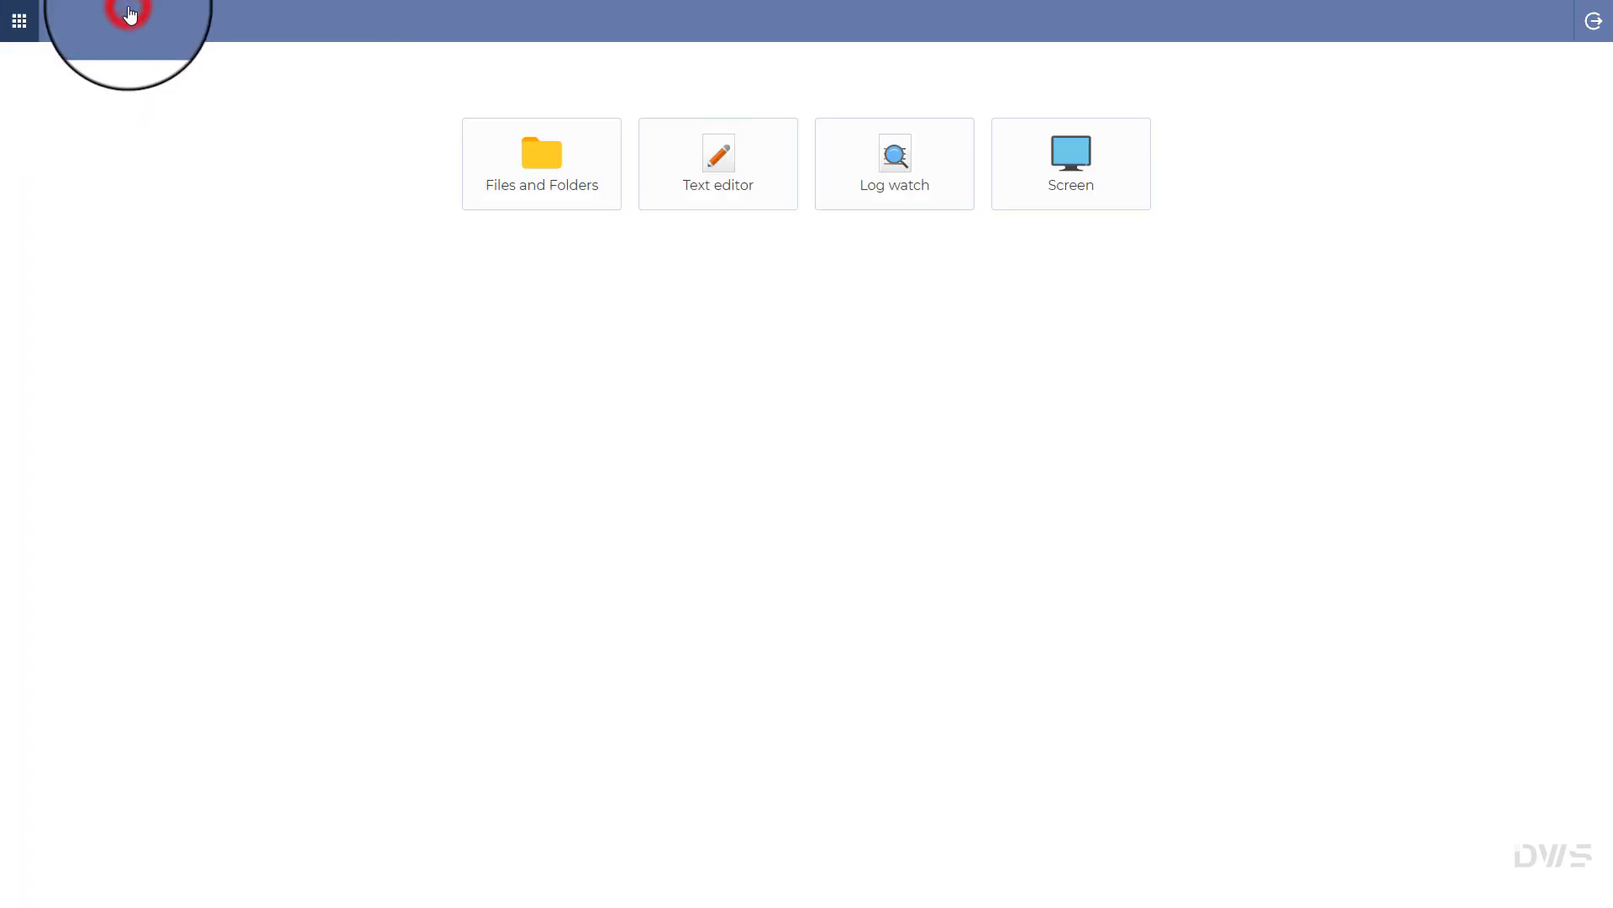
# Step: Open the Screen app to show TestPC's Windows desktop live on Display 1
pyautogui.click(1074, 200)
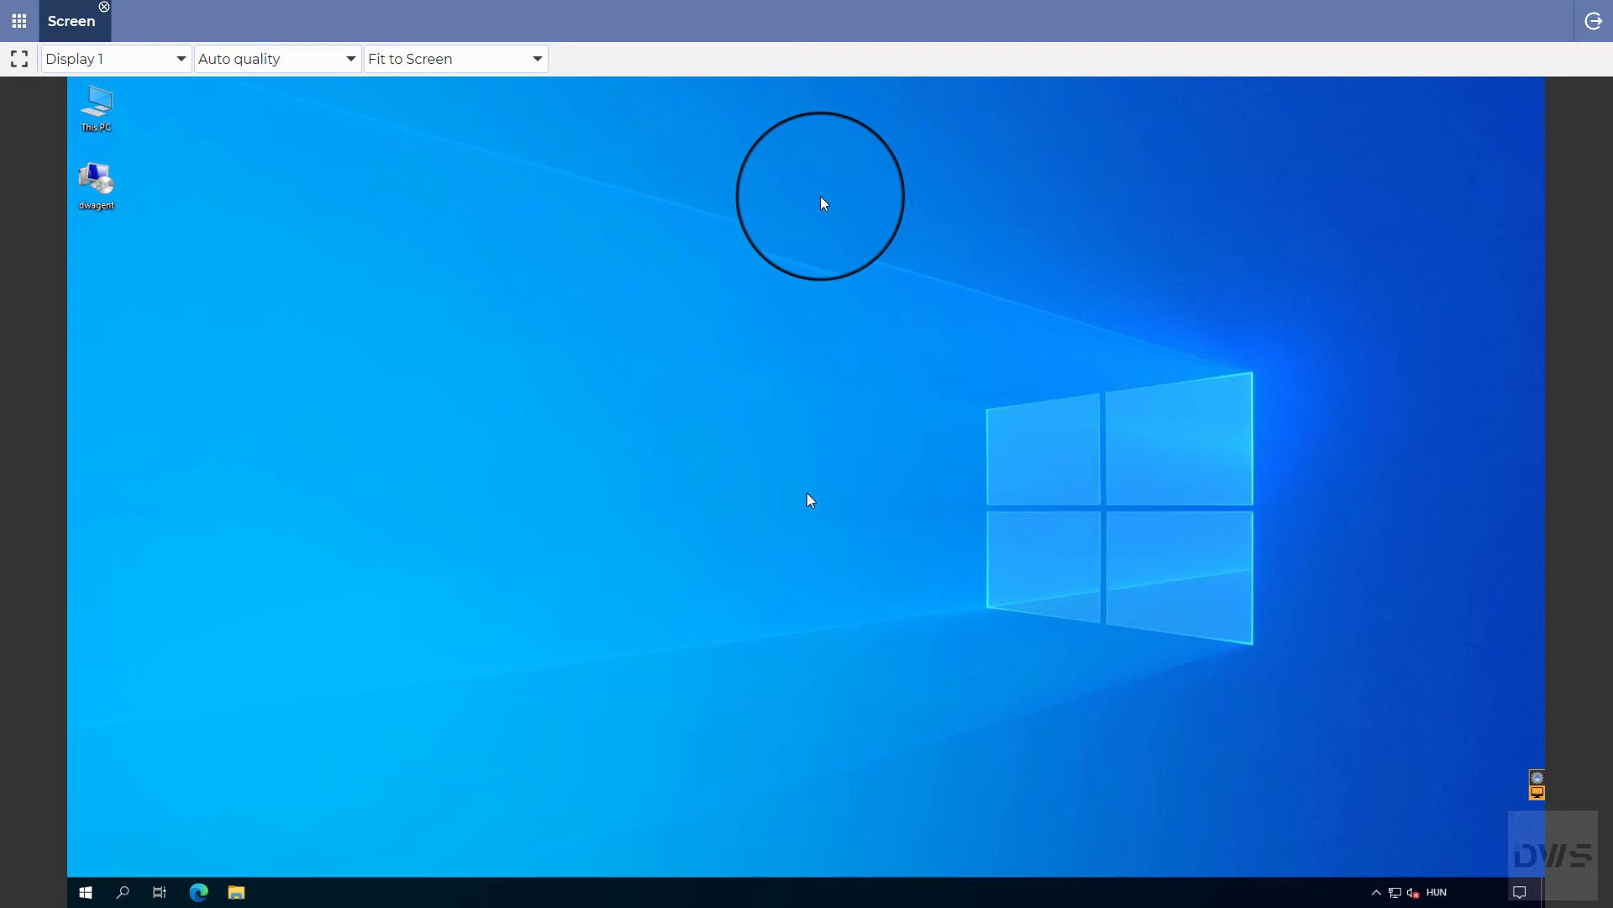
pyautogui.click(764, 203)
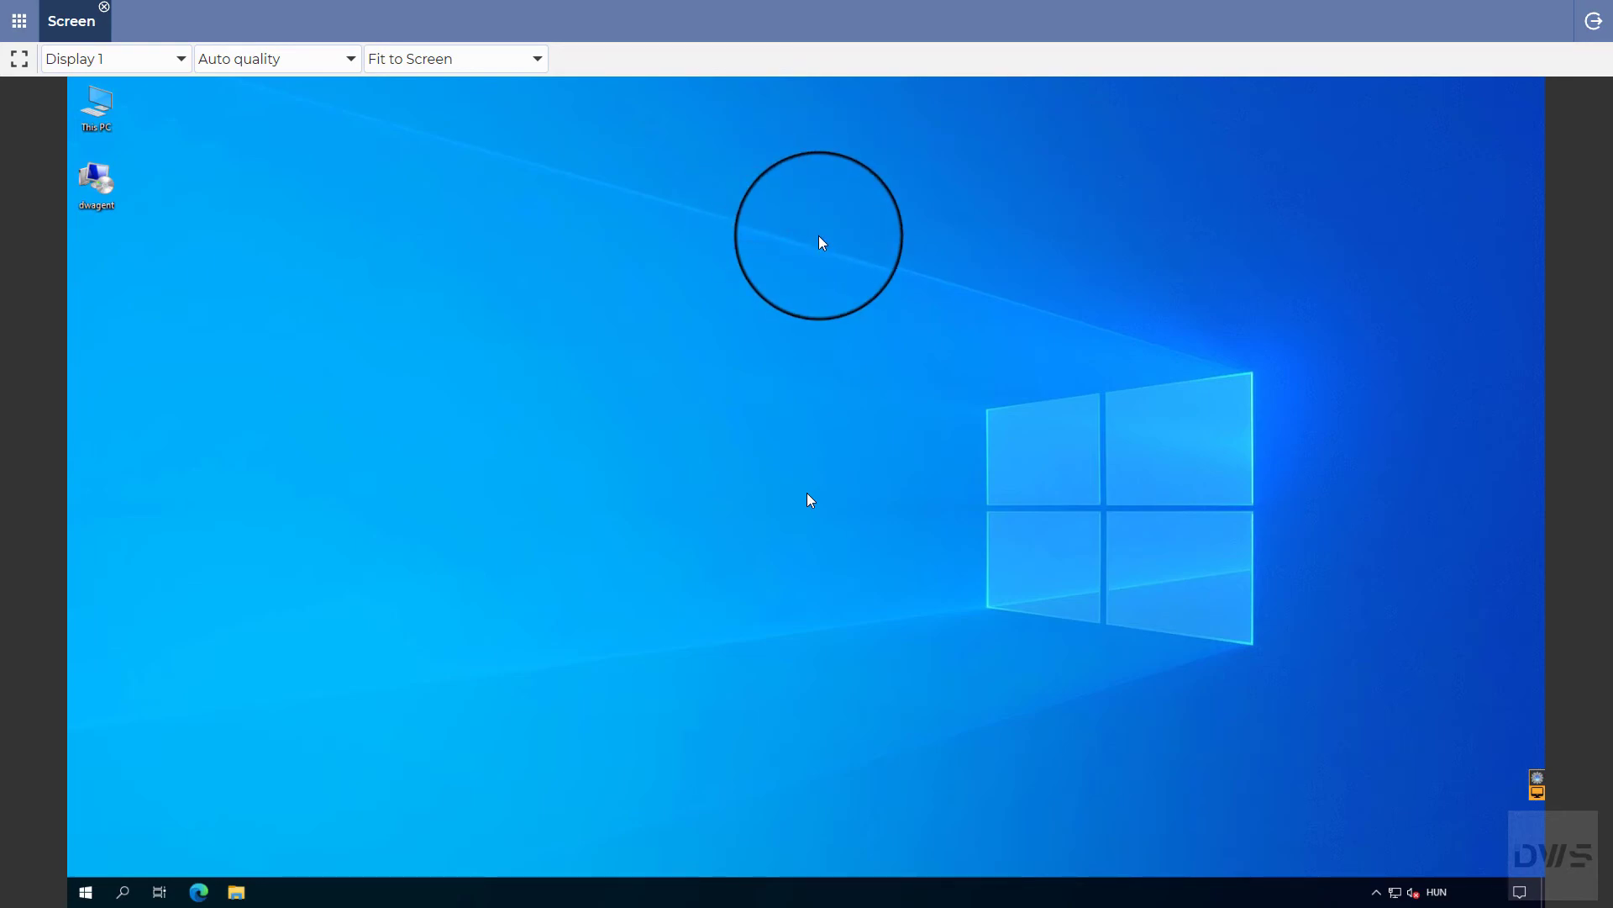
# Step: Close the Screen session, list all outgoing shares, and copy the TestPC share's access link
pyautogui.click(104, 8)
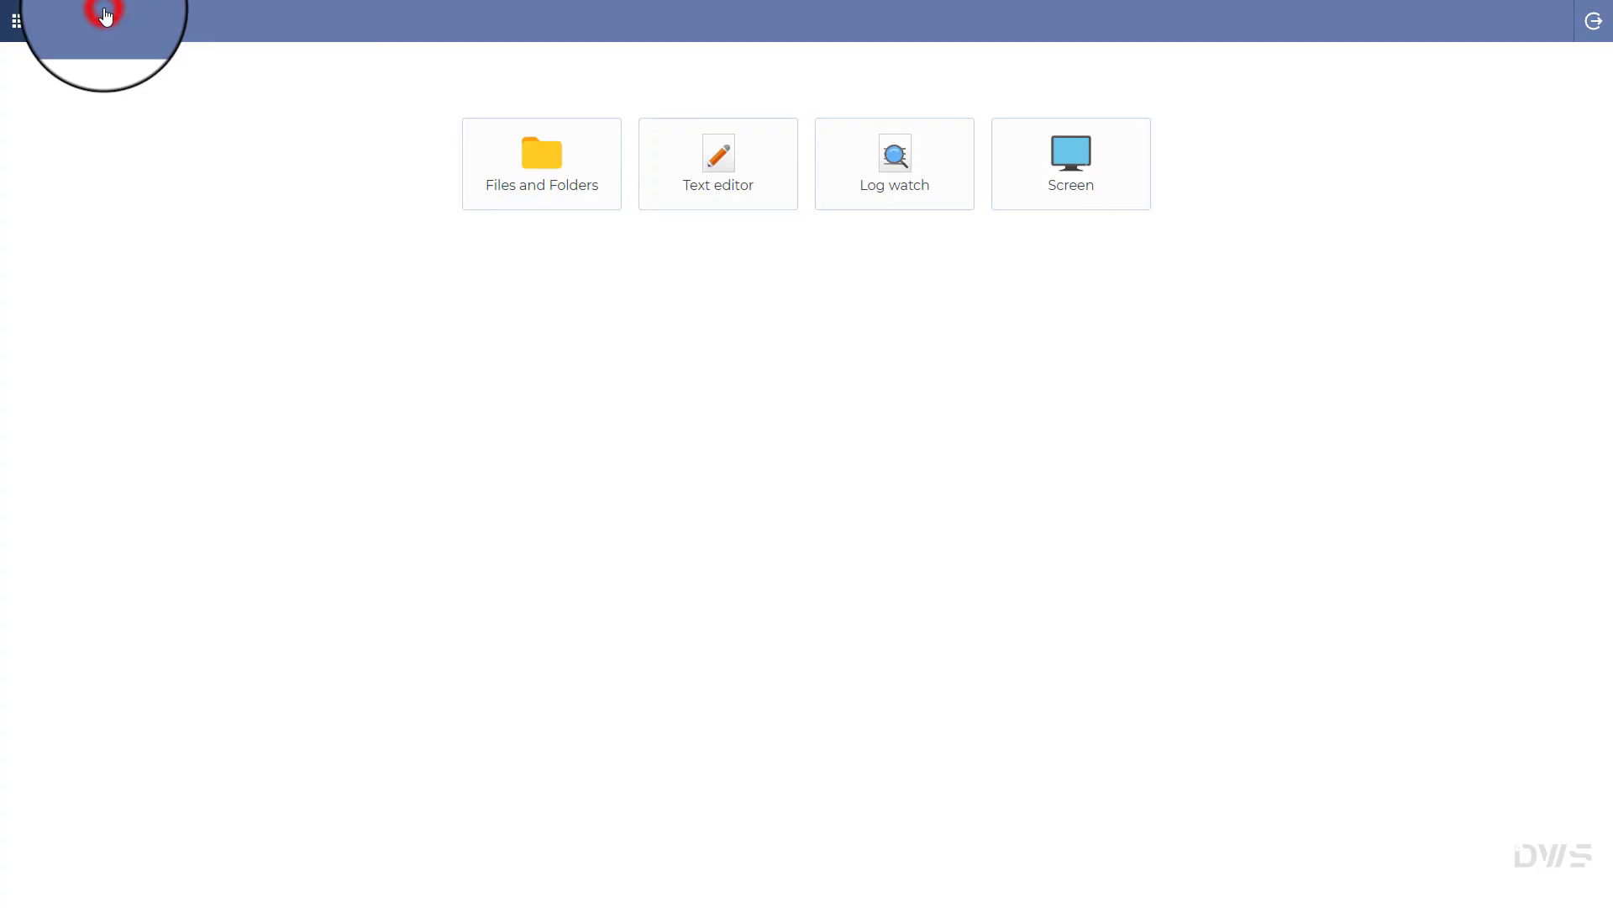
pyautogui.click(1594, 21)
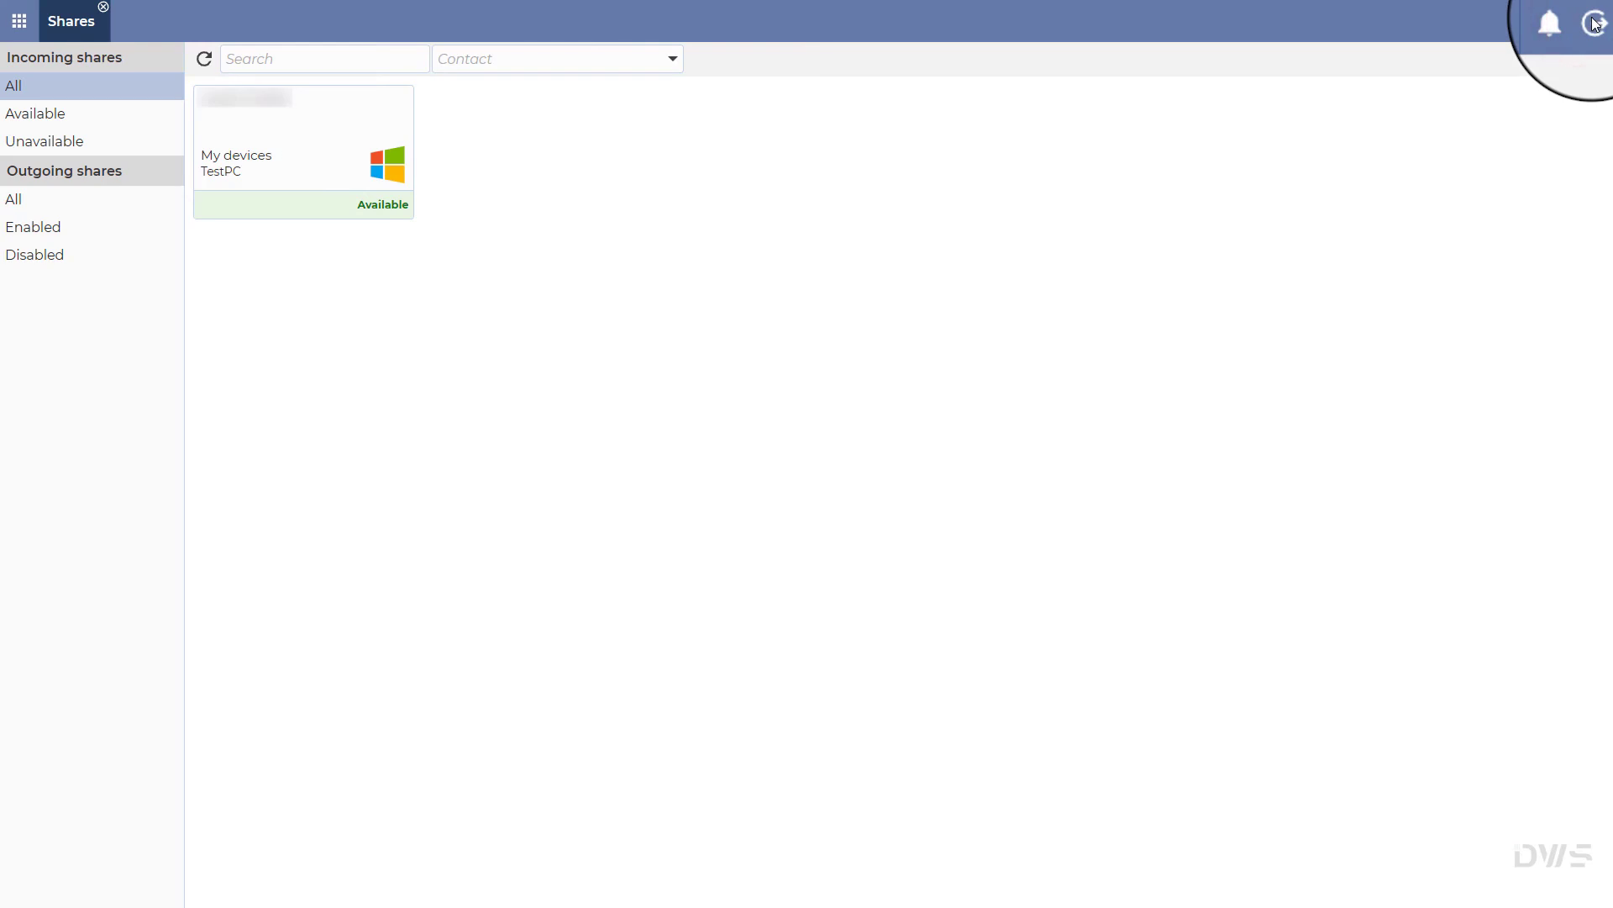
pyautogui.click(41, 202)
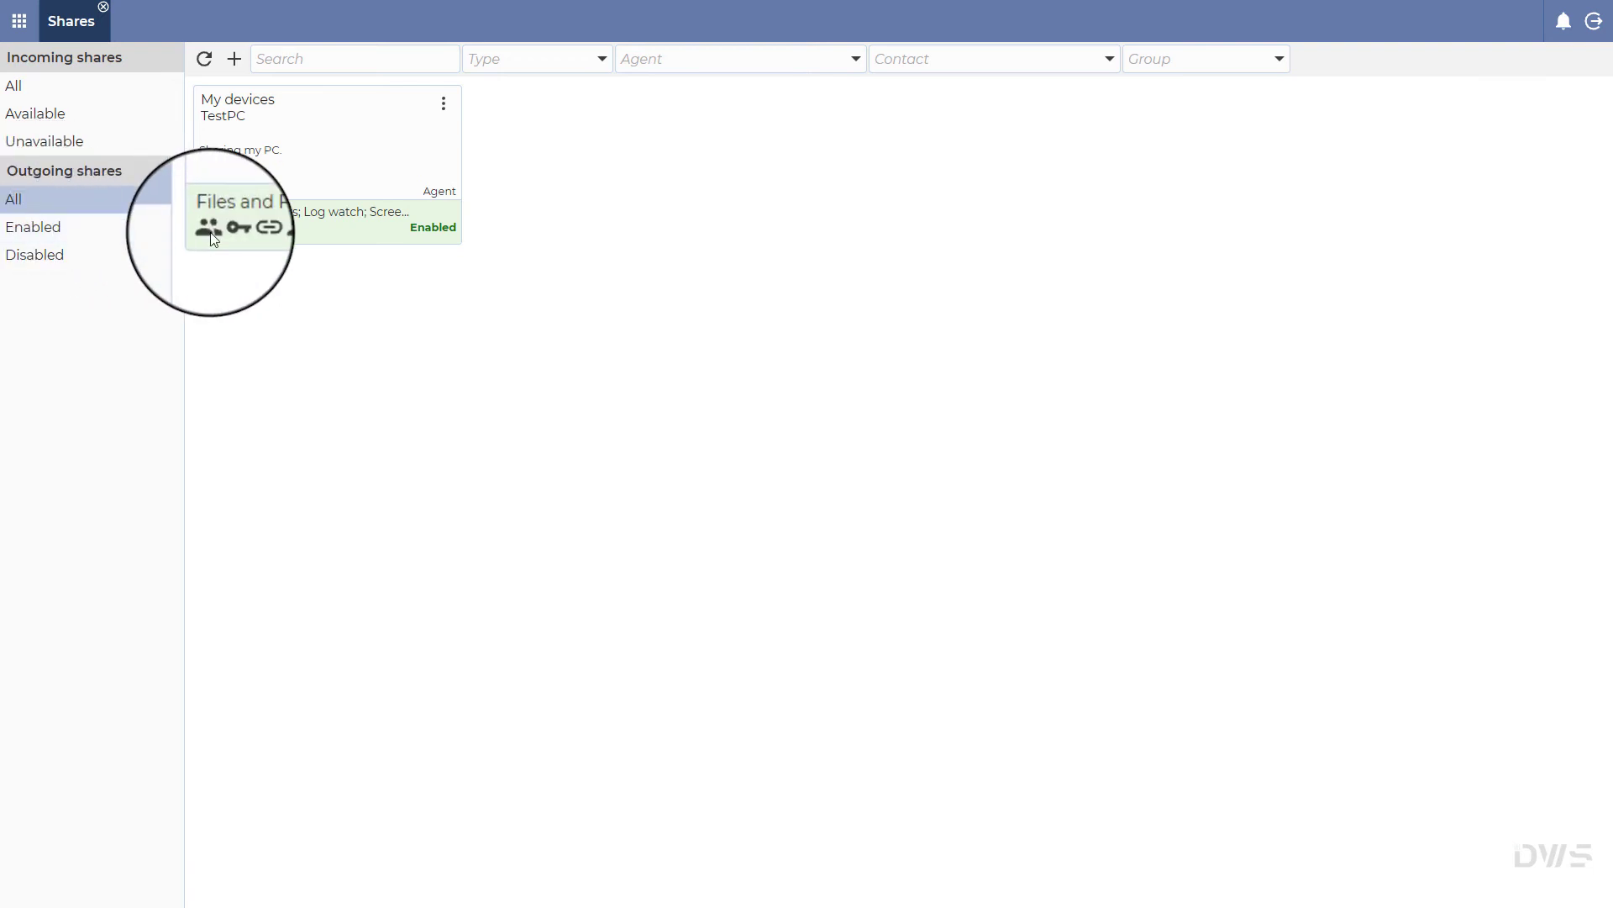
pyautogui.moveTo(208, 228)
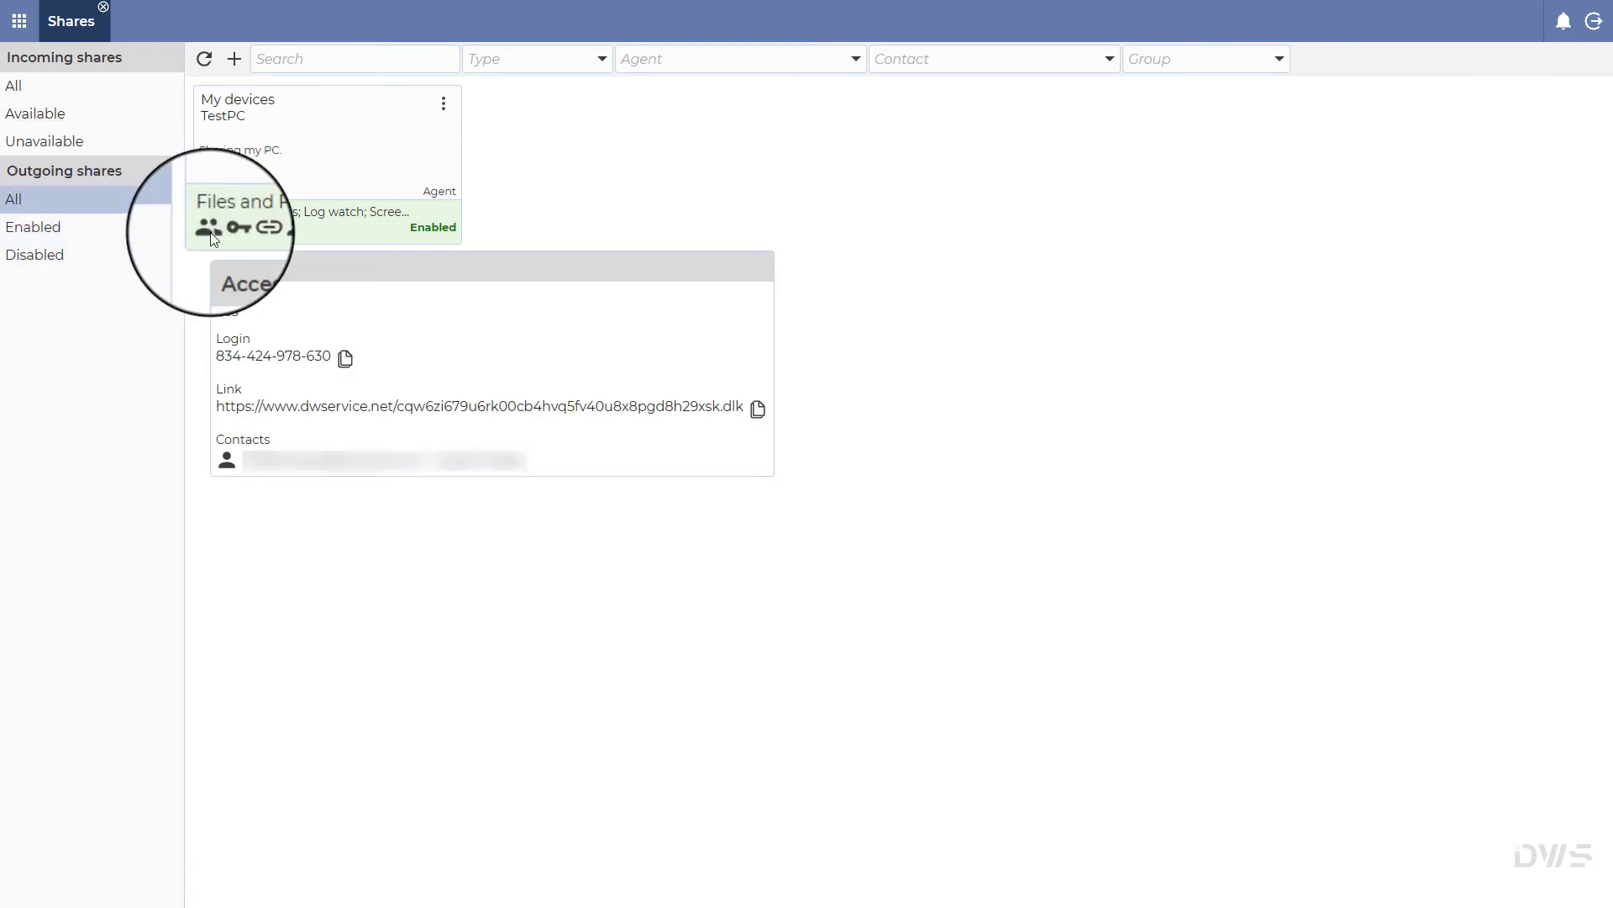
pyautogui.click(758, 410)
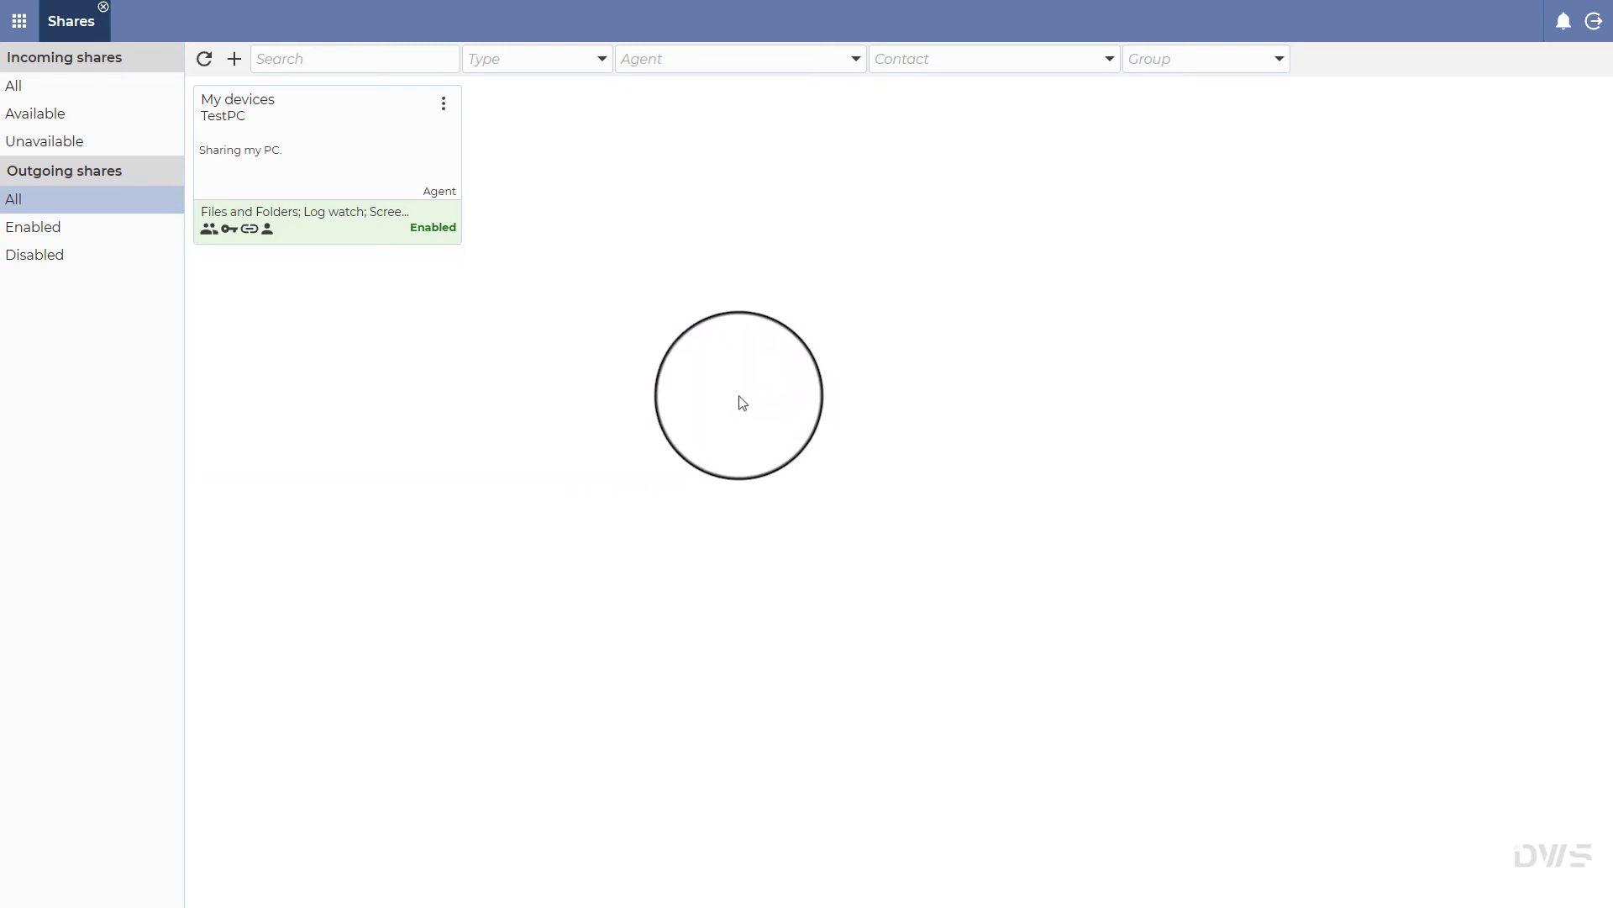
# Step: Load the copied share link in a new tab and sign in with the link password
pyautogui.click(257, 13)
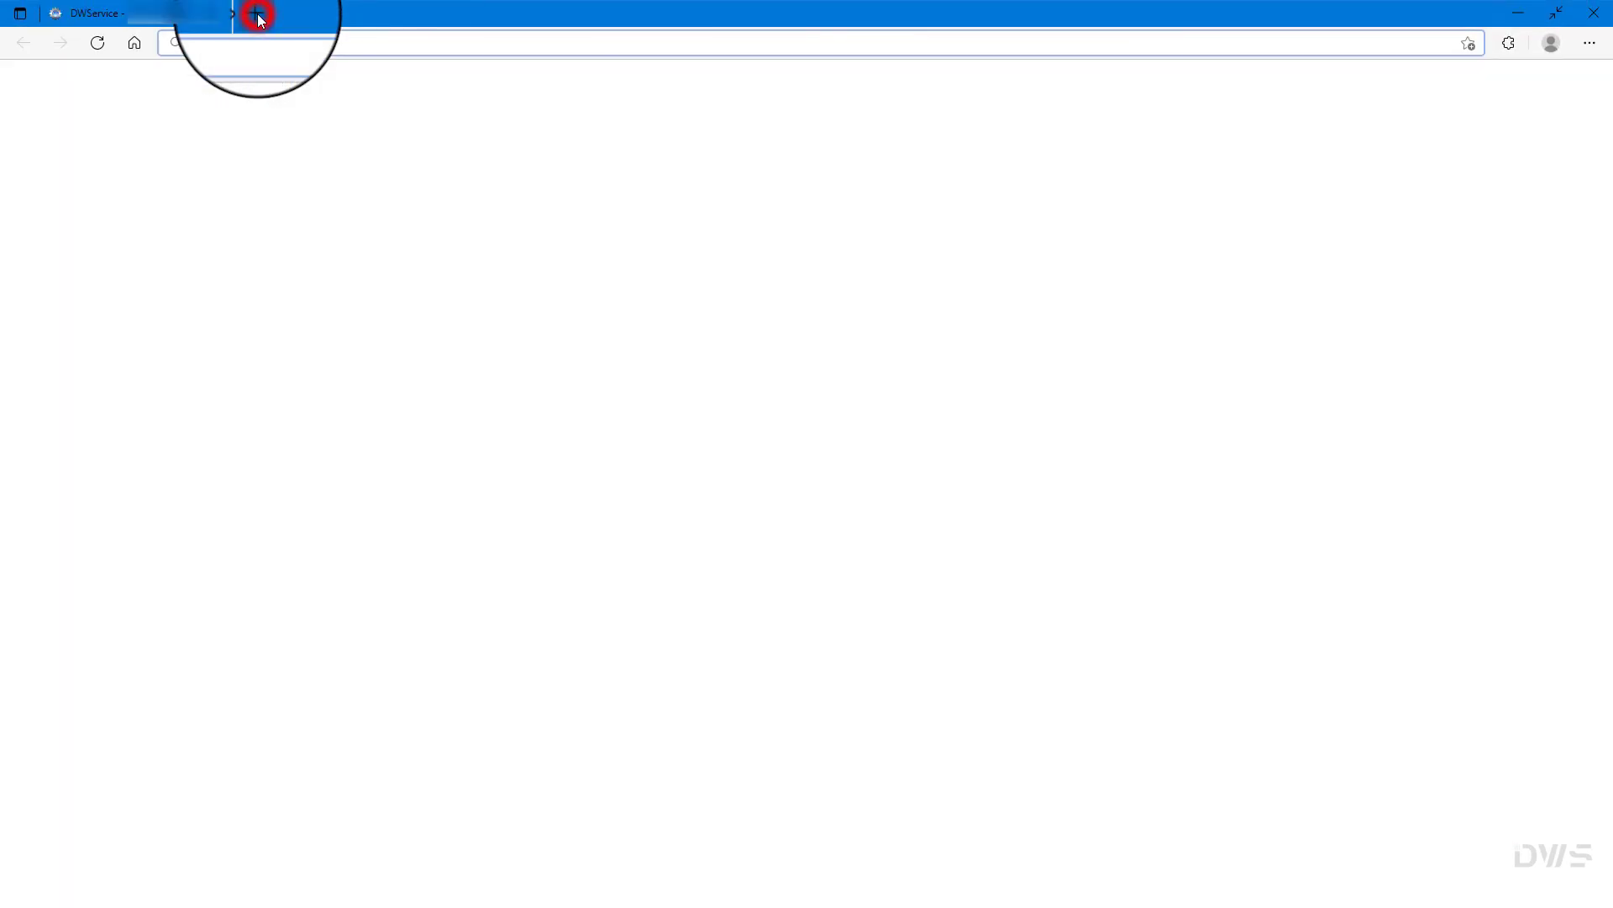
pyautogui.click(270, 42)
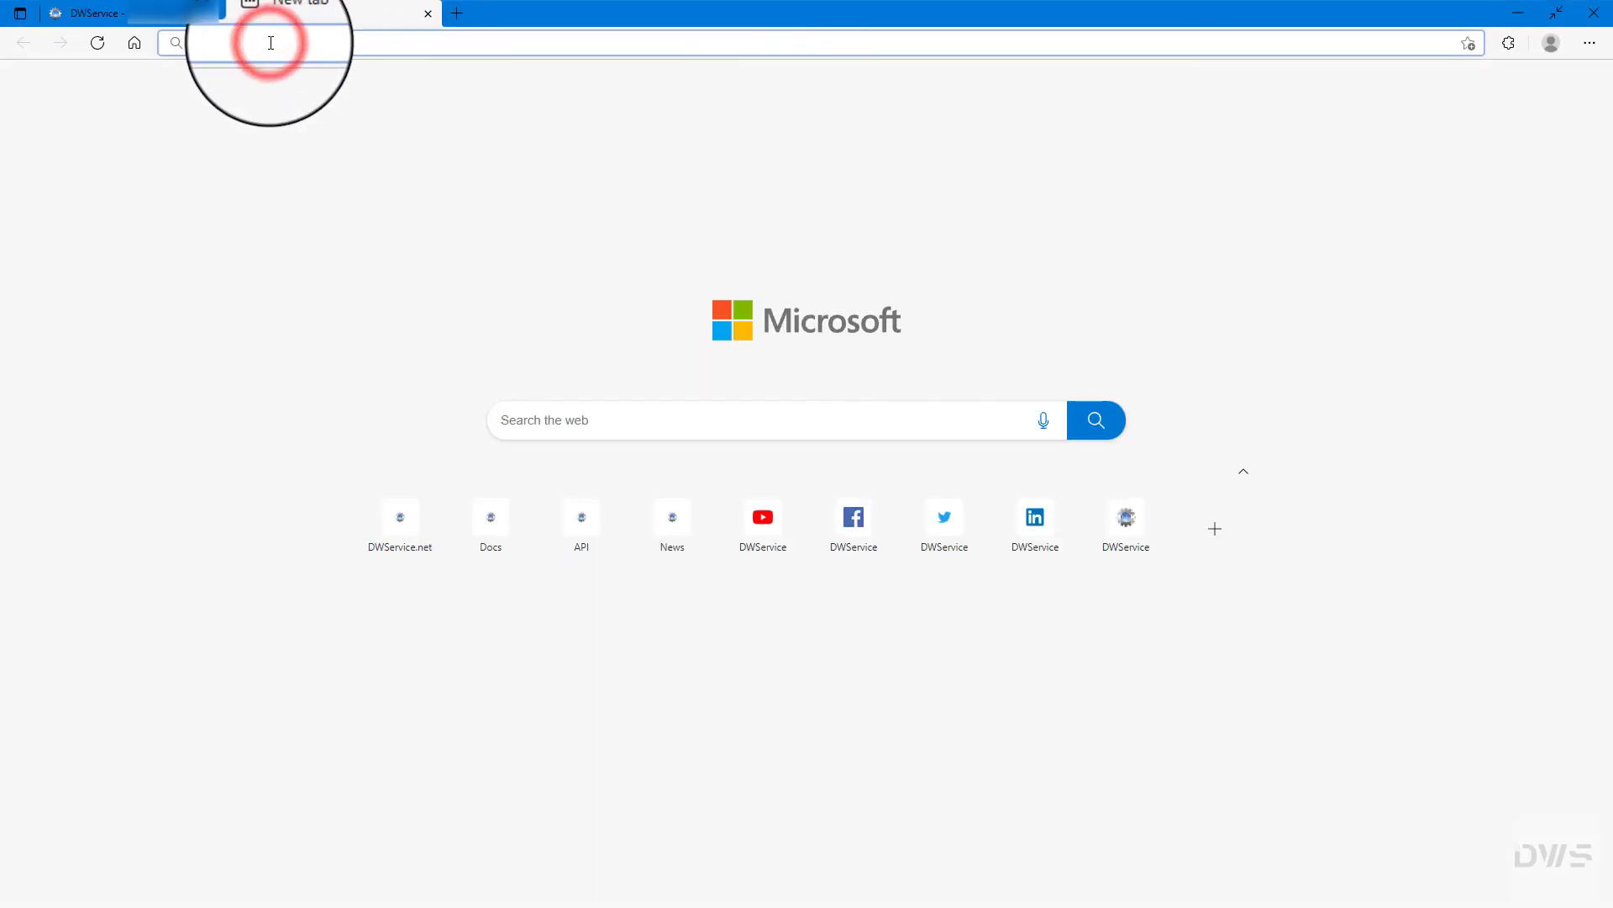
pyautogui.rightClick(270, 42)
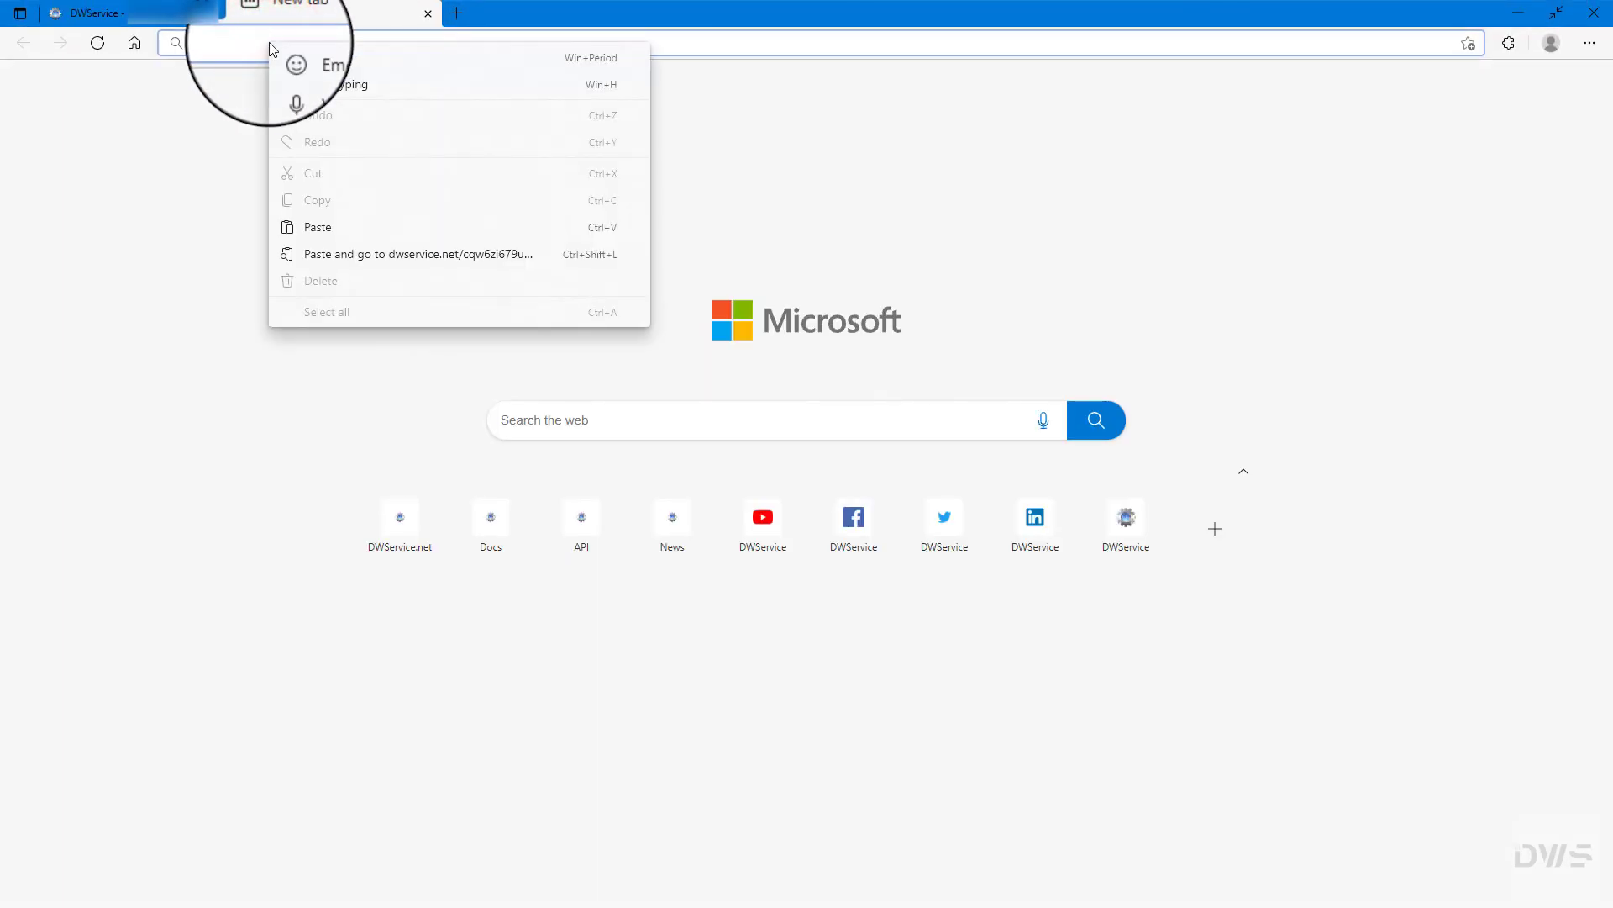
pyautogui.click(320, 254)
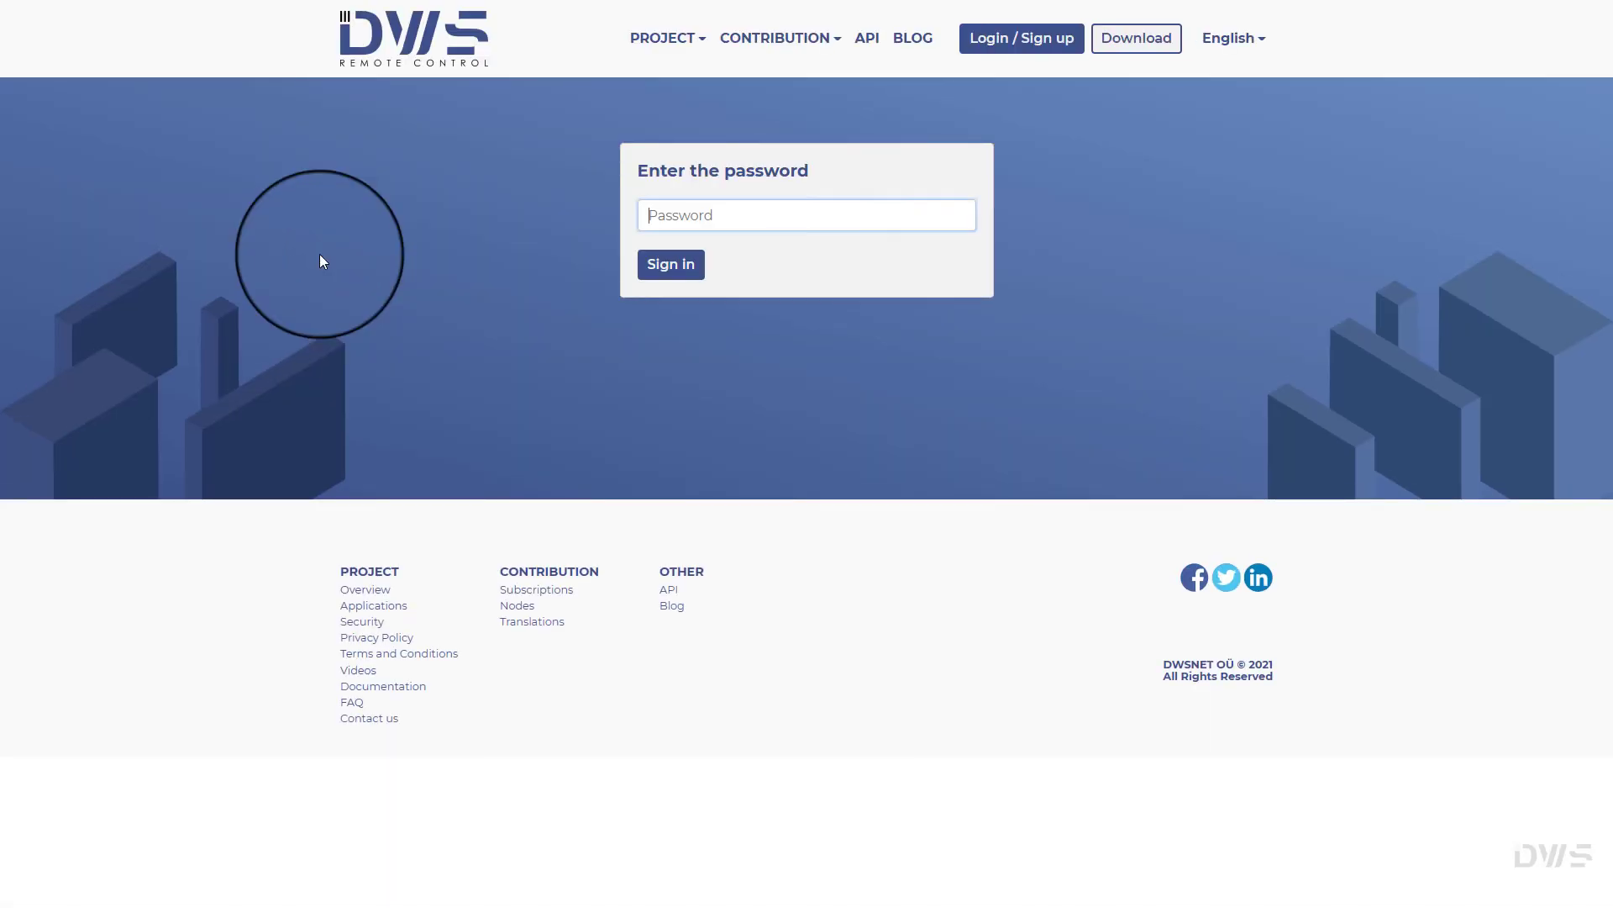
pyautogui.write('••')
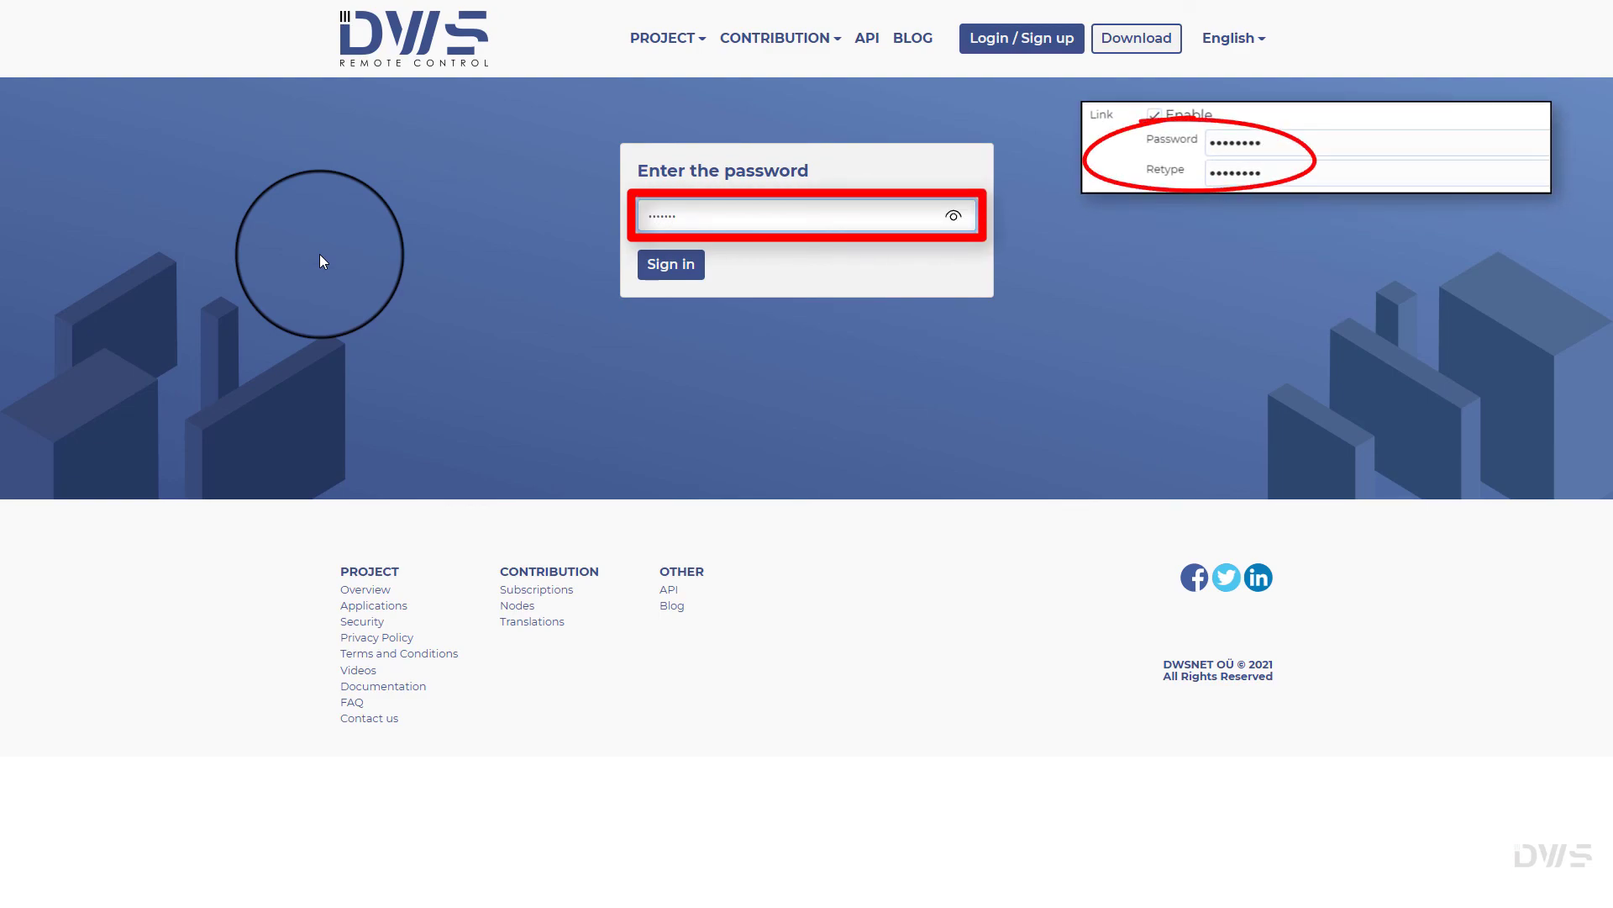
pyautogui.click(679, 266)
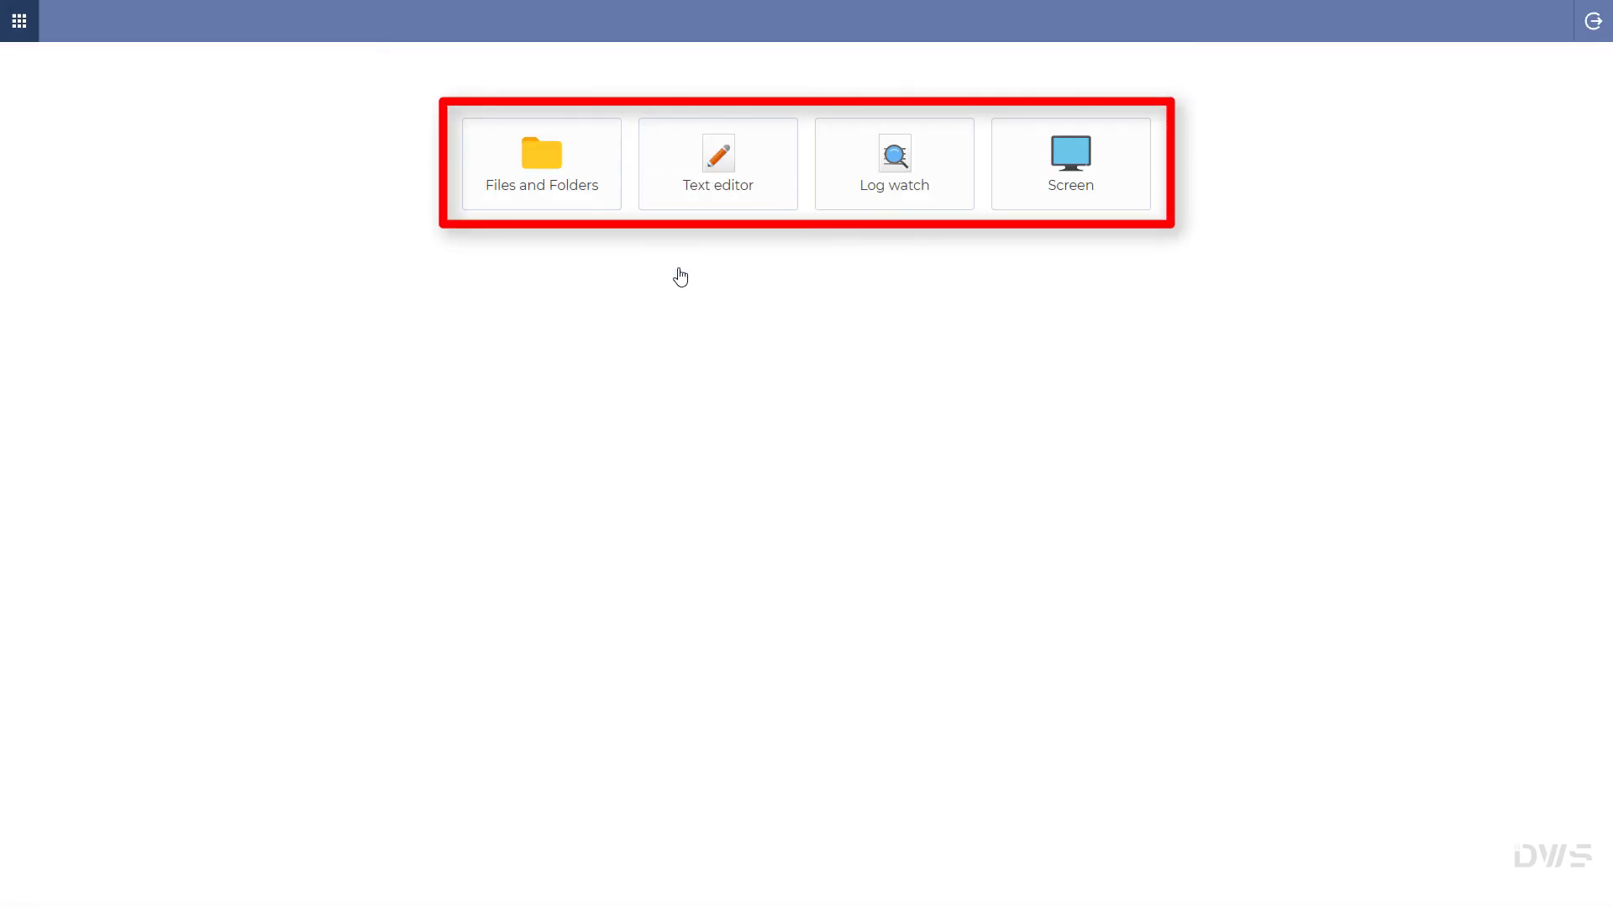
# Step: Log out of the link session, copy the TestPC share's login code, and go to the login tab
pyautogui.click(1594, 24)
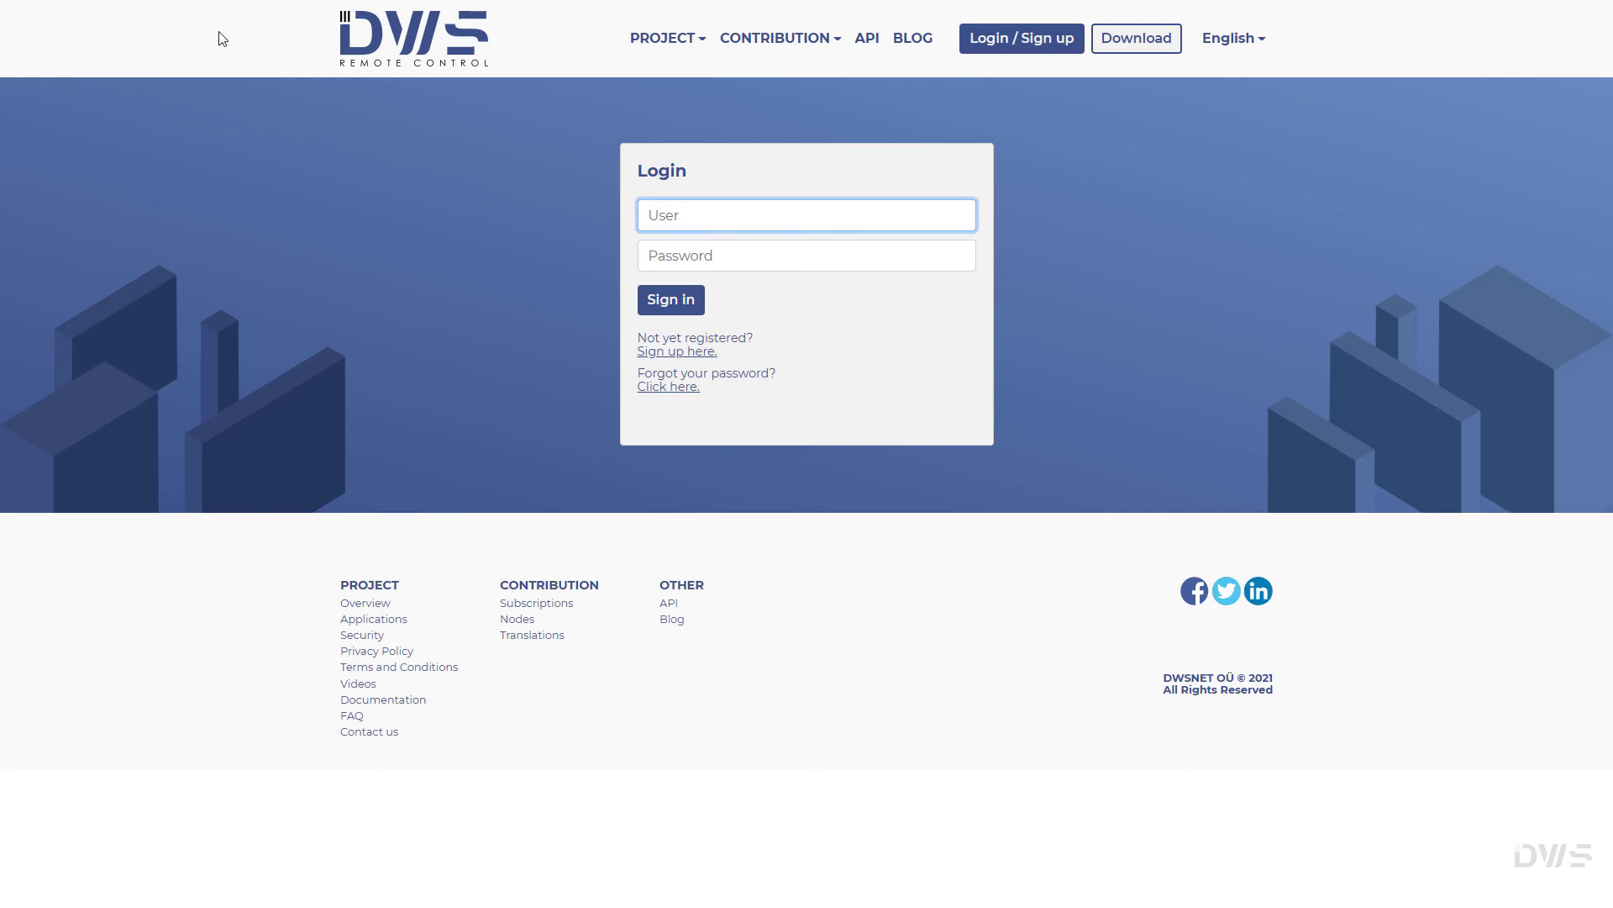
pyautogui.click(180, 12)
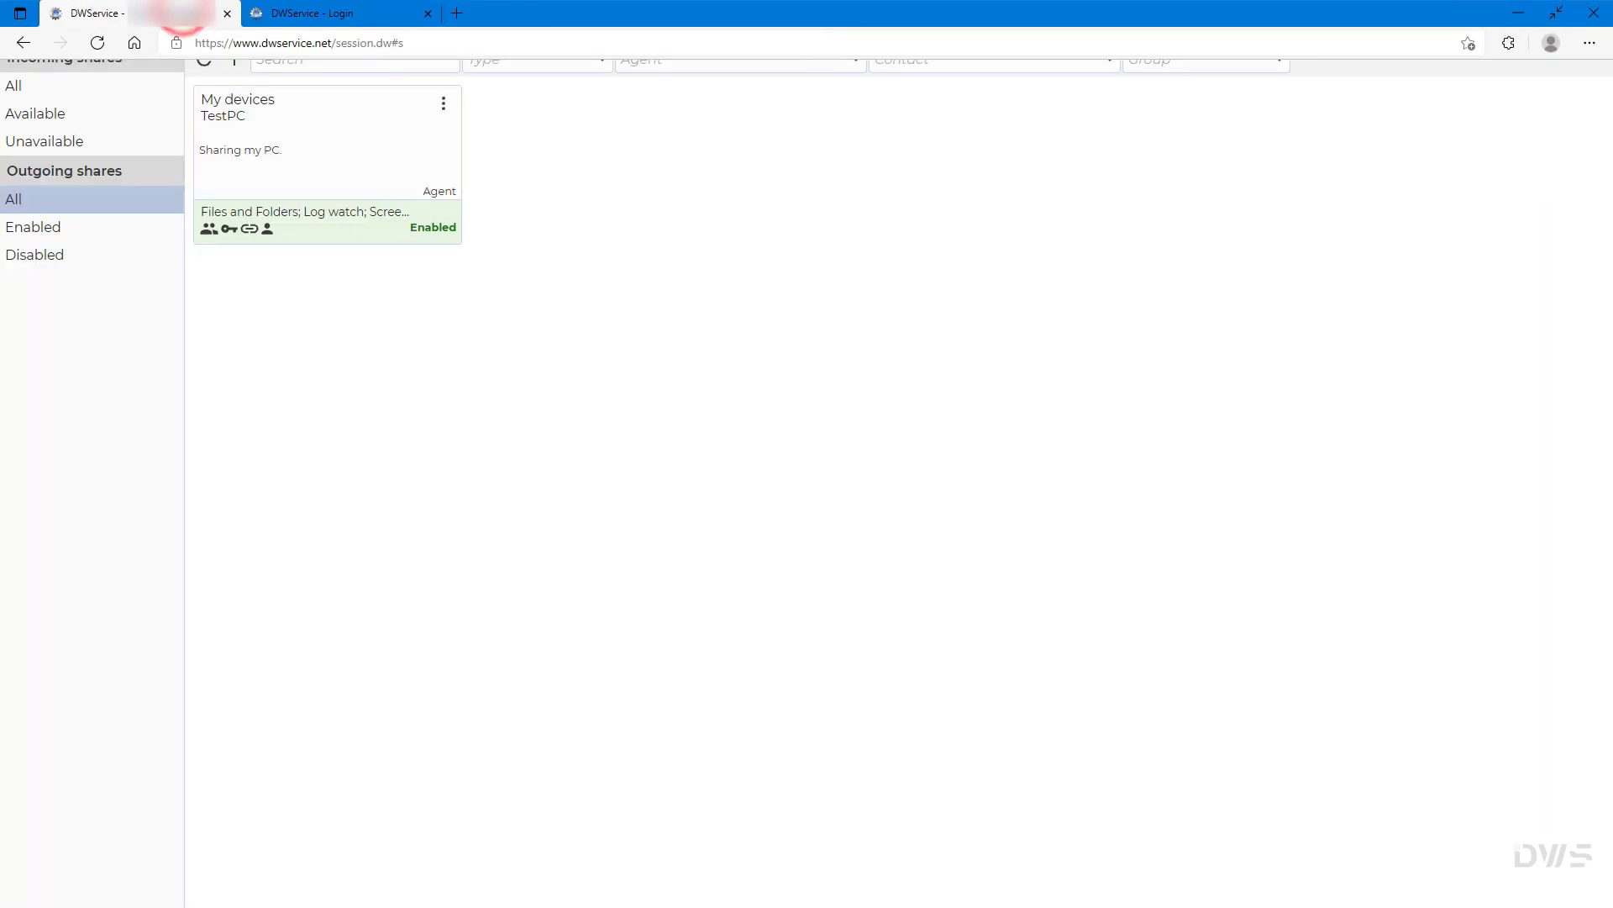
pyautogui.click(212, 235)
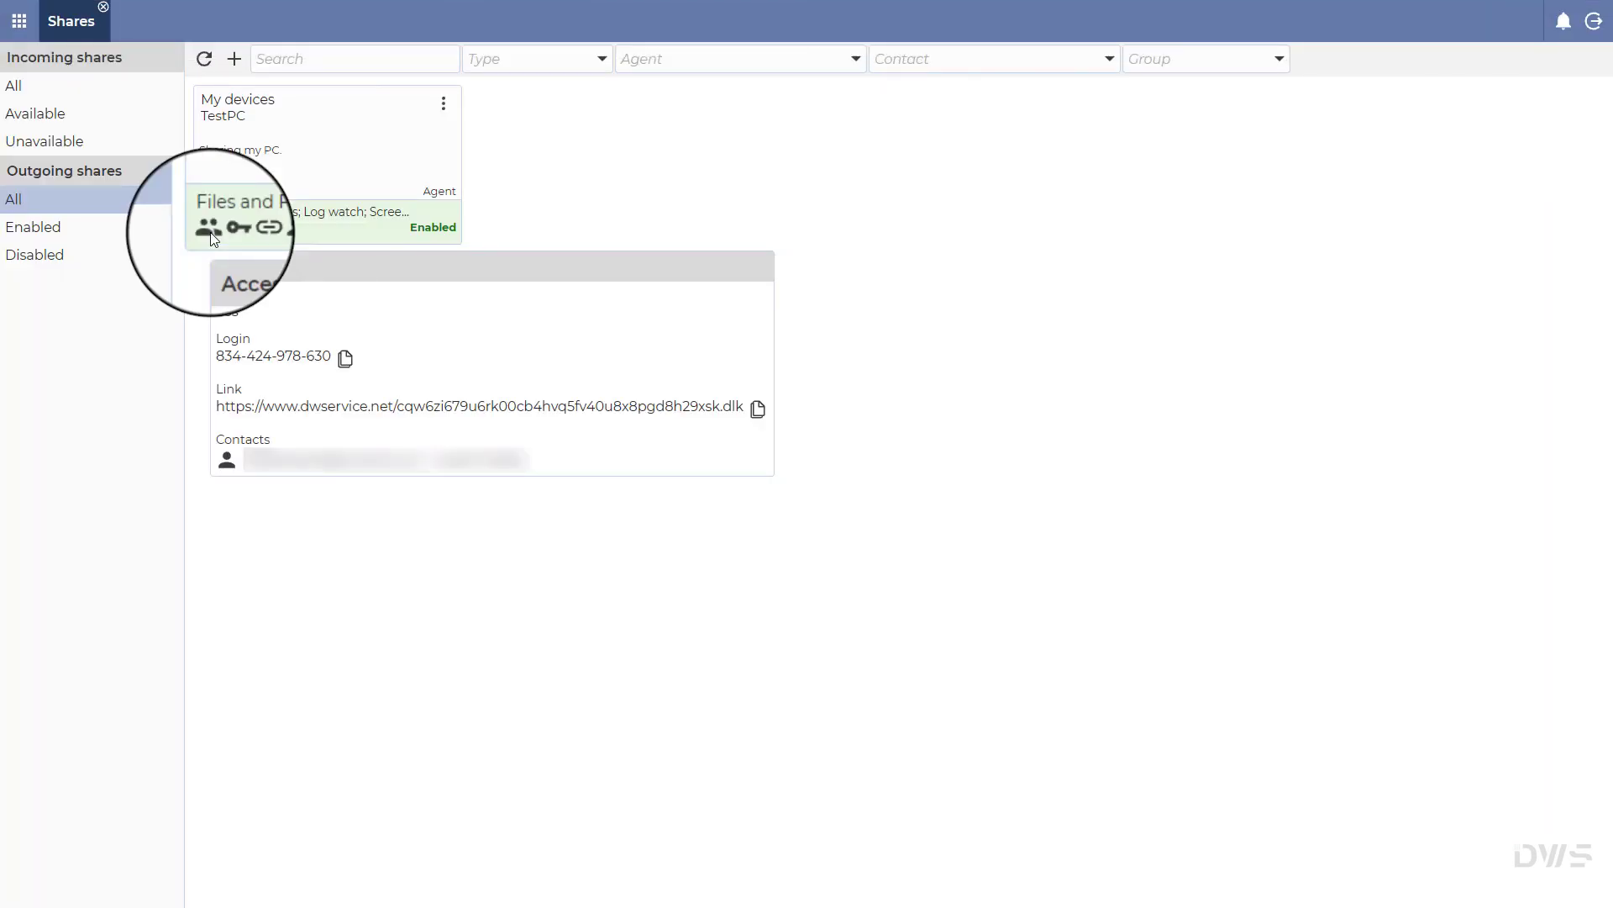
pyautogui.click(345, 360)
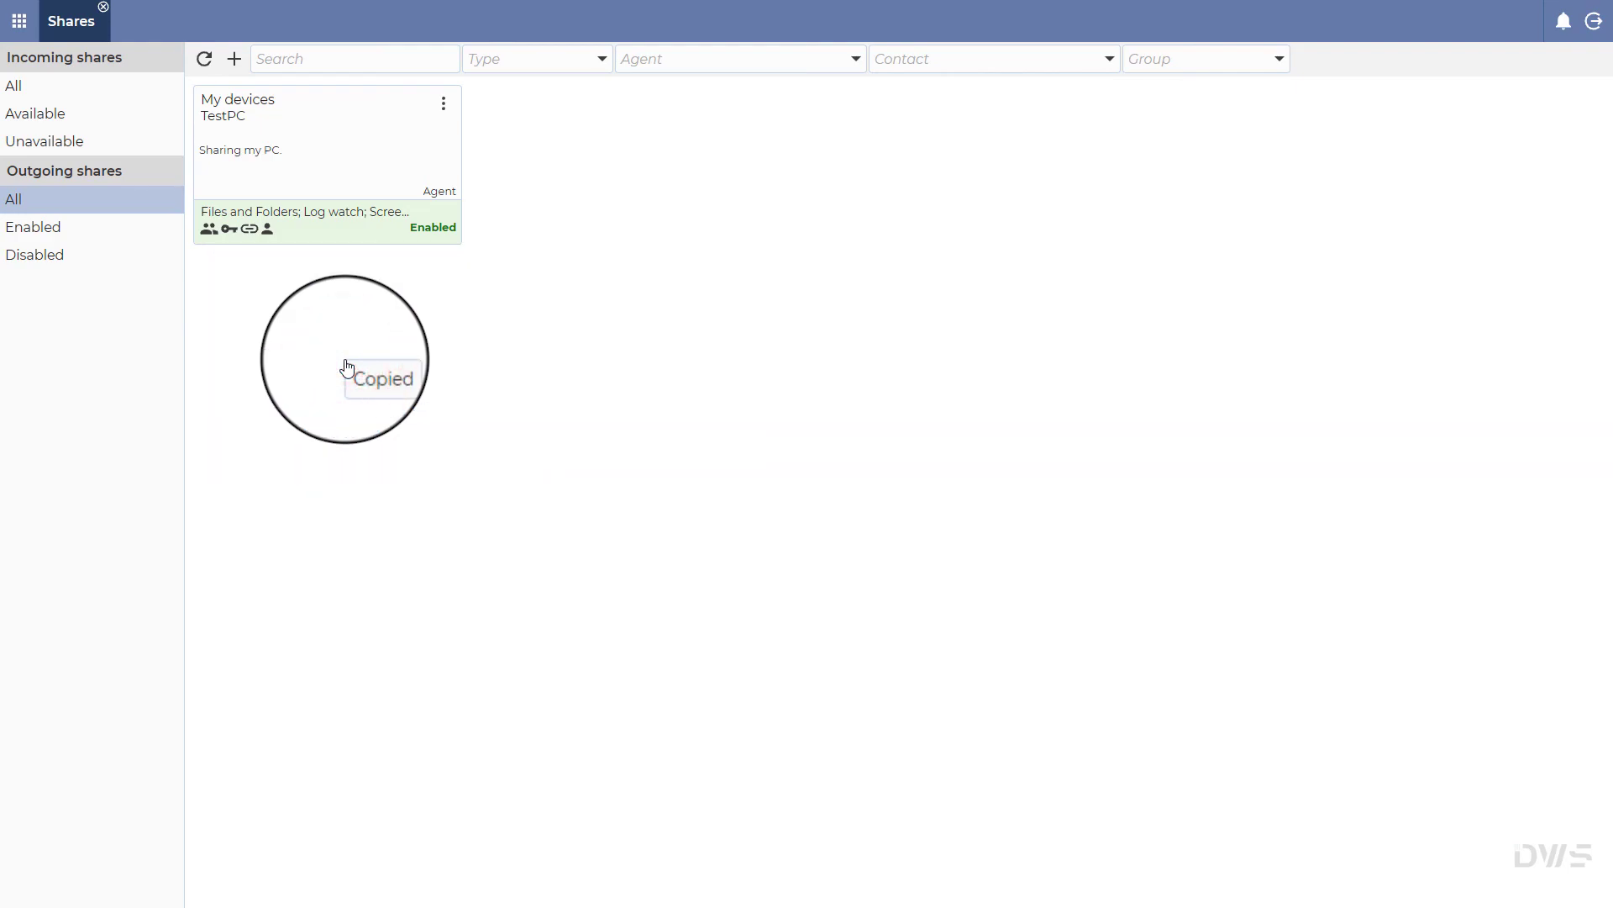
pyautogui.click(340, 13)
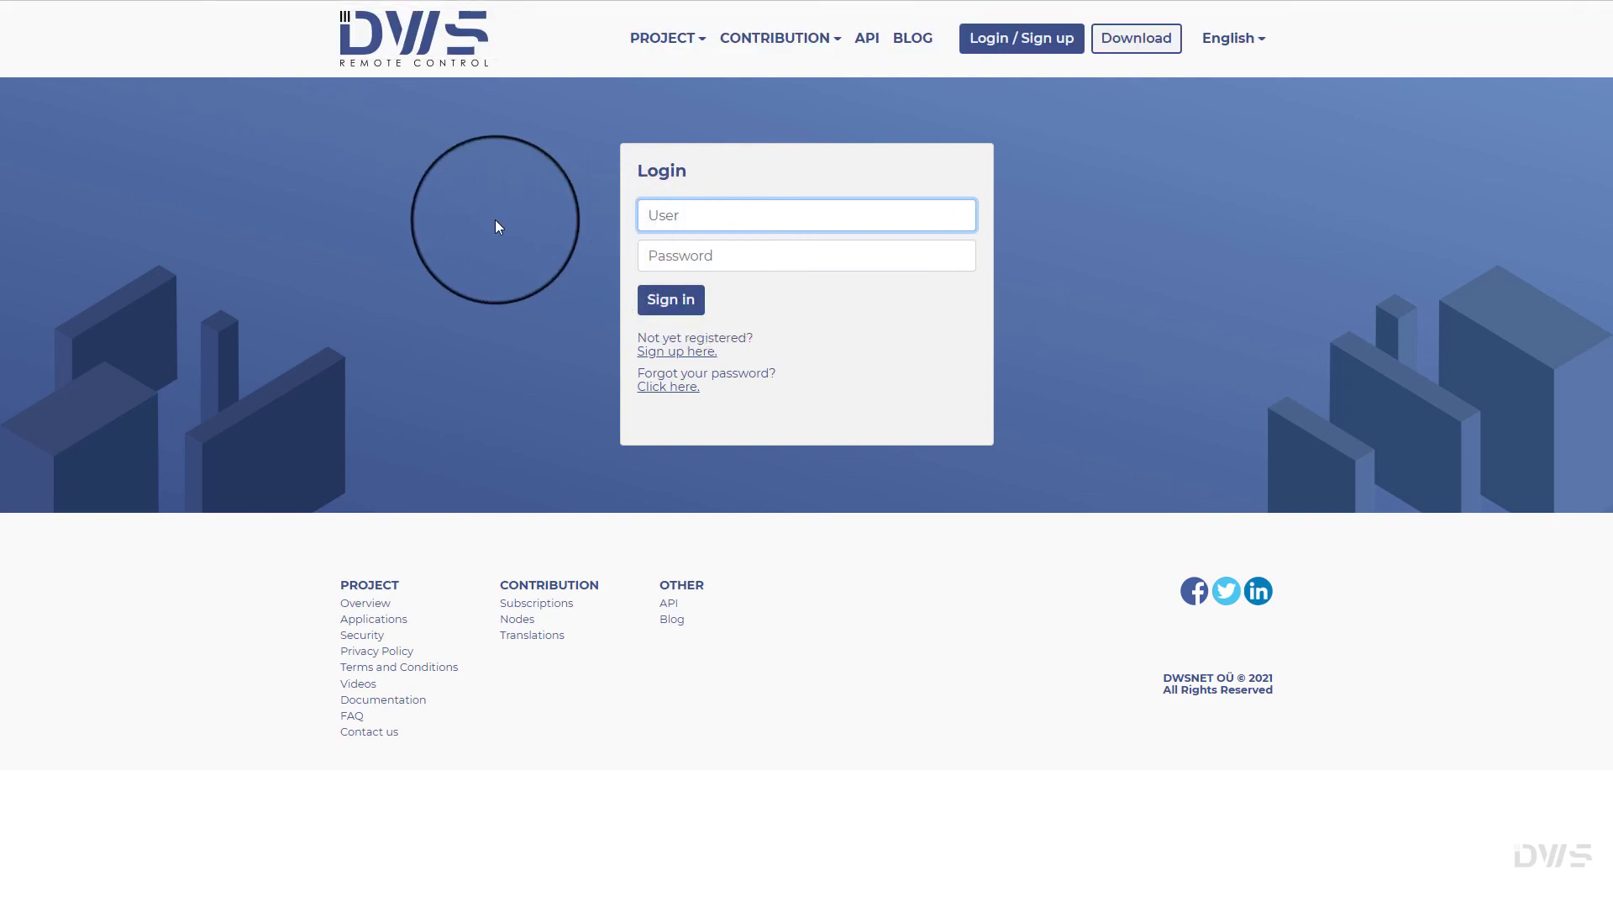
# Step: Sign in with the share's login code and password to reach the four-app launcher, then sign out
pyautogui.click(991, 47)
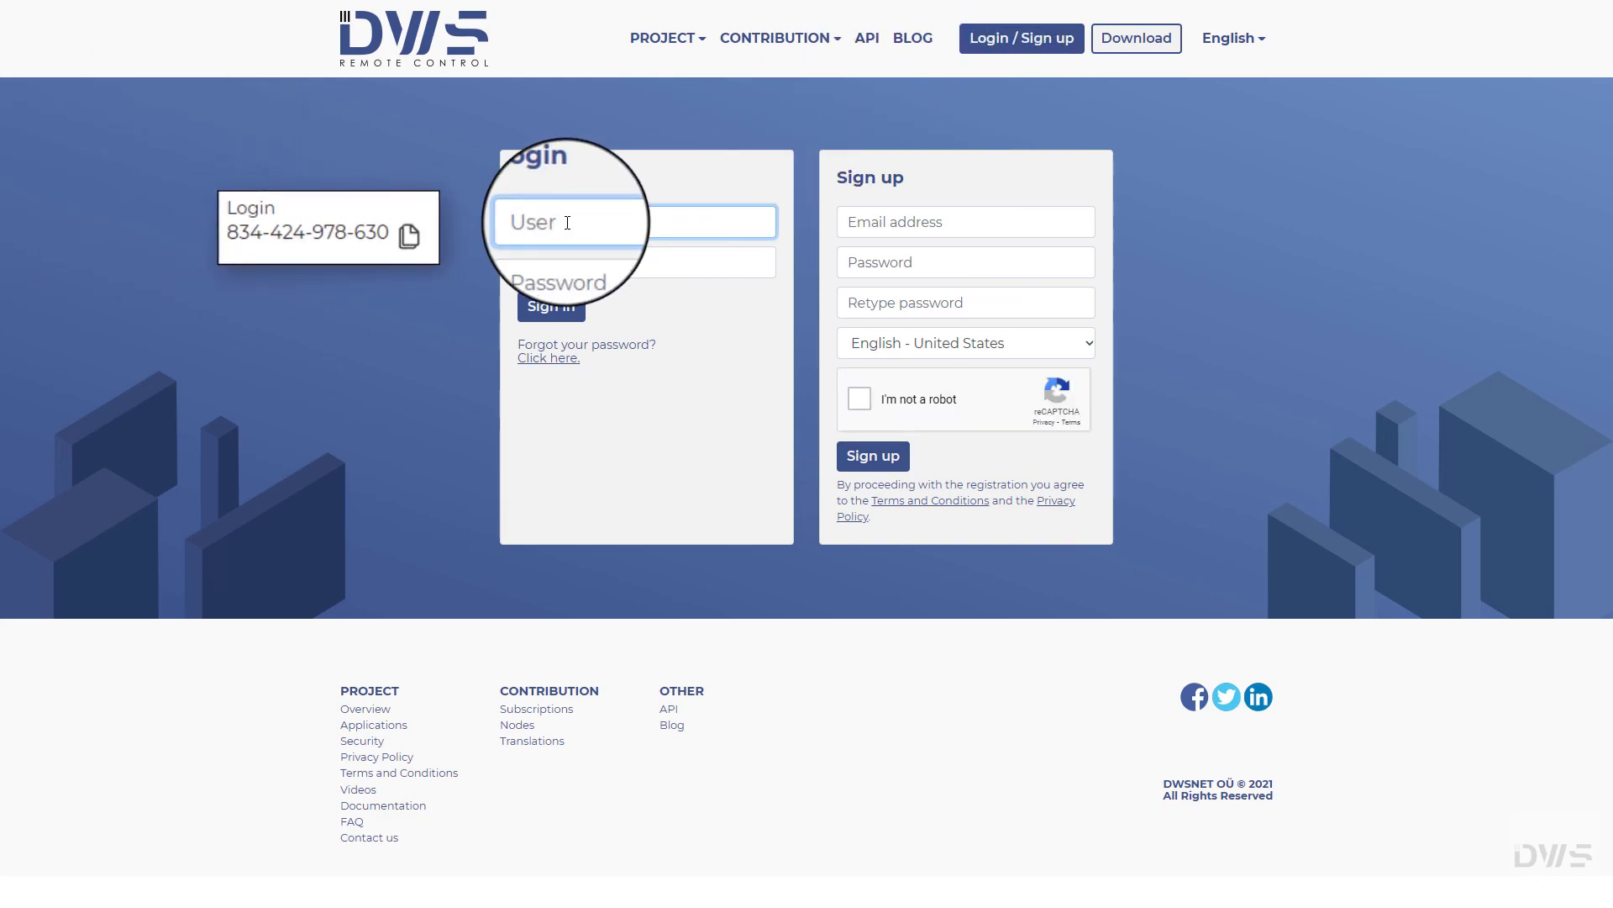
pyautogui.hotkey('ctrl', 'v')
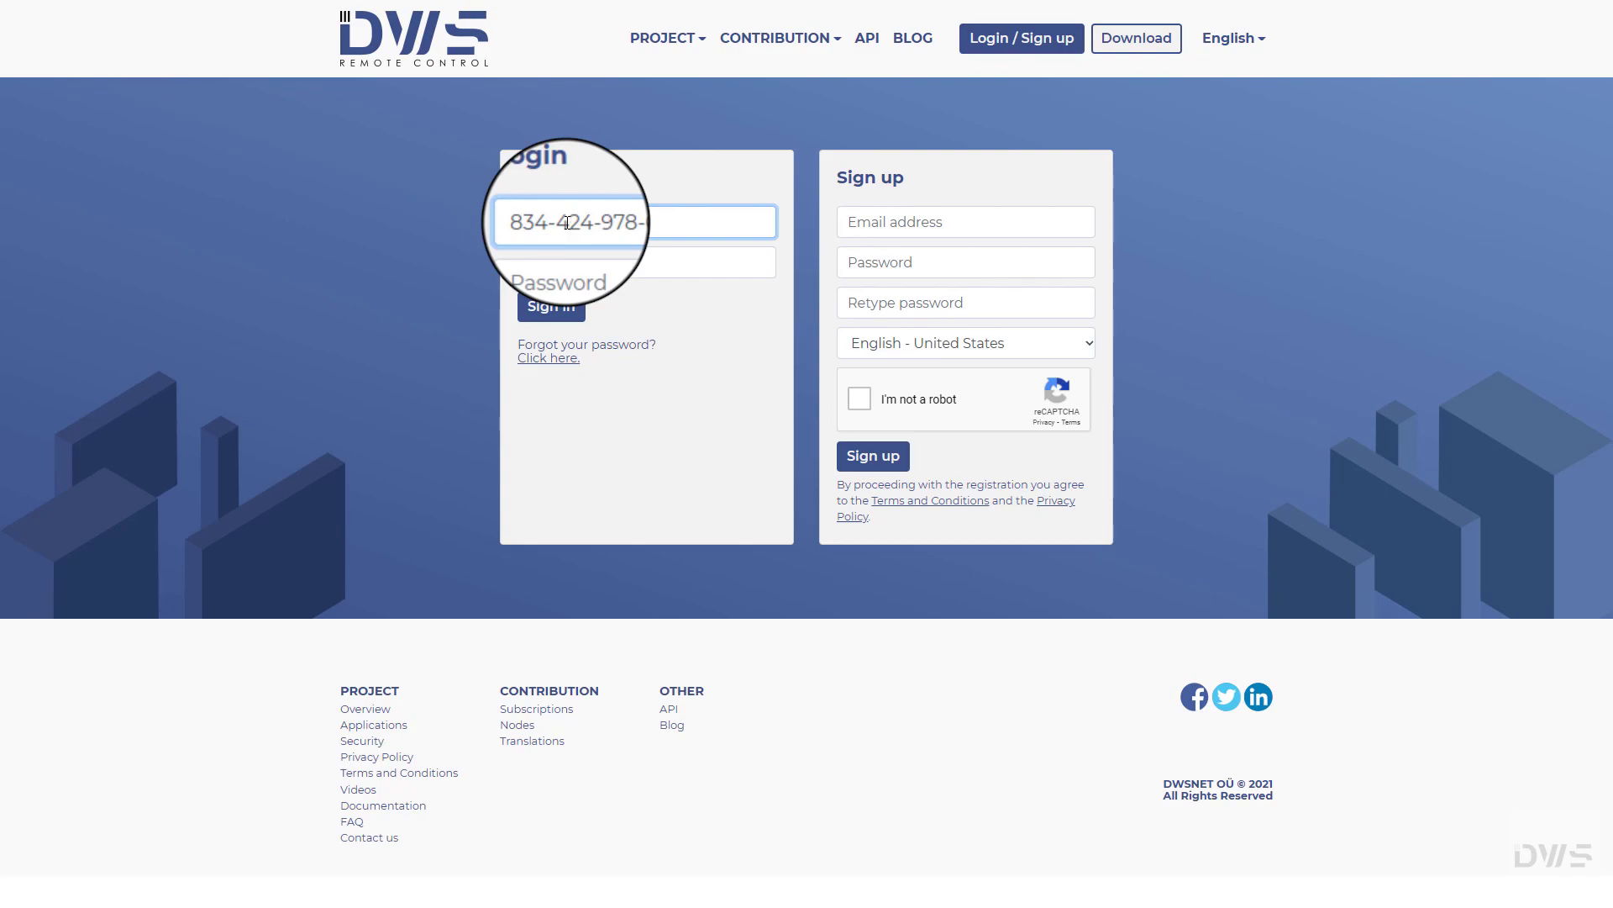
pyautogui.click(558, 262)
pyautogui.write('••')
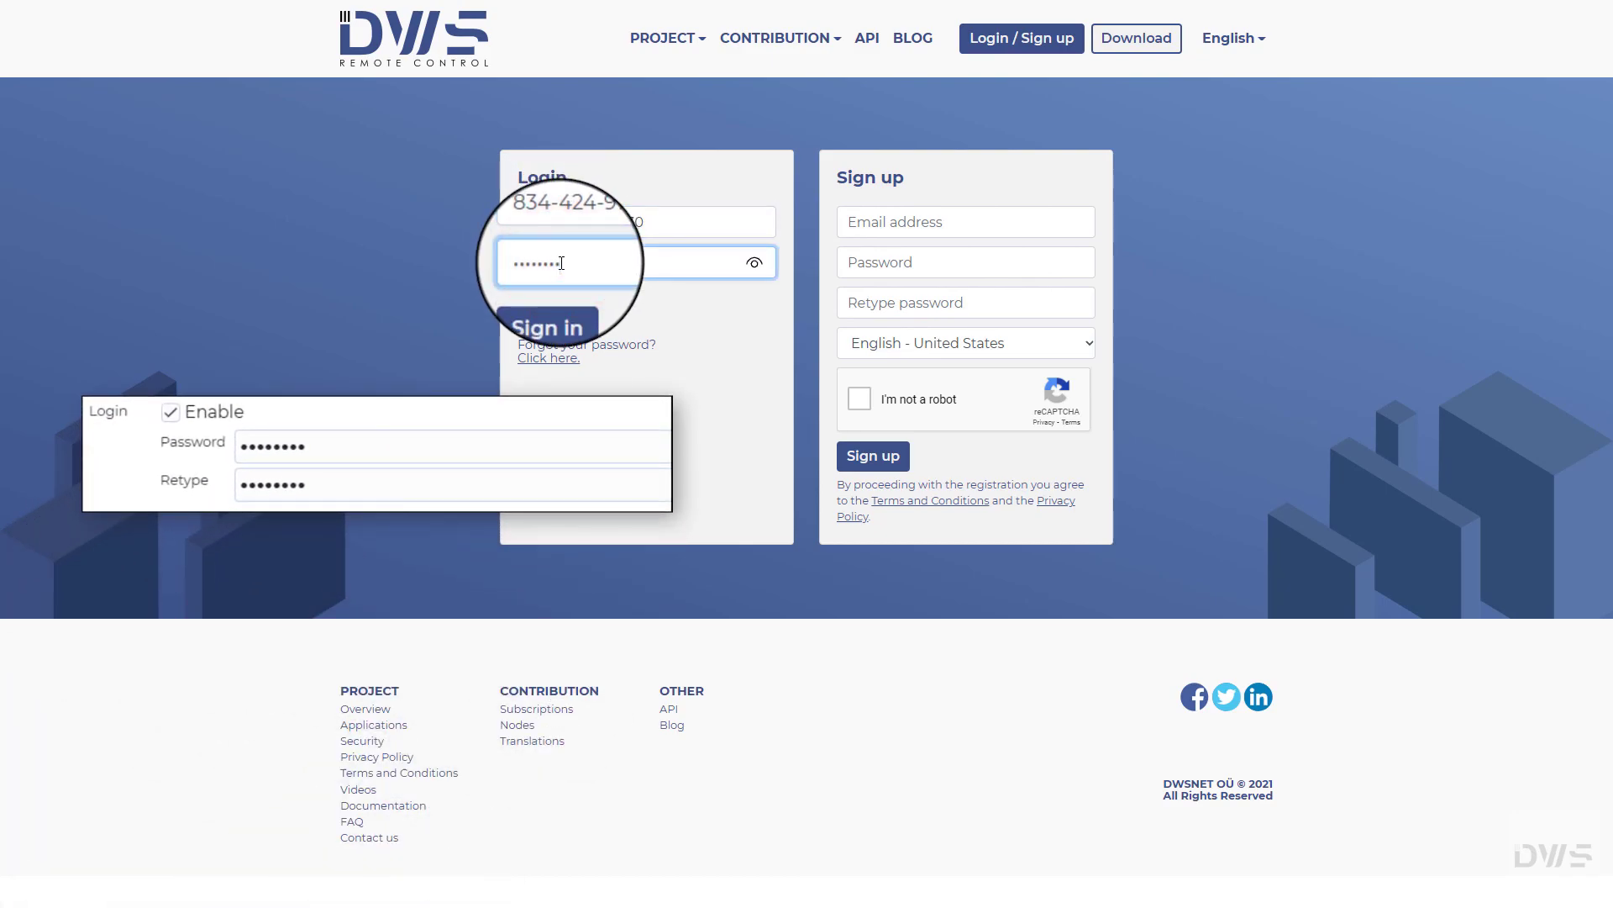
pyautogui.click(556, 313)
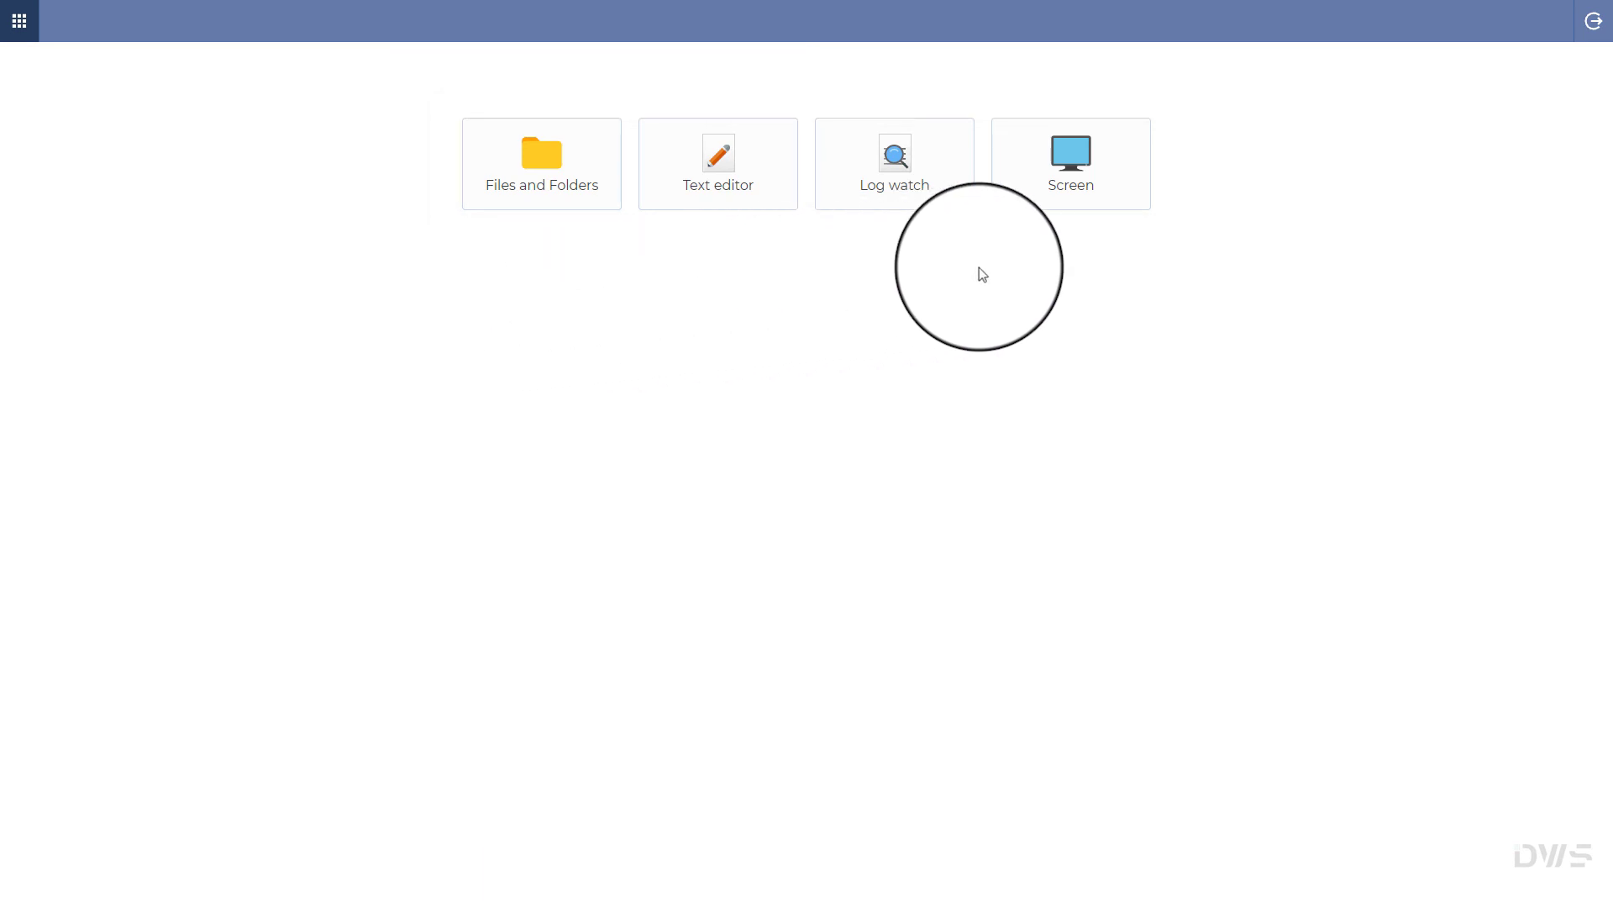
pyautogui.click(1595, 23)
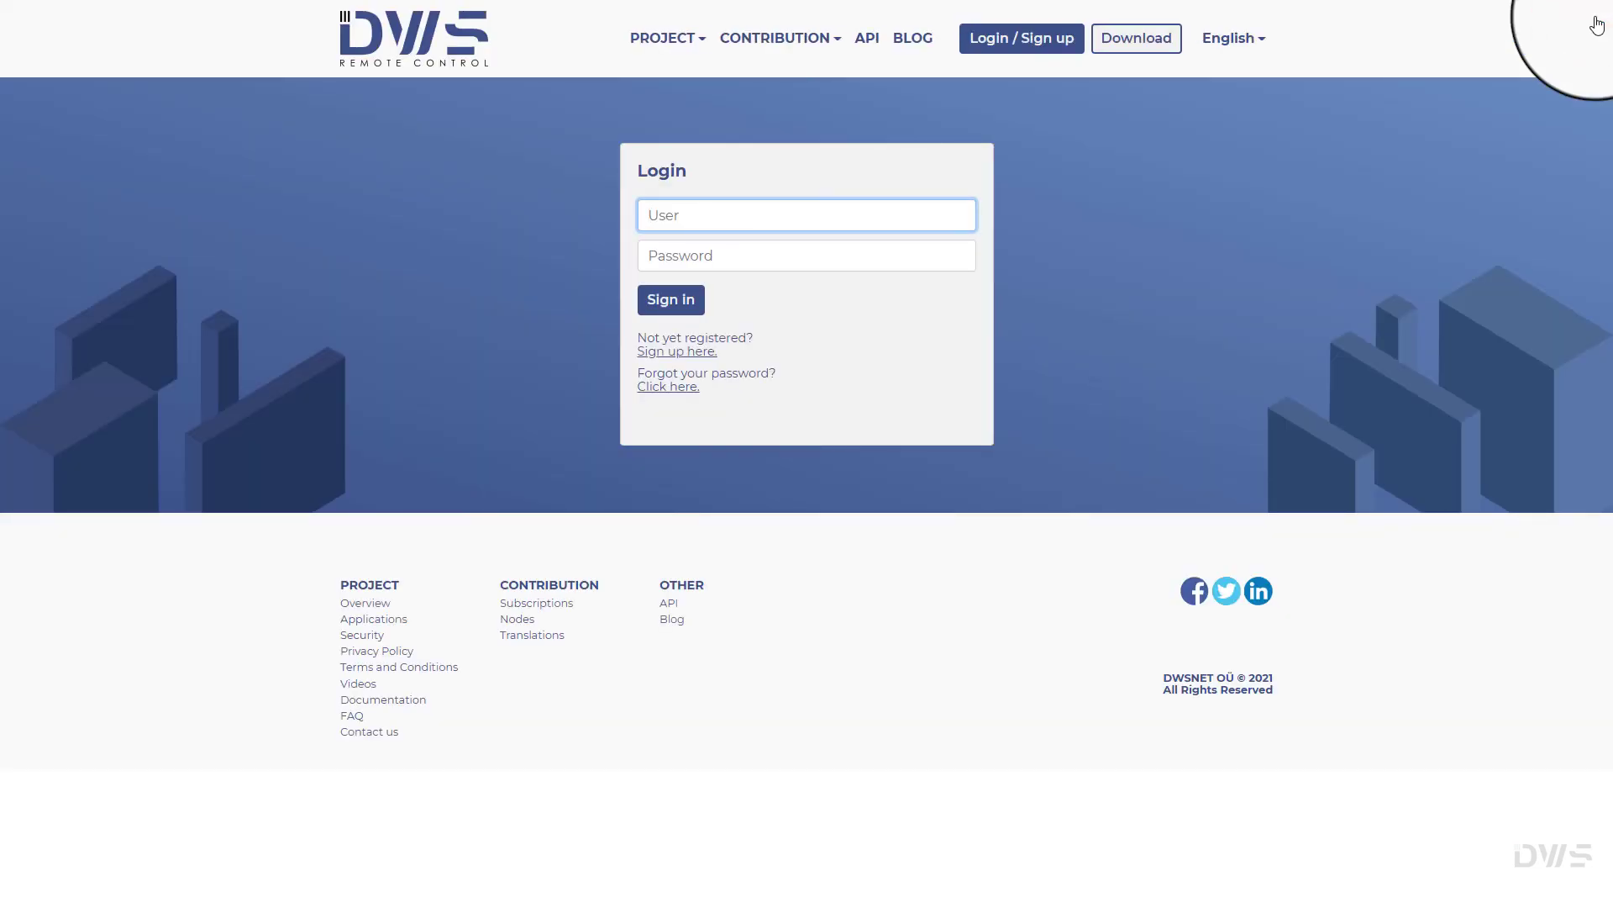